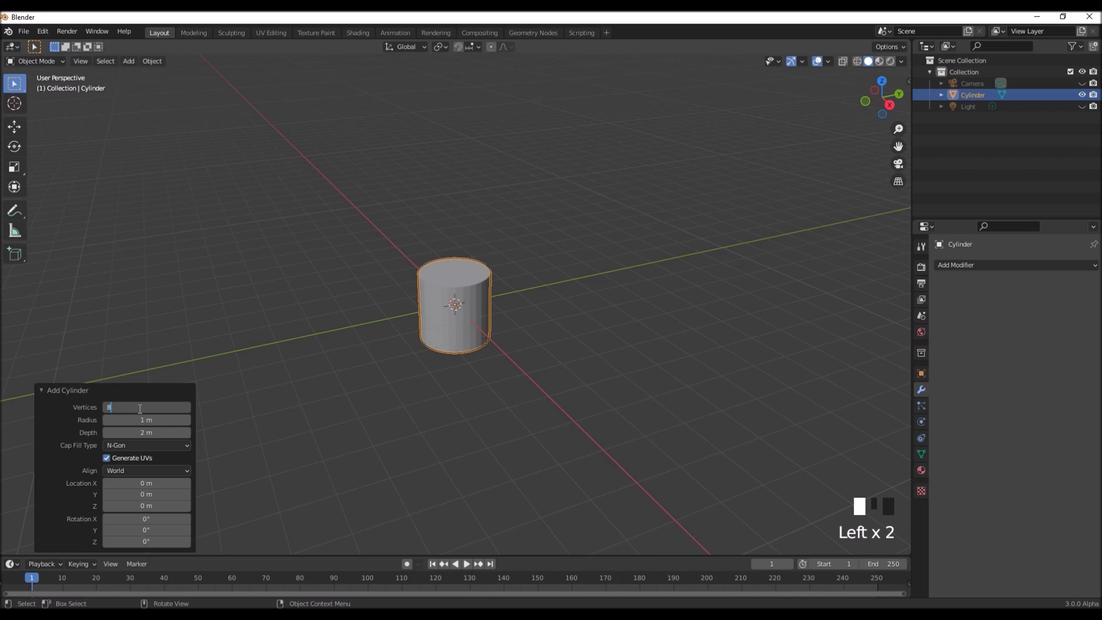
Move the whole eight-sided cylinder mesh up 1 m along Z in Edit Mode
key("Tab")
key("g")
key("z")
key("1")
left_click(334, 419)
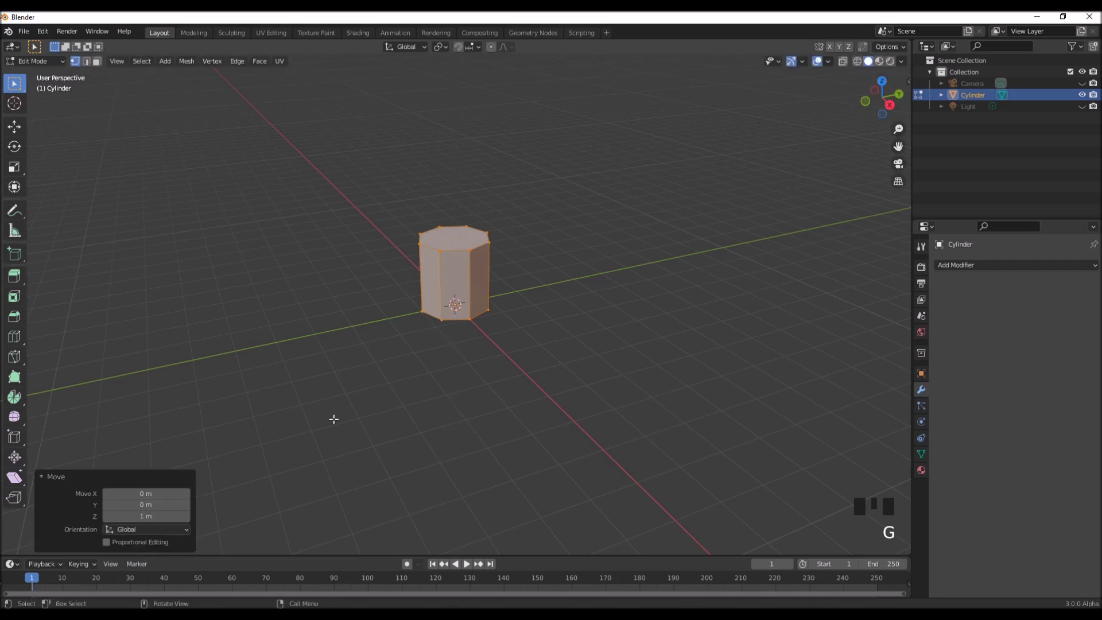
Raise the cylinder's top vertices 7 m along Z, selecting them from the front view with X-ray enabled only for the selection
key("KP_1")
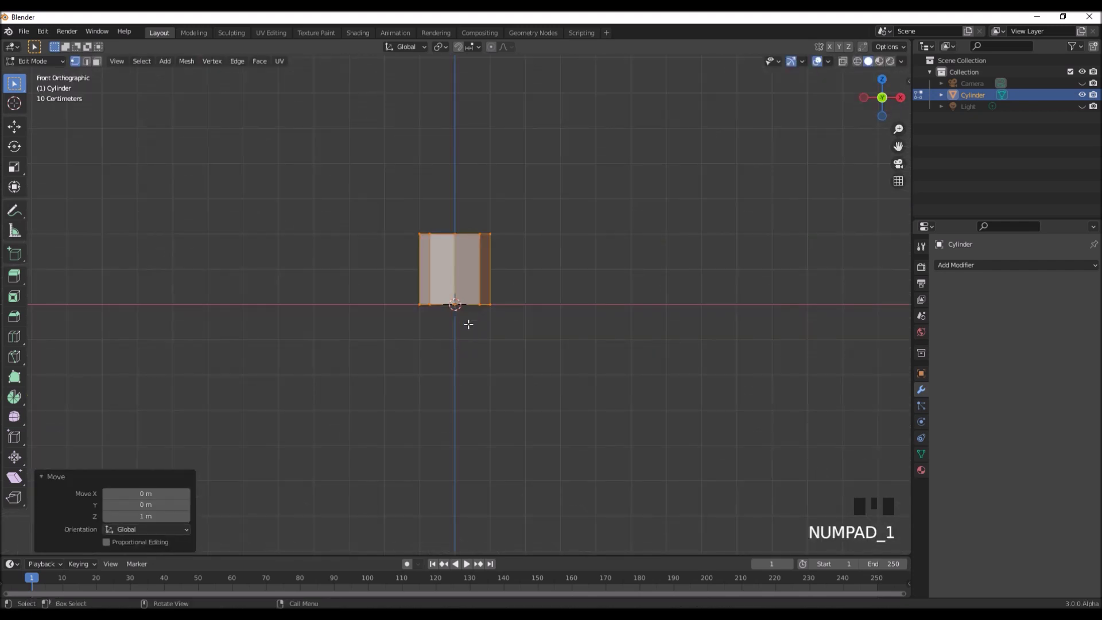
middle_click_drag(541, 273, 553, 376, "shift")
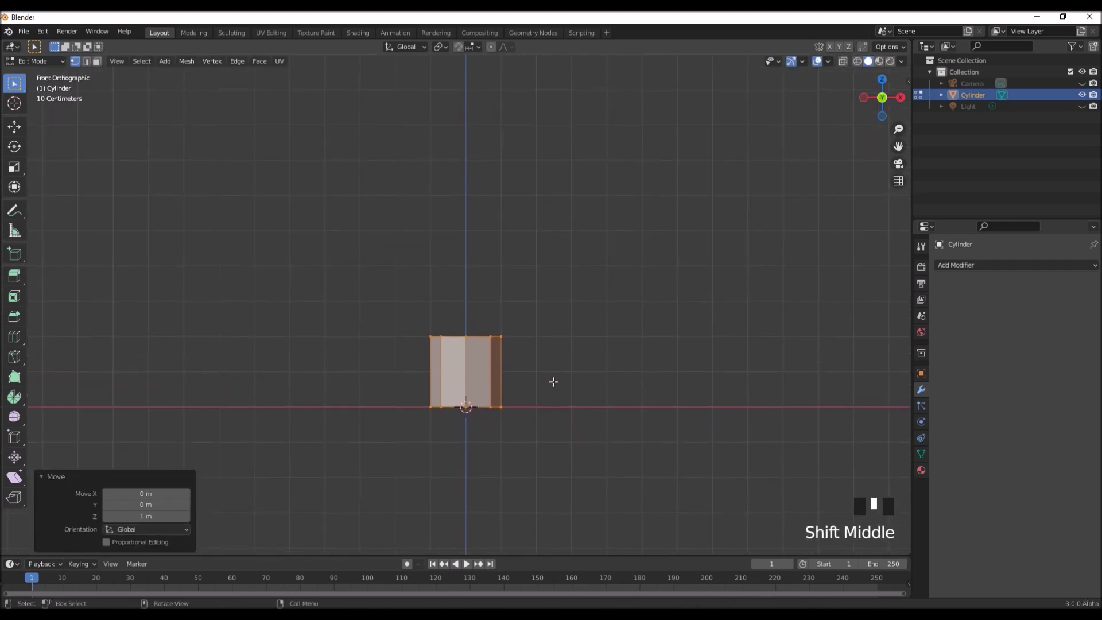
key("alt+z")
left_click_drag(416, 306, 554, 347)
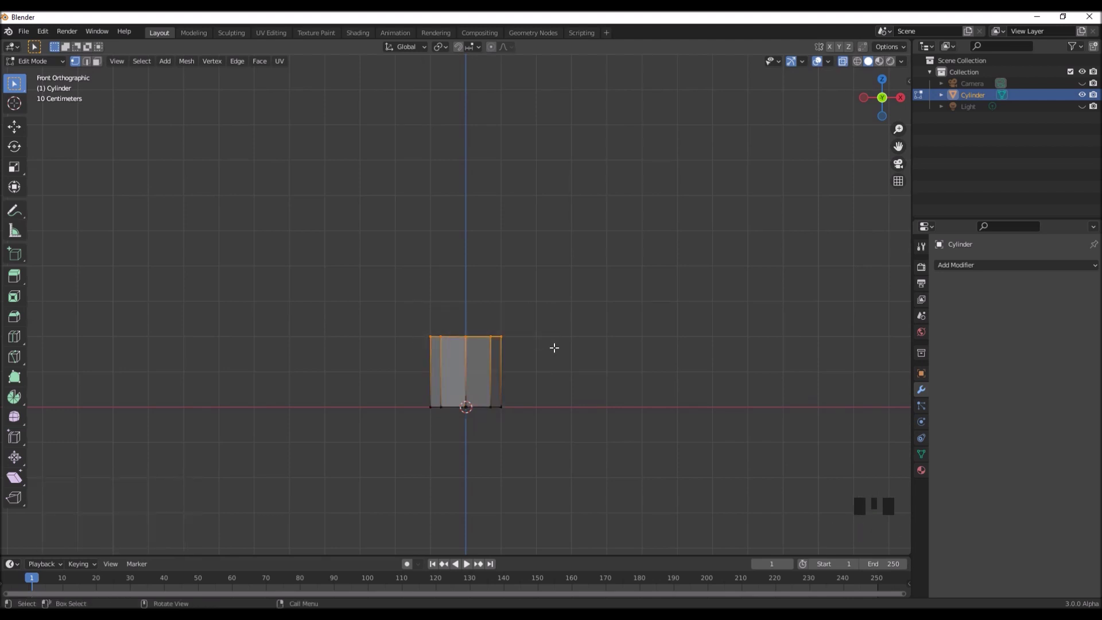
key("g")
key("z")
key("7")
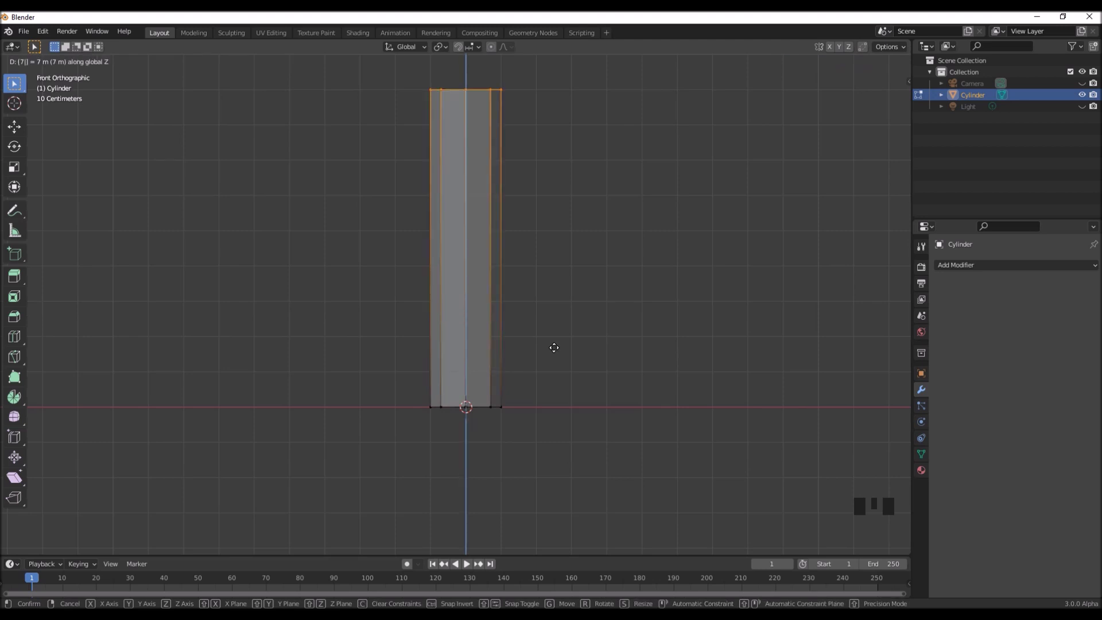
left_click(554, 347)
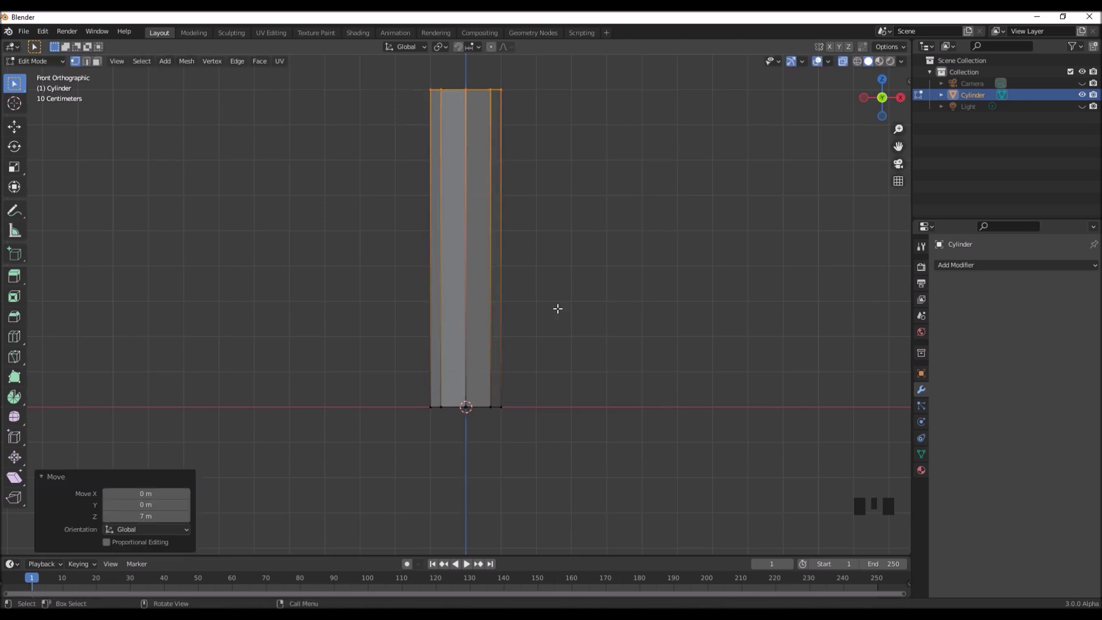
scroll(556, 308, "down", 1)
middle_click_drag(556, 283, 543, 327, "shift")
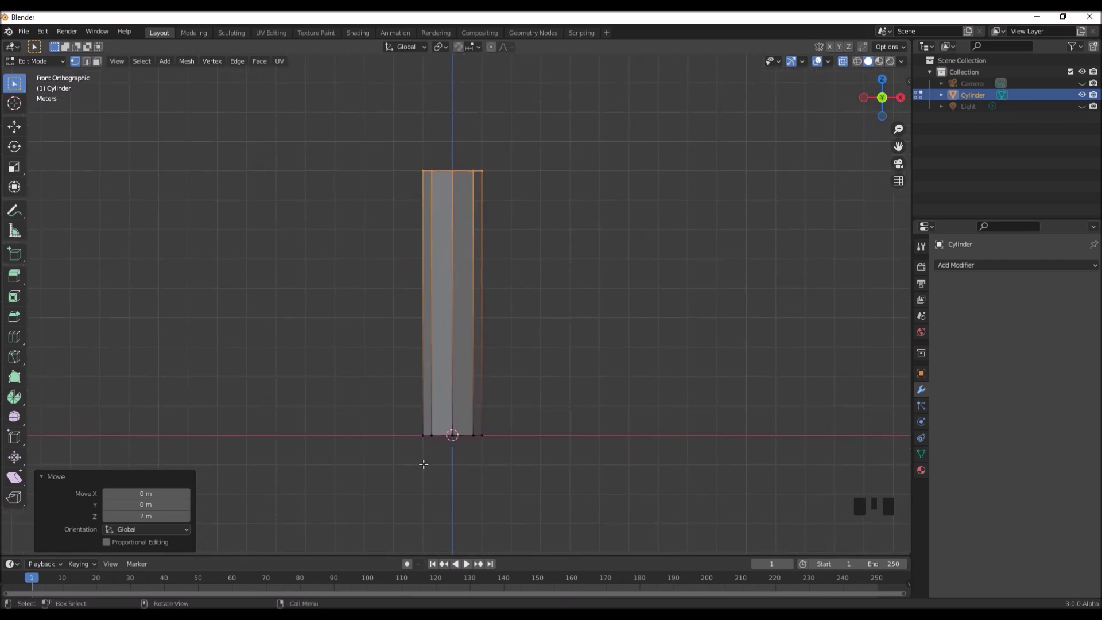
key("alt+z")
Enlarge the timeline area, change it to a Geometry Node Editor and create a new node tree for the cylinder
middle_click_drag(422, 464, 443, 528)
left_click_drag(376, 557, 386, 411)
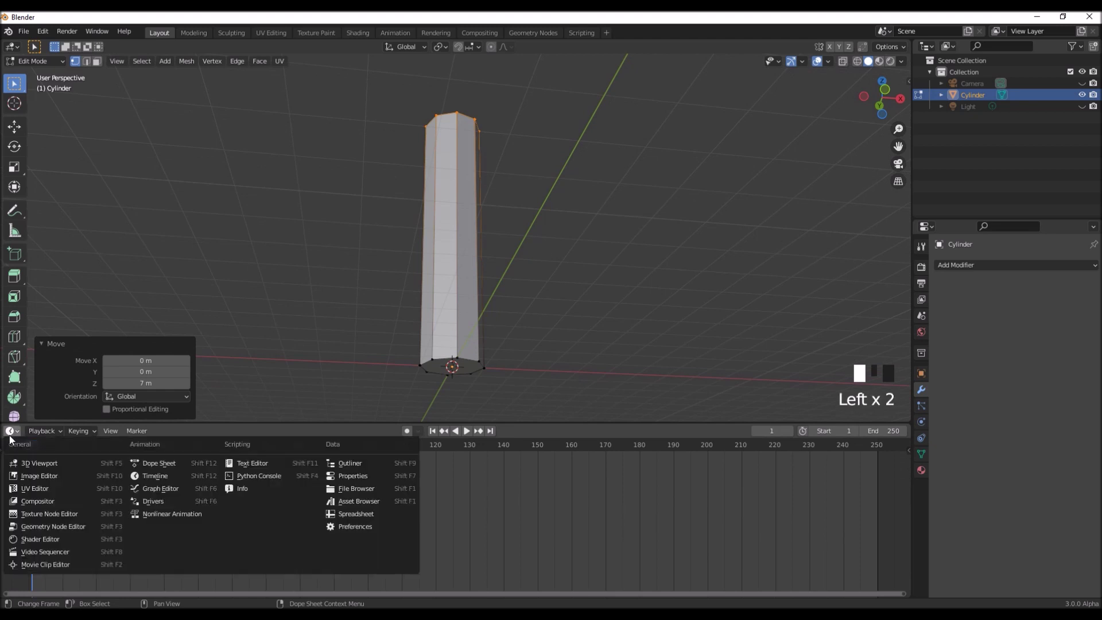
left_click(11, 430)
left_click(48, 526)
left_click(442, 432)
scroll(437, 553, "up", 16)
middle_click_drag(422, 572, 435, 531)
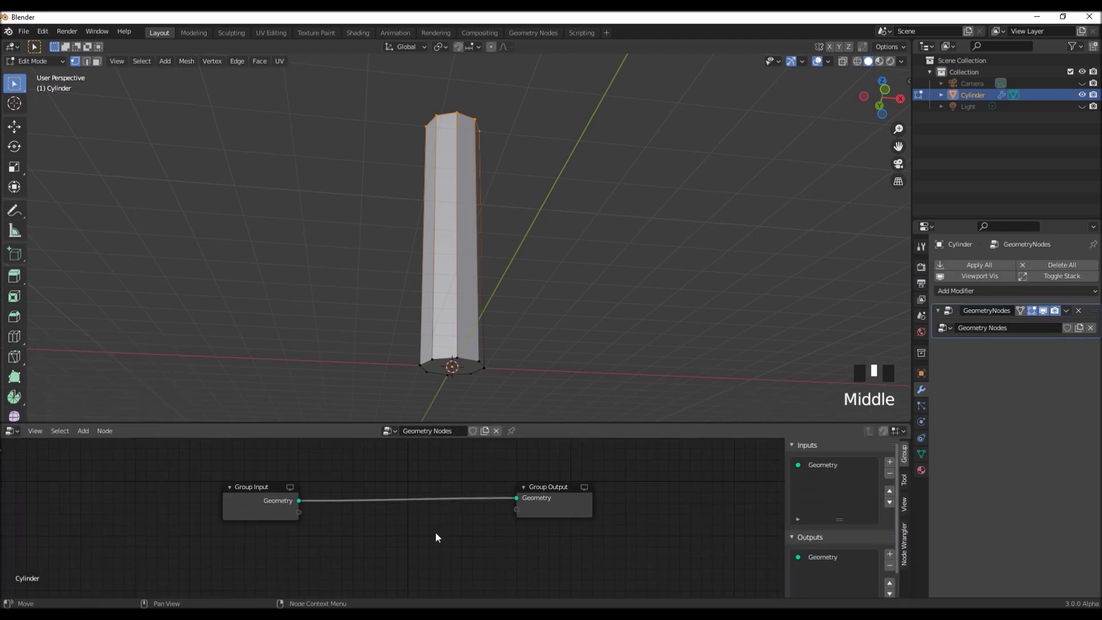
Insert a Subdivision Surface node between Group Input and Group Output and set its Level to 2
key("shift+a")
mouse_move(418, 514)
left_click(492, 552)
left_click(376, 472)
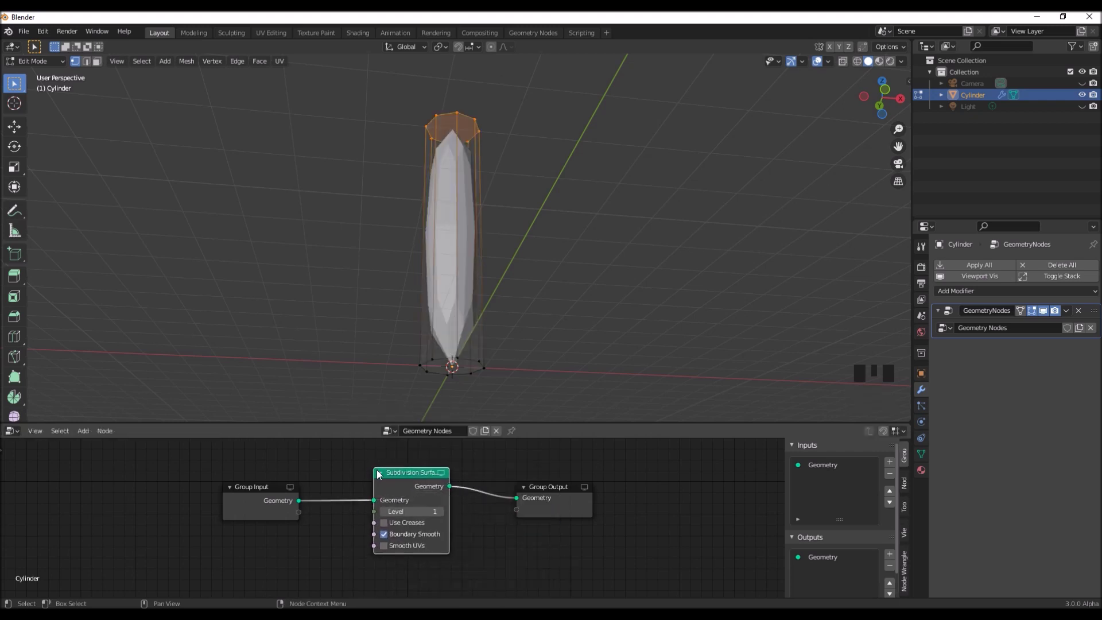
left_click(441, 512)
scroll(477, 547, "up", 2)
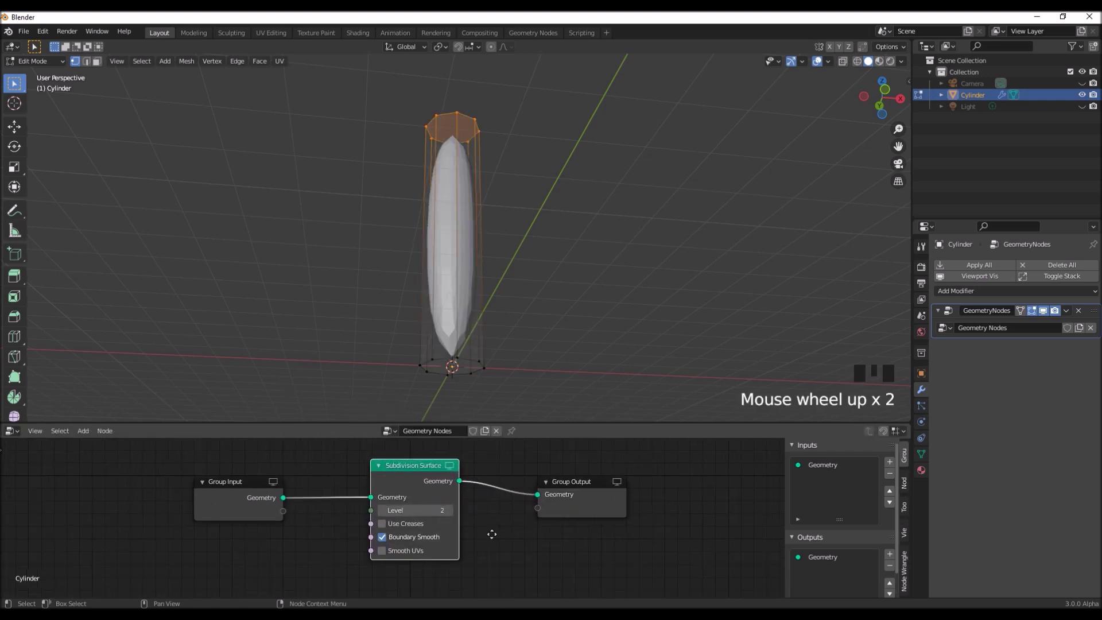
middle_click_drag(490, 528, 503, 550)
Inset the cylinder's bottom face by 0.3 m
middle_click_drag(511, 356, 519, 341)
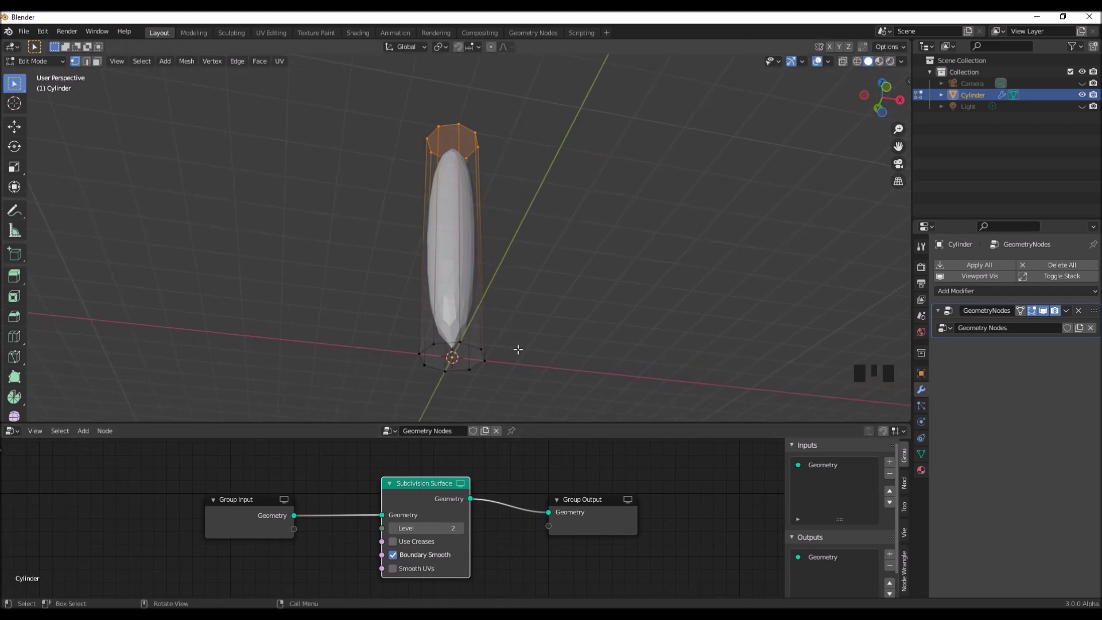
key("3")
left_click(481, 360)
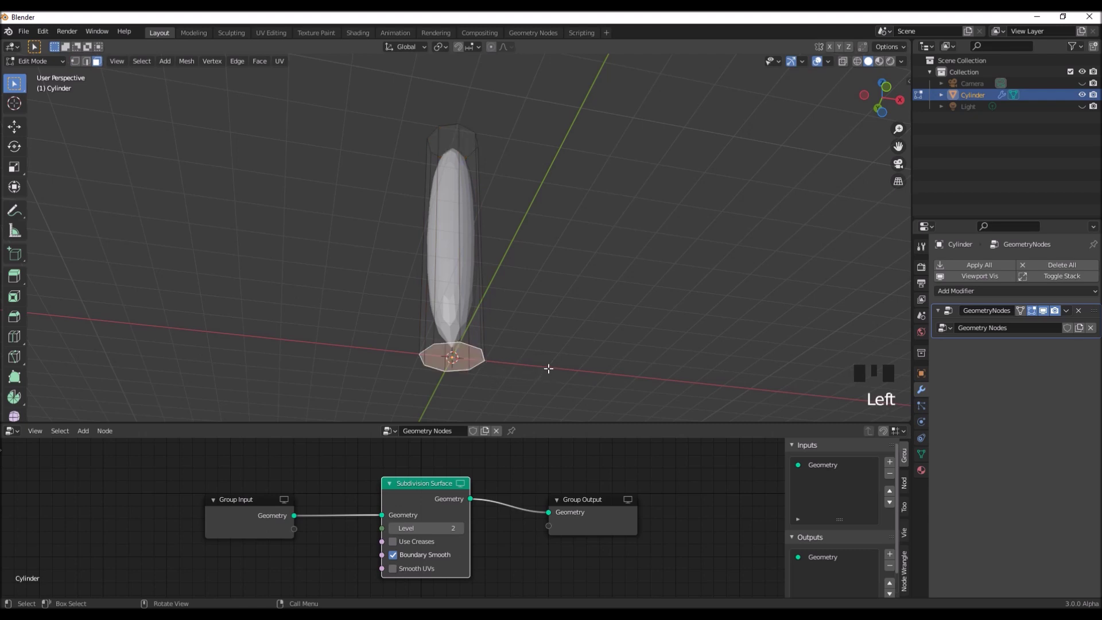
key("i")
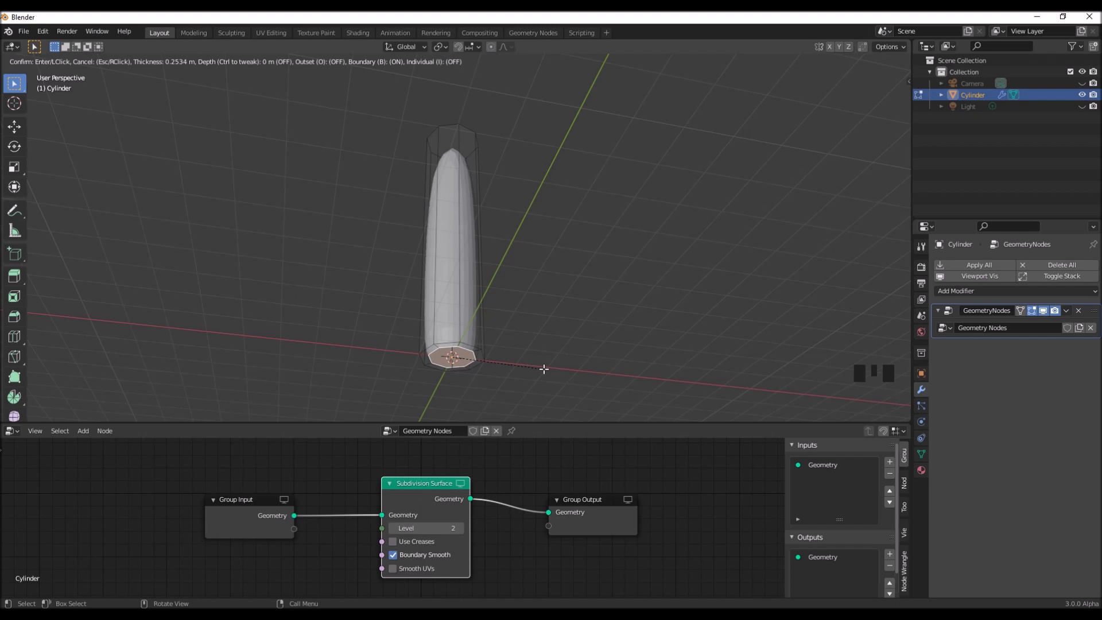
type("0.3")
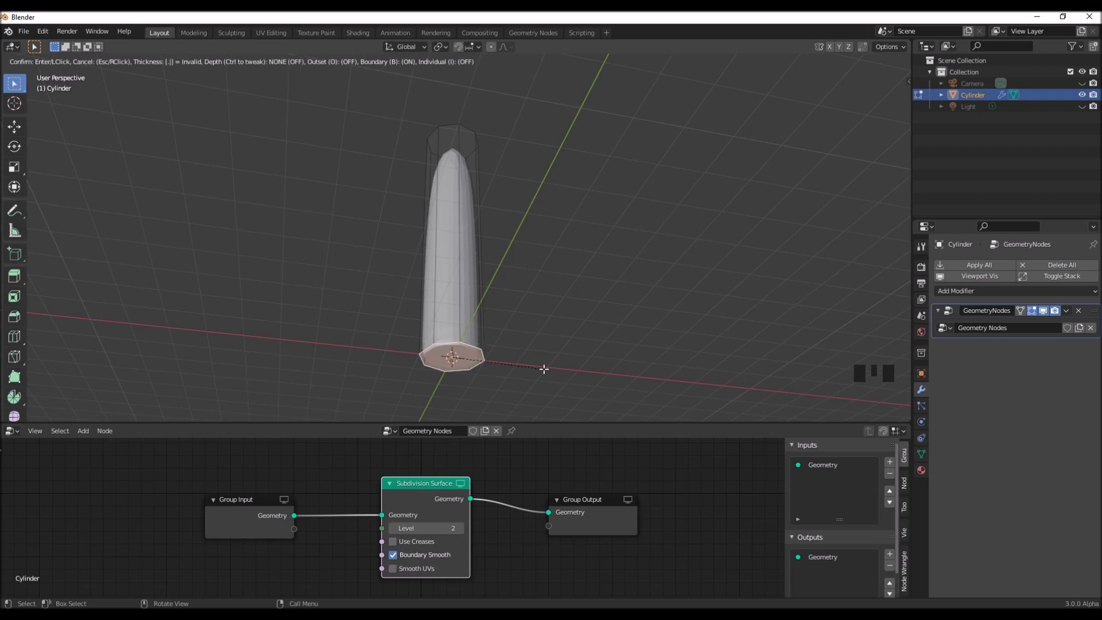
key("Return")
middle_click_drag(527, 265, 524, 293)
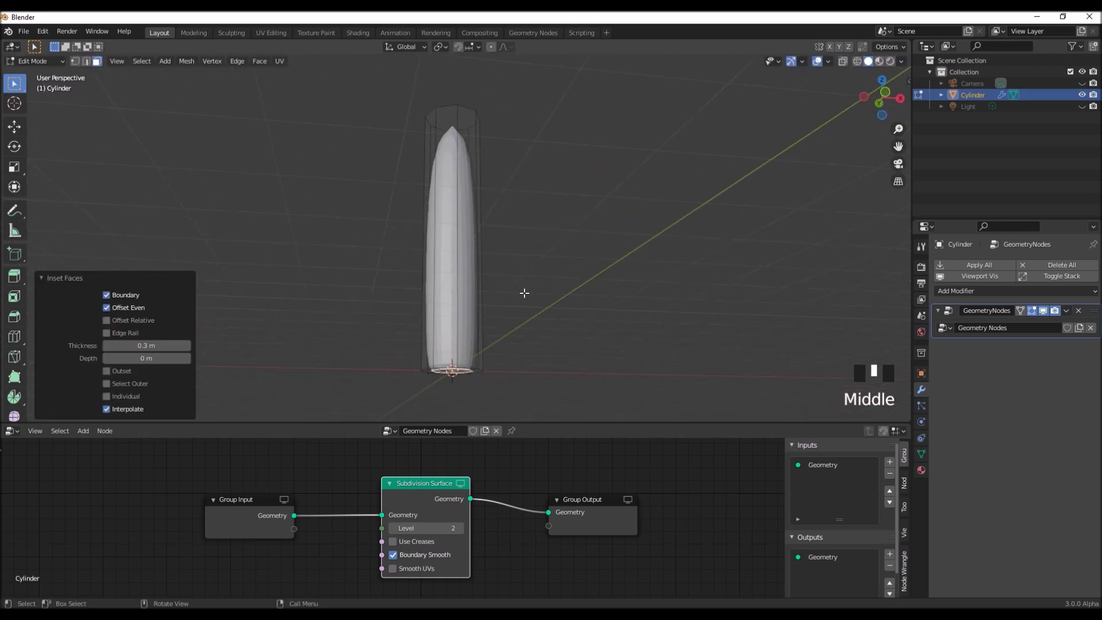
Add a horizontal loop cut in front view and slide it up to about one third below the top, factor about -0.336
key("KP_1")
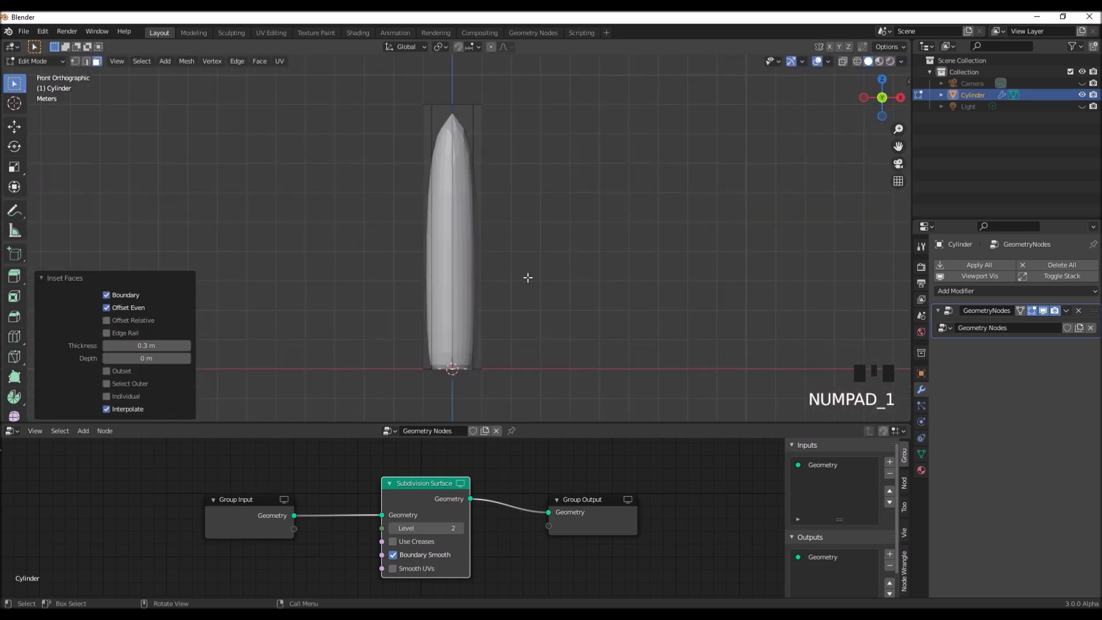
key("ctrl+r")
left_click(466, 284)
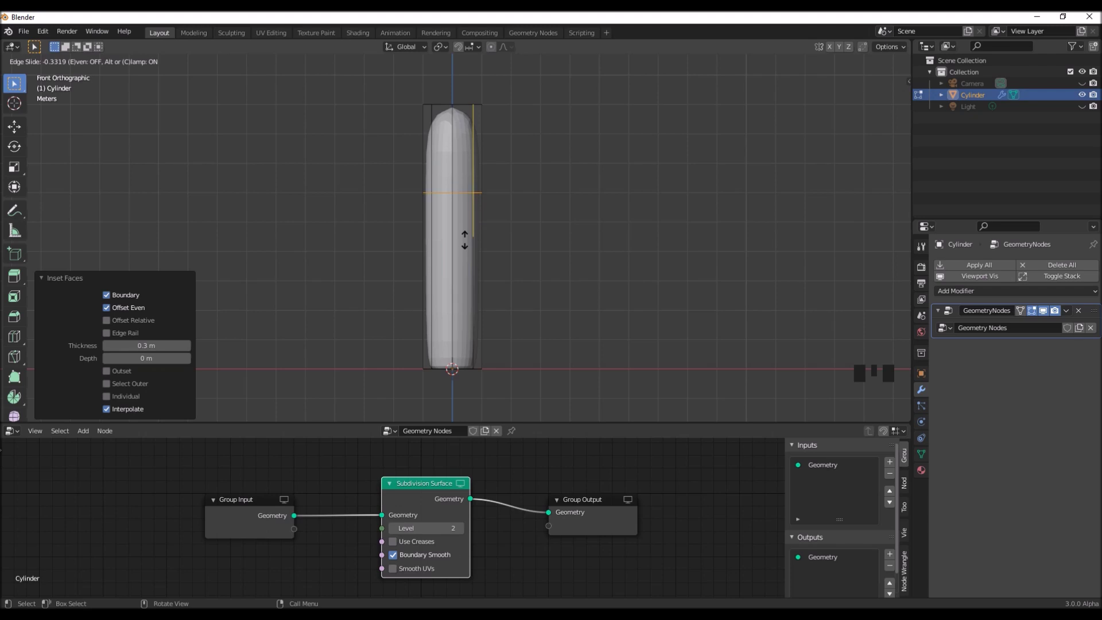
left_click(465, 239)
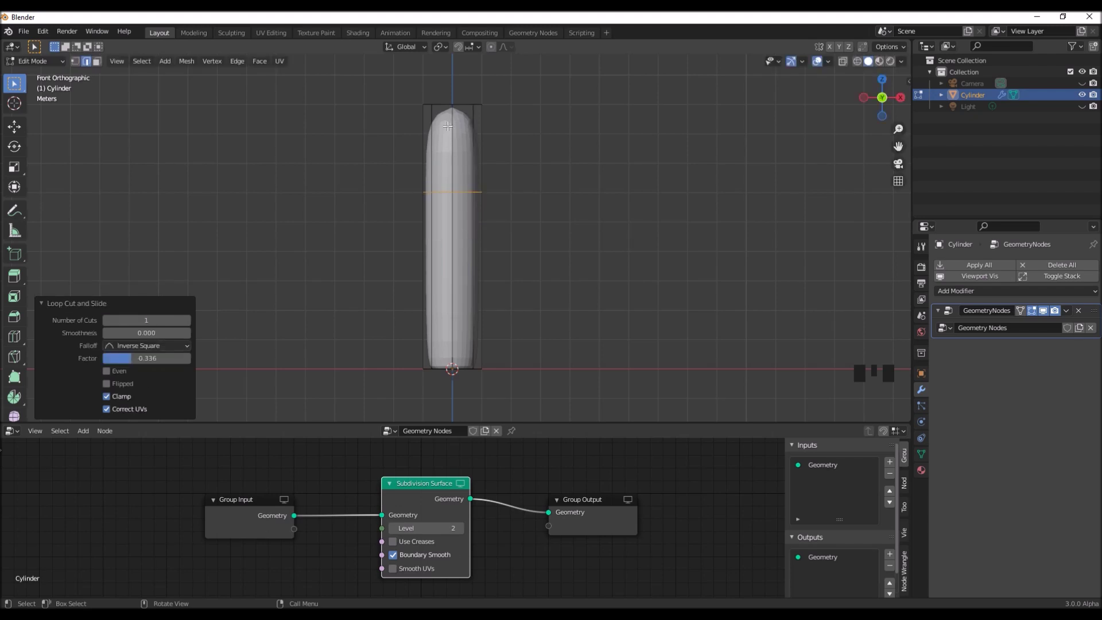
Add a loop cut just below the cylinder's top edge with a slide factor of about -0.906, and enable X-ray
key("ctrl+r")
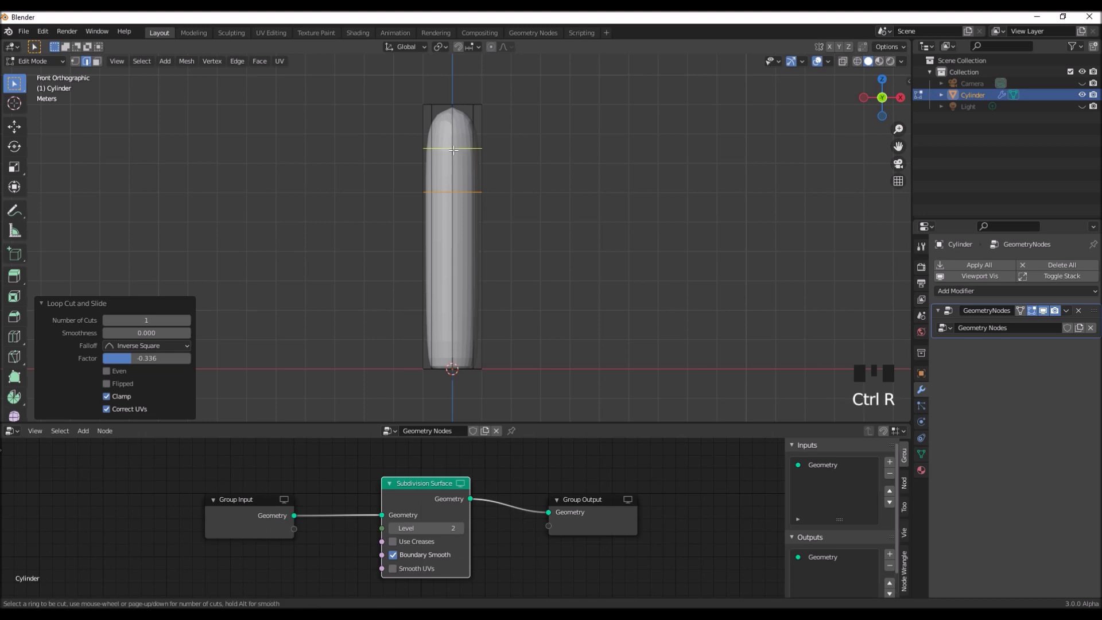
left_click(454, 150)
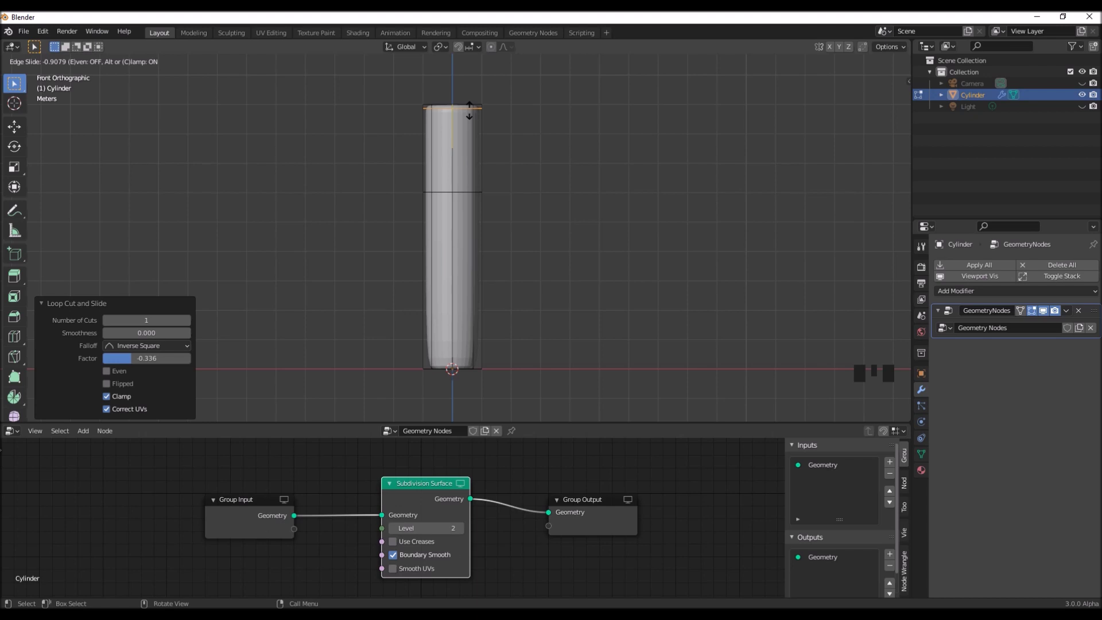
left_click(469, 109)
middle_click_drag(525, 167, 516, 202, "shift")
scroll(516, 202, "up", 1)
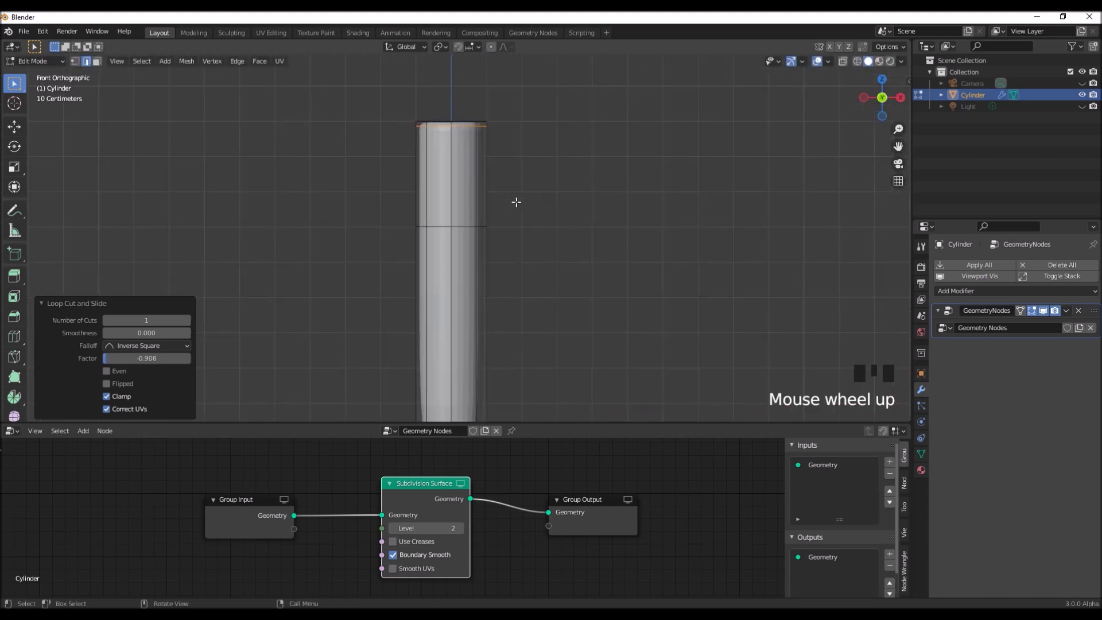
key("alt+z")
left_click_drag(400, 101, 536, 228)
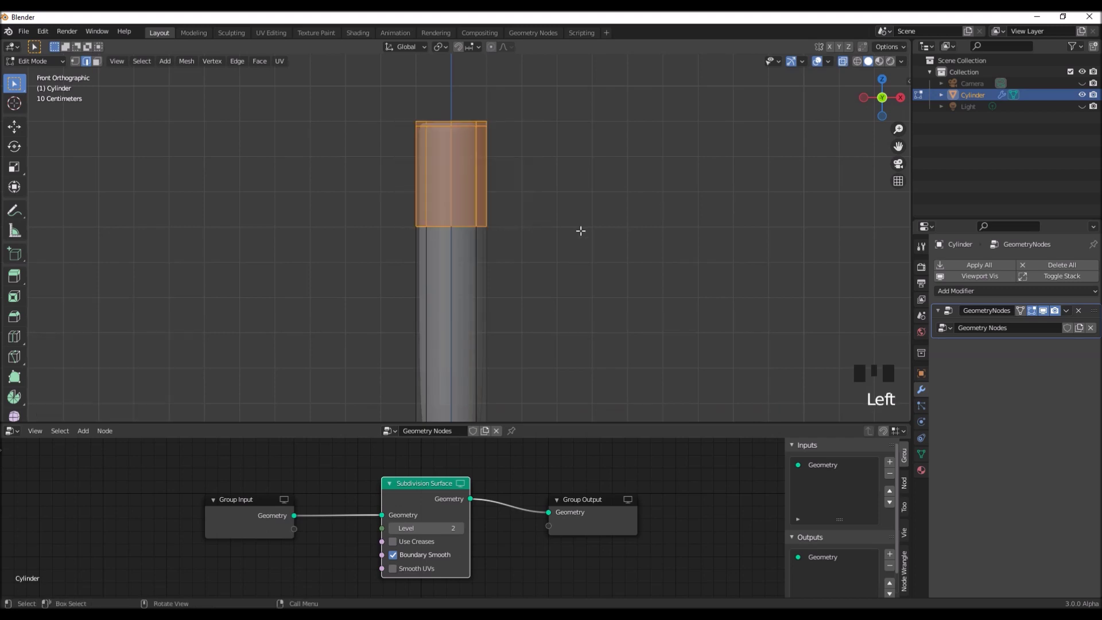
key("s")
key("shift+z")
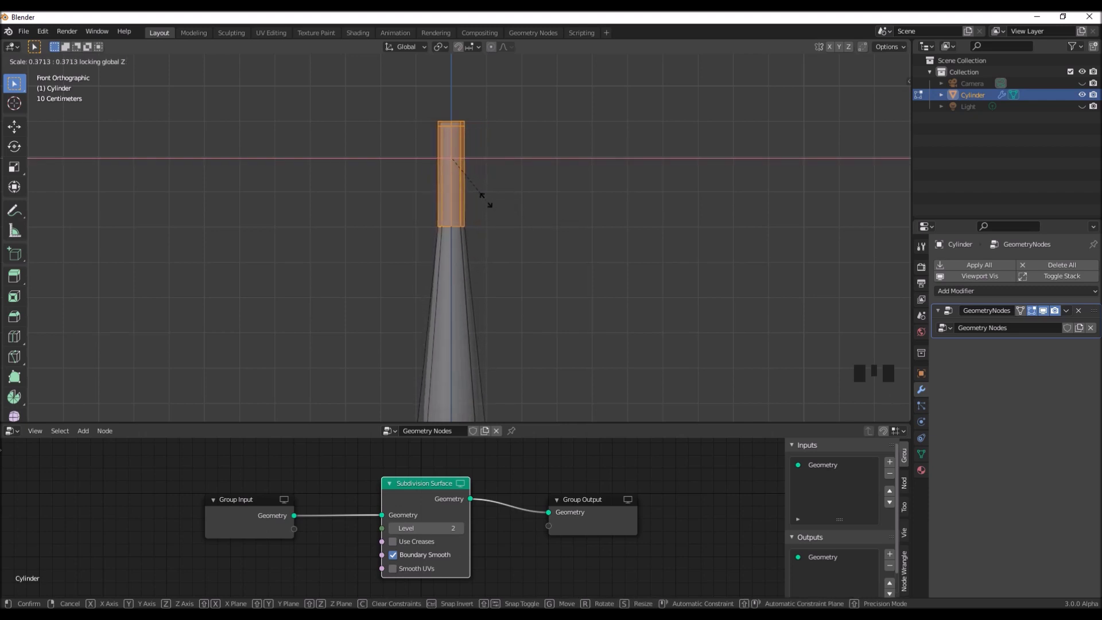
key("Escape")
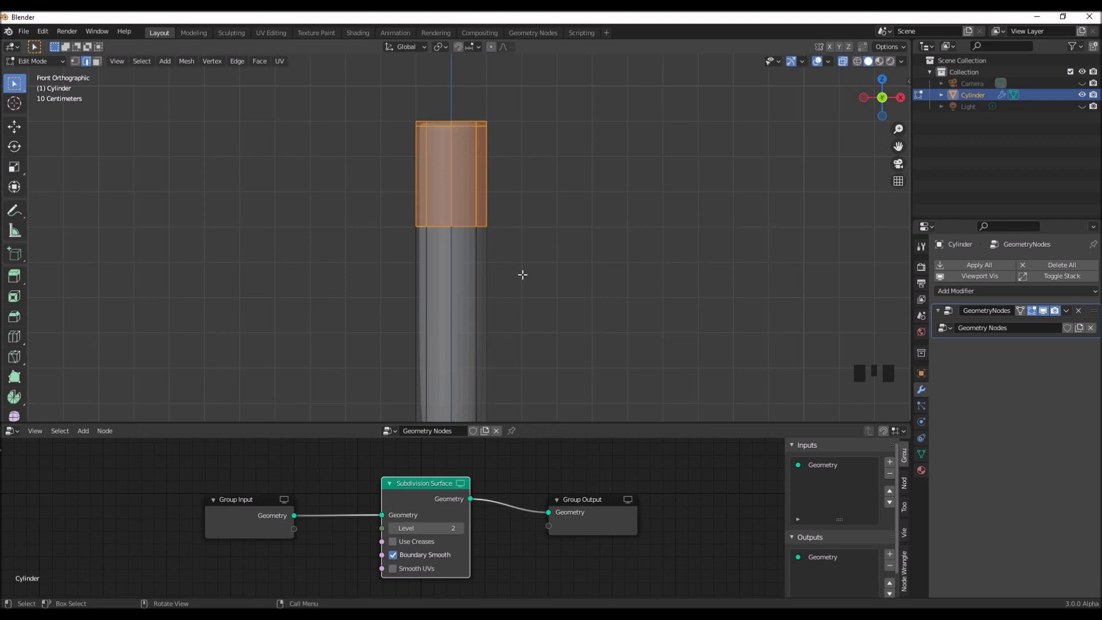
Add a loop cut on the lower section and slide it up just beneath the shoulder loop, factor about 0.978
key("ctrl+r")
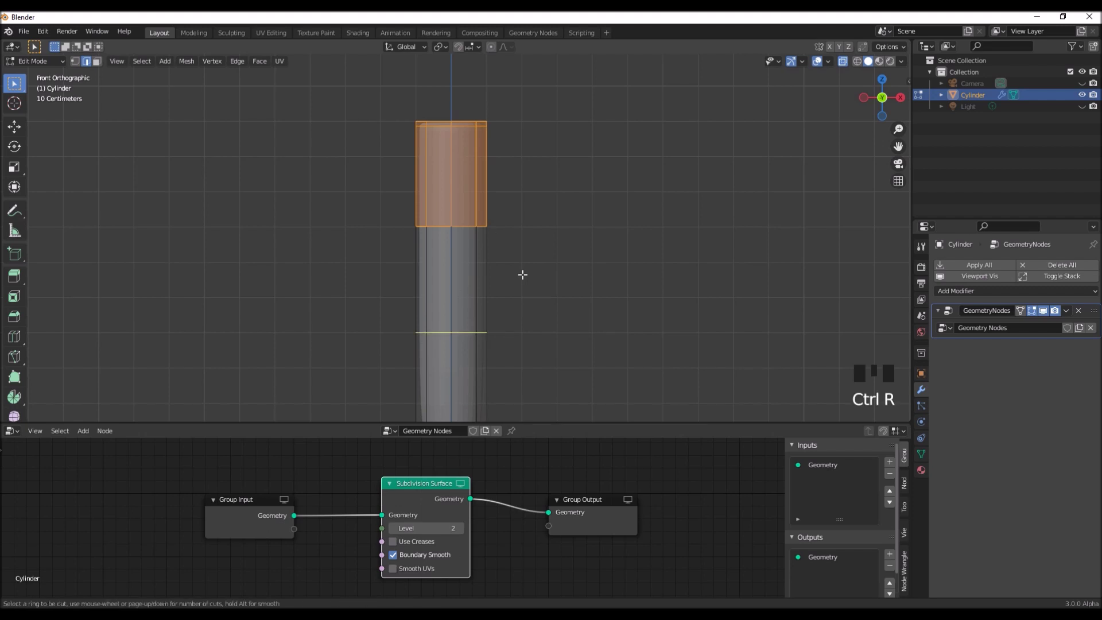
left_click(522, 274)
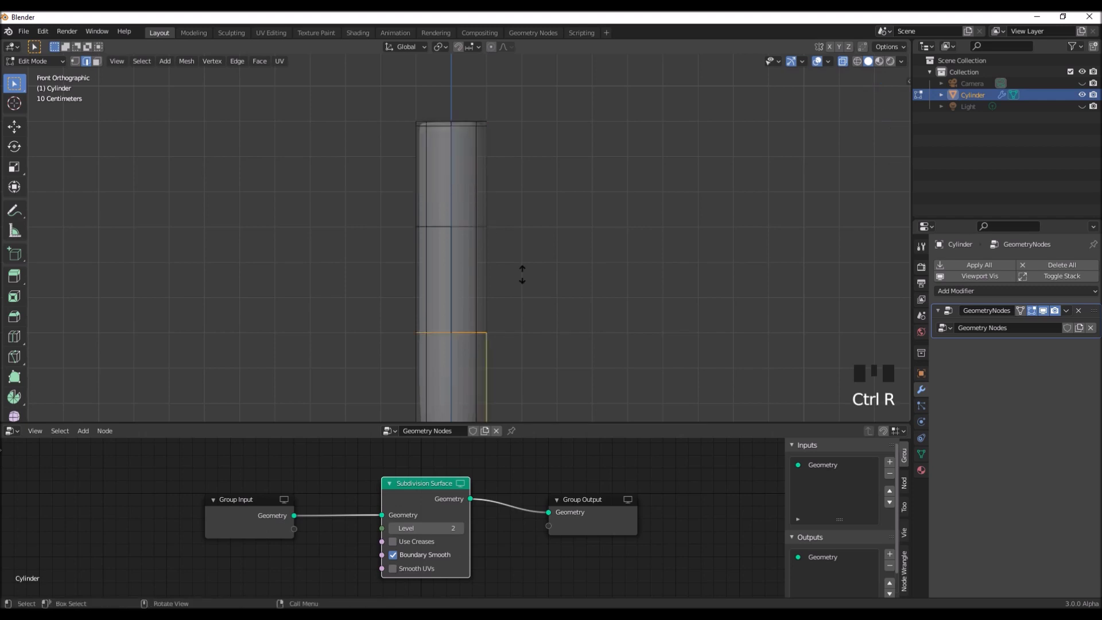
left_click(552, 171)
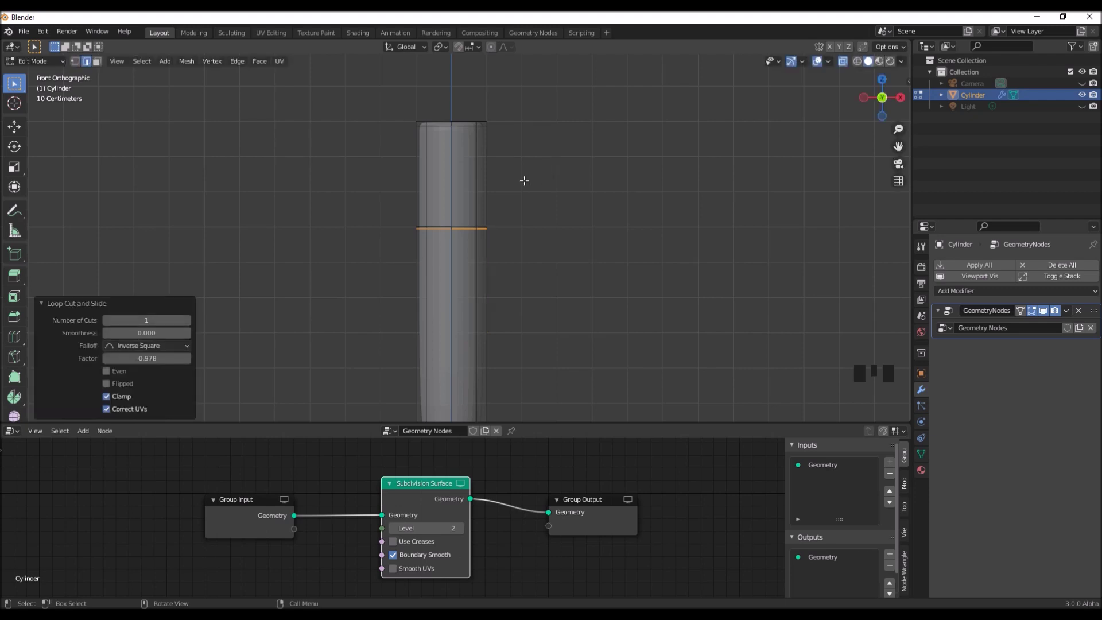
Scale the upper section above the shoulder loops to 0.4 in X and Y, locking Z, to form the bottle neck
left_click_drag(393, 97, 534, 227)
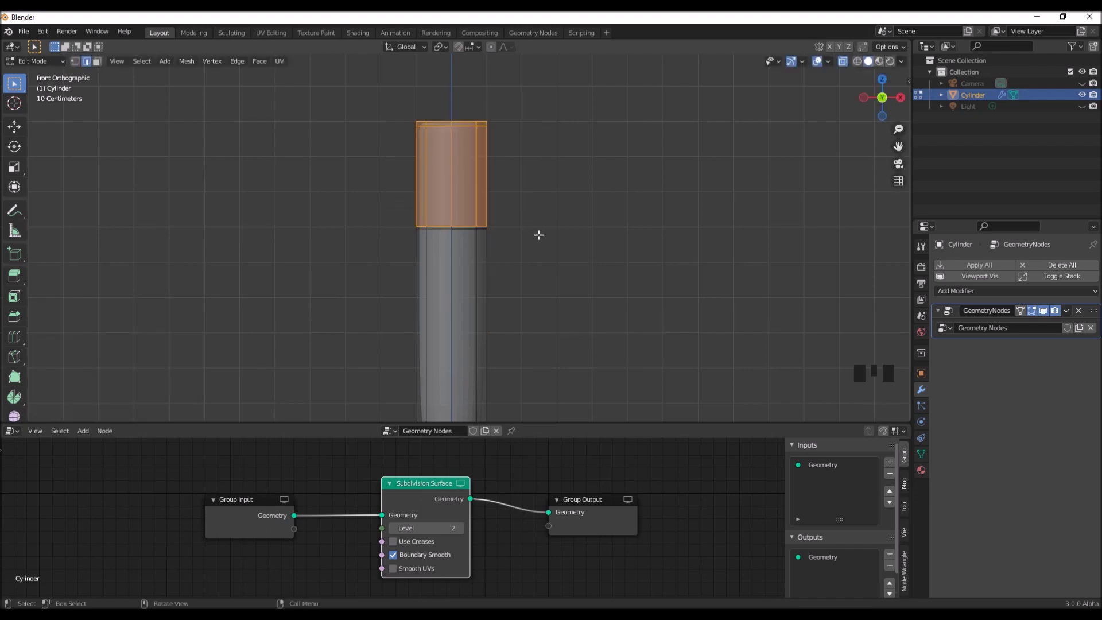
key("s")
key("shift+z")
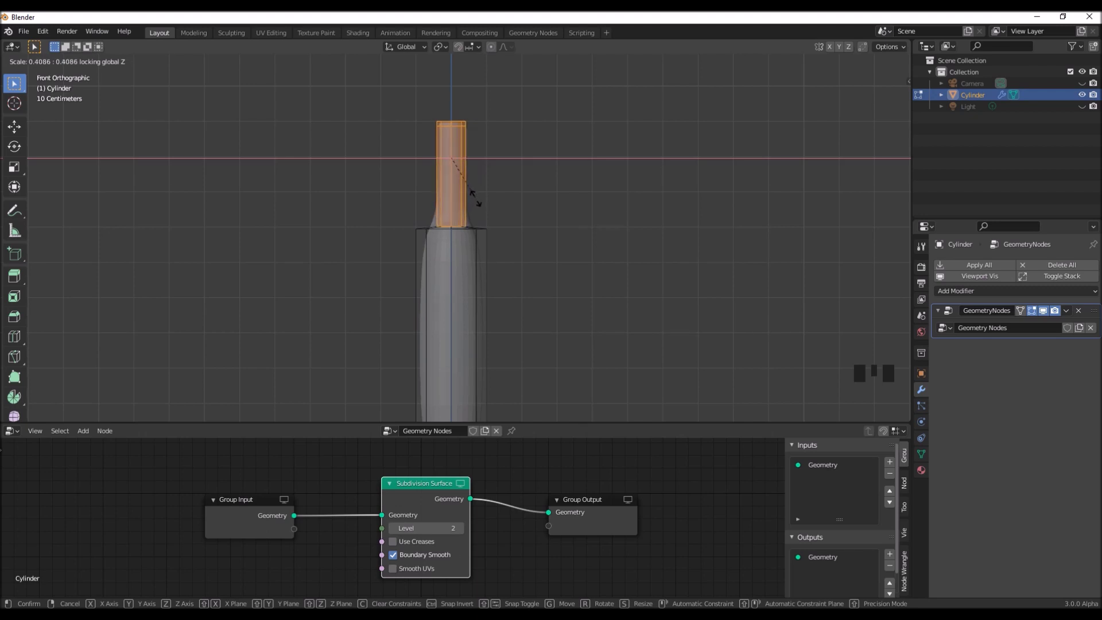
type(".4")
key("Return")
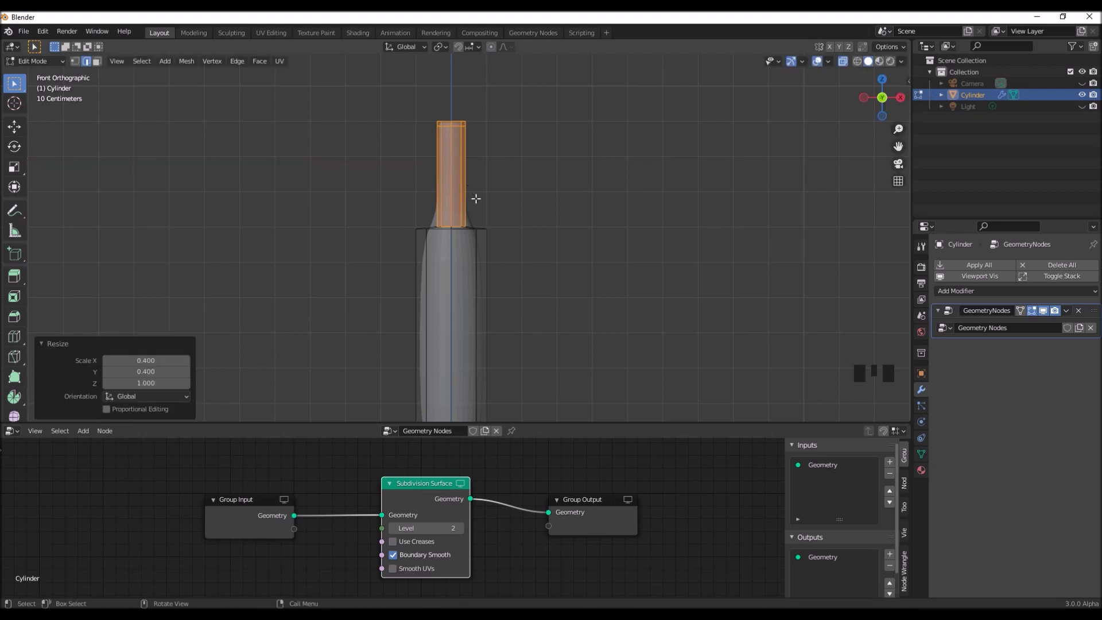
Add a loop cut around the bottle body and slide it down close to the base, factor about 0.890
scroll(519, 310, "down", 1)
middle_click_drag(524, 339, 511, 276, "shift")
scroll(443, 251, "up", 2)
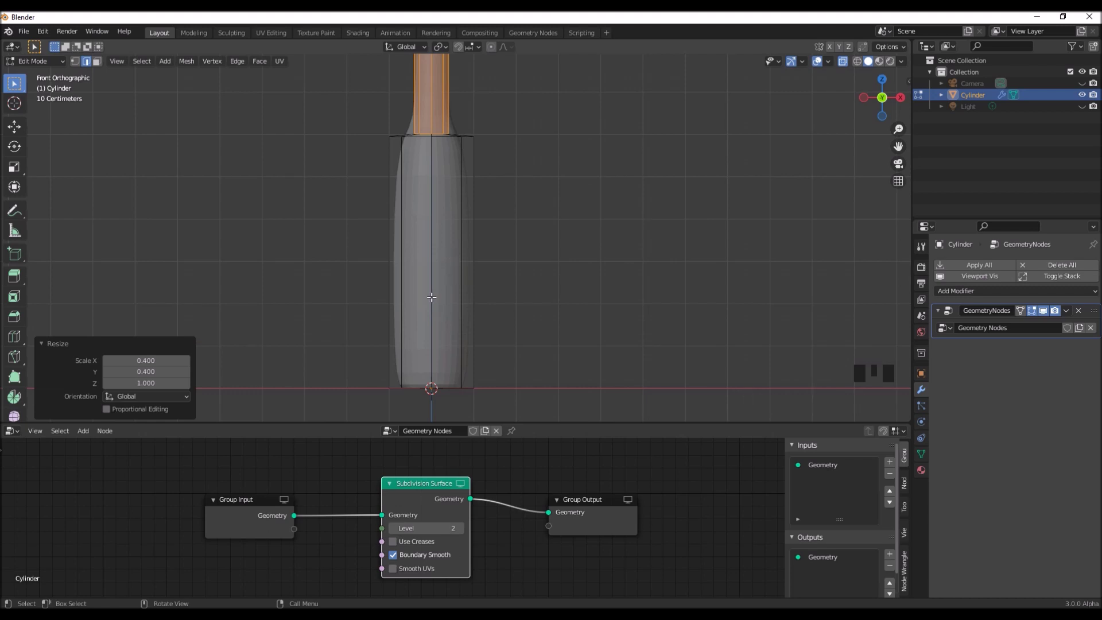
key("ctrl+r")
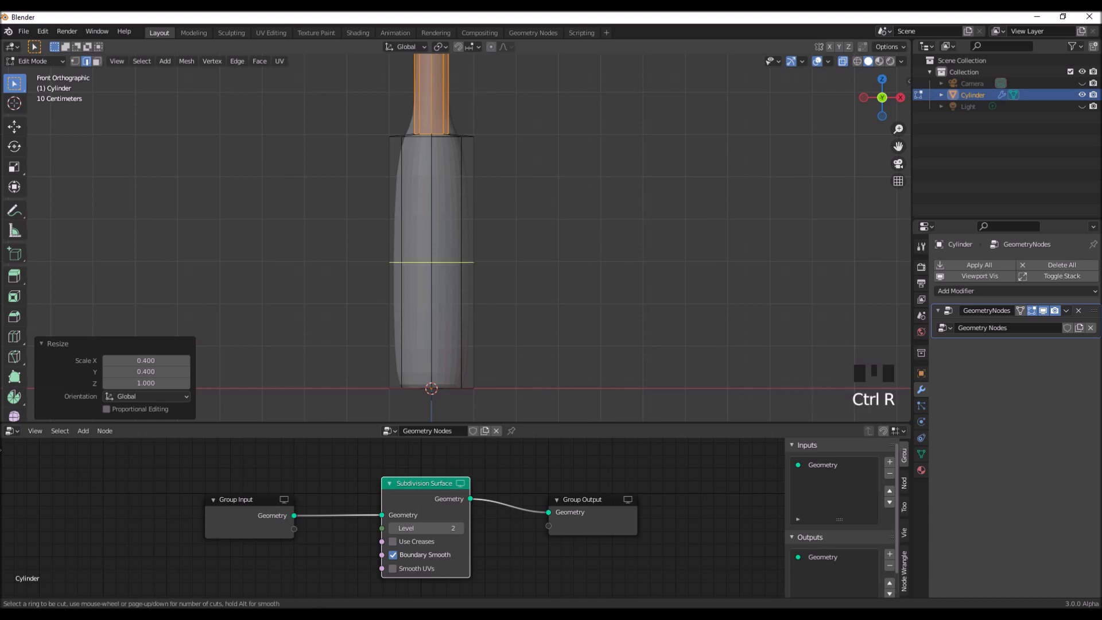
left_click(459, 262)
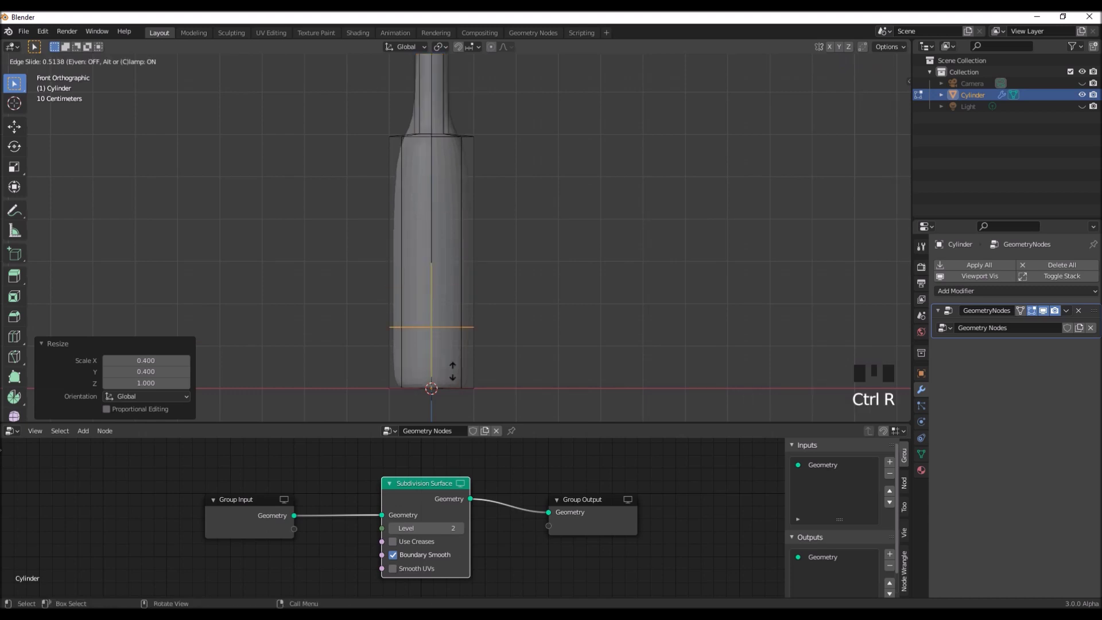
left_click(465, 406)
Add a loop cut around the bottle body and slide it up below the shoulder, factor about -0.660
key("ctrl+r")
left_click(447, 279)
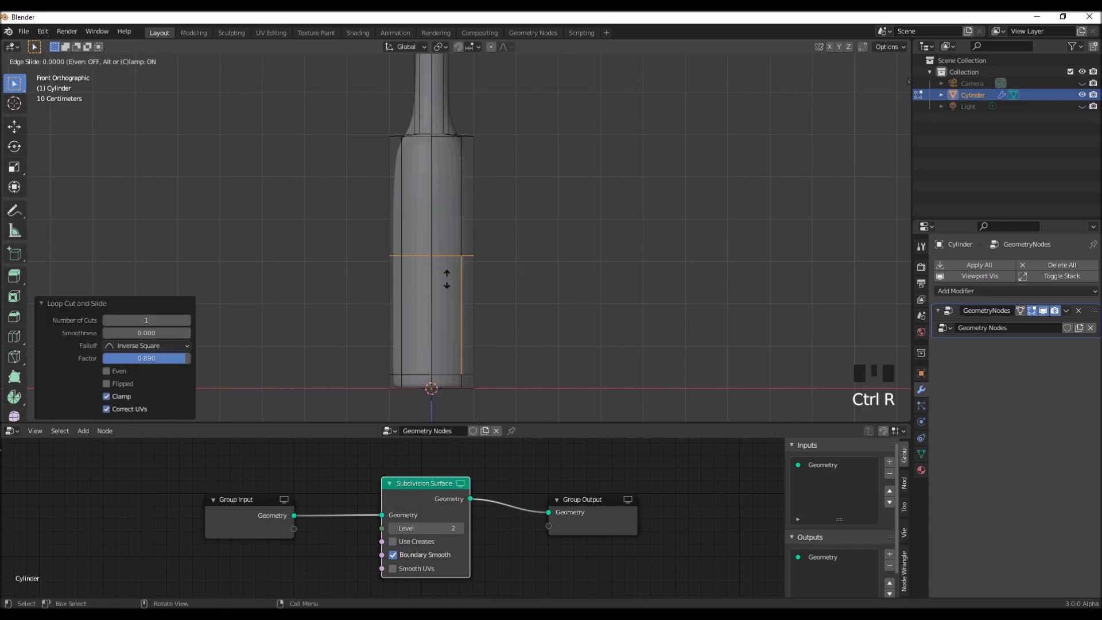
left_click(460, 201)
Add a loop cut around the neck and slide it down toward the shoulder, factor about 0.304
scroll(561, 207, "down", 2)
middle_click_drag(561, 207, 455, 226, "shift")
scroll(455, 225, "up", 3)
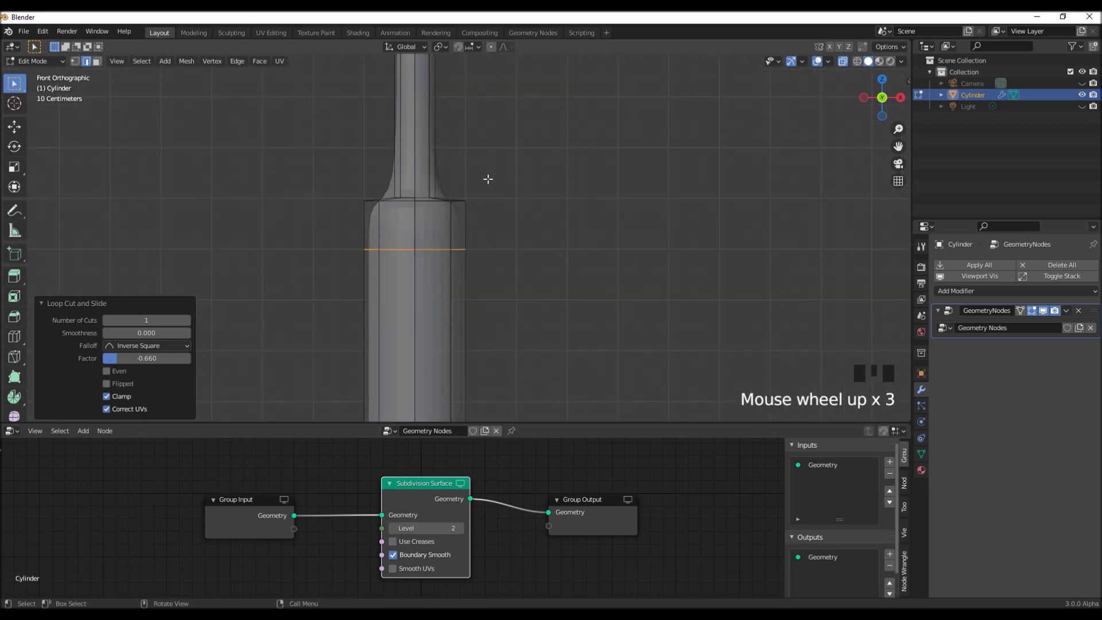
key("ctrl+r")
left_click(429, 161)
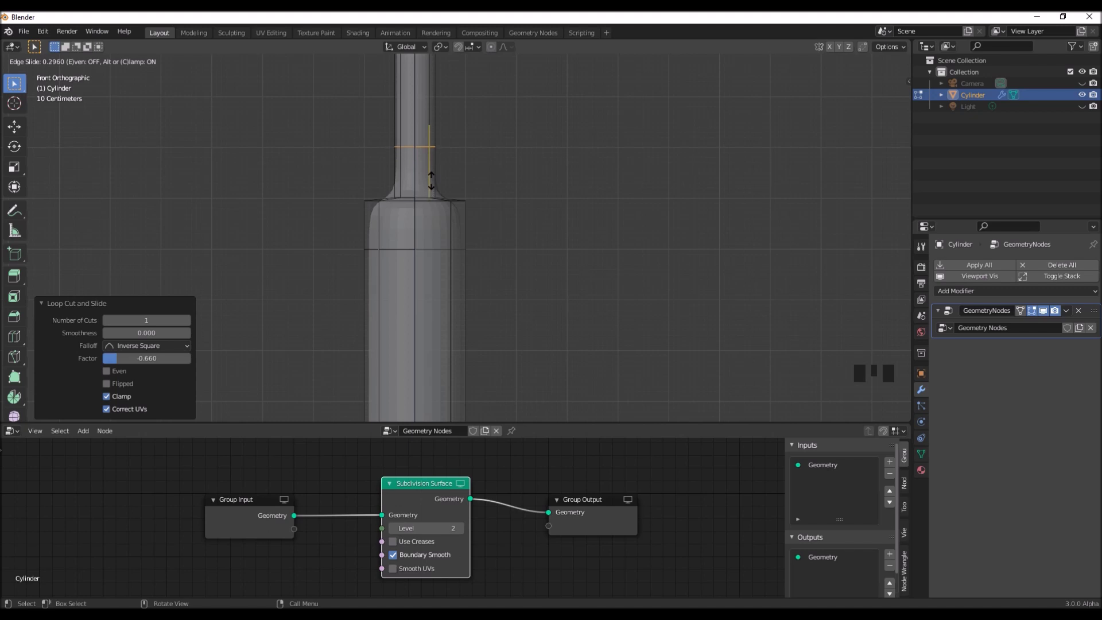
left_click(431, 180)
Turn off X-ray and apply Poke Faces to the inner octagonal face on the underside of the bottle
scroll(551, 267, "down", 2)
middle_click_drag(525, 210, 534, 263, "shift")
scroll(530, 275, "down", 2)
middle_click_drag(509, 347, 444, 310)
scroll(444, 310, "up", 3)
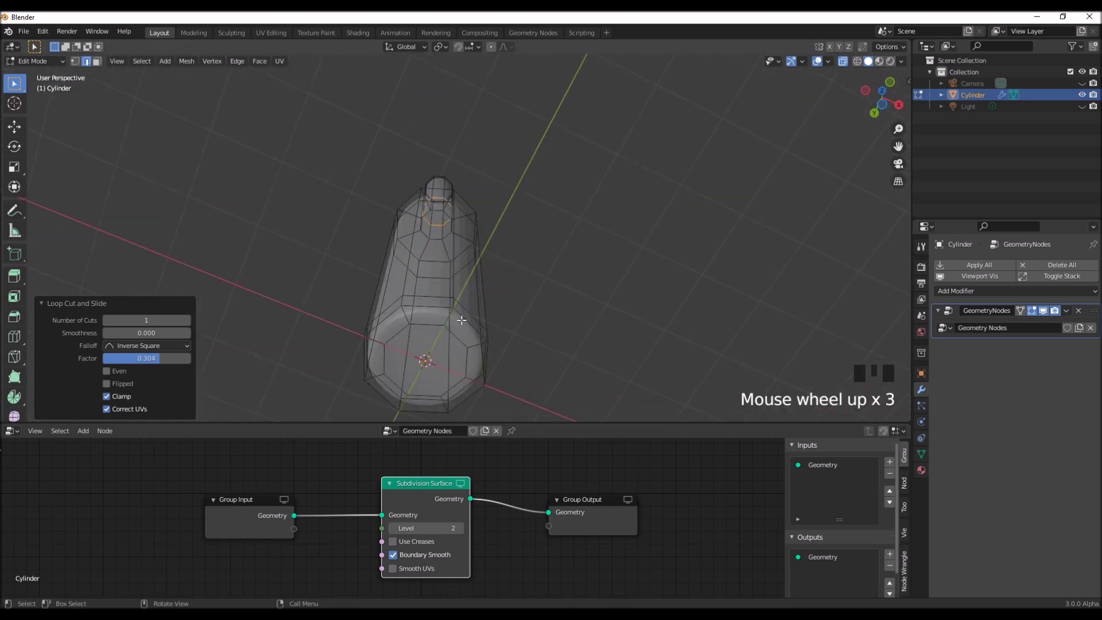
left_click(462, 359)
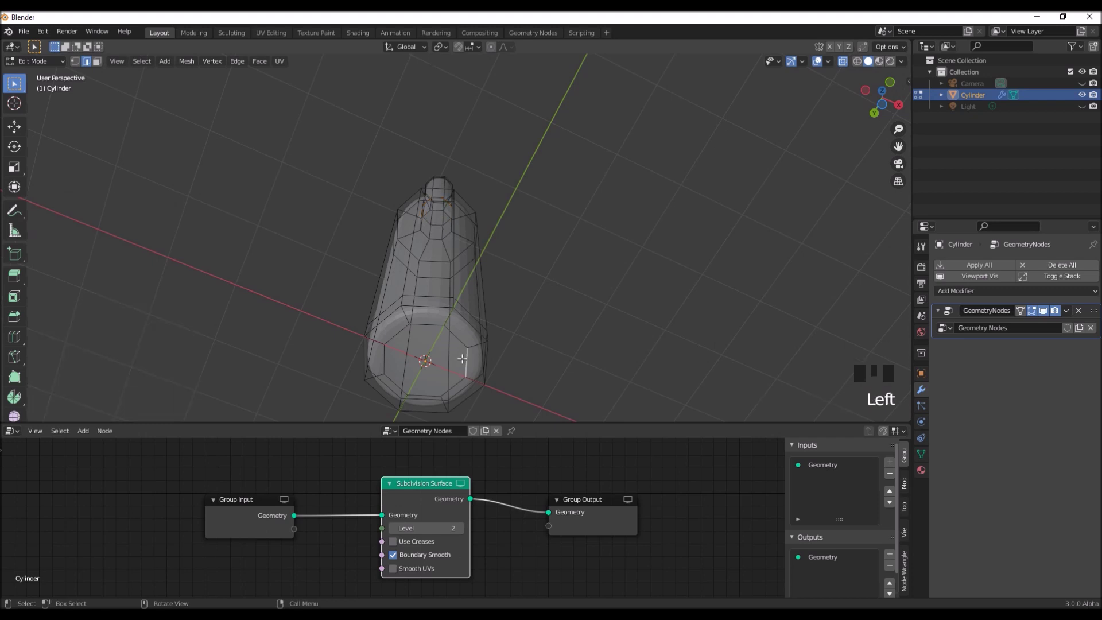
key("3")
left_click(462, 357)
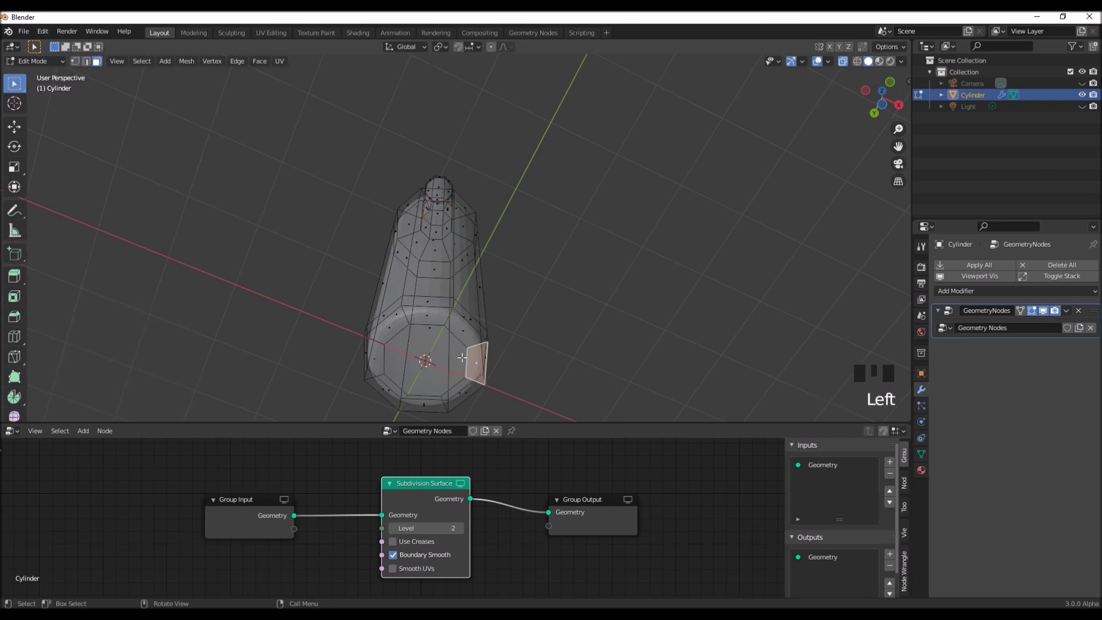
key("alt+z")
left_click(448, 357)
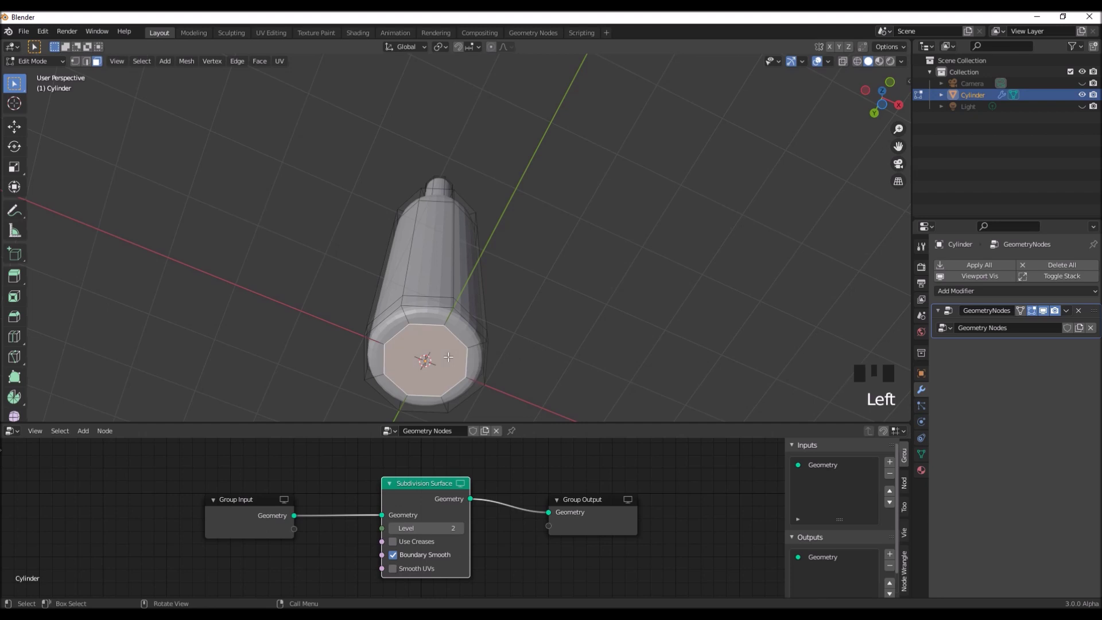
key("ctrl+f")
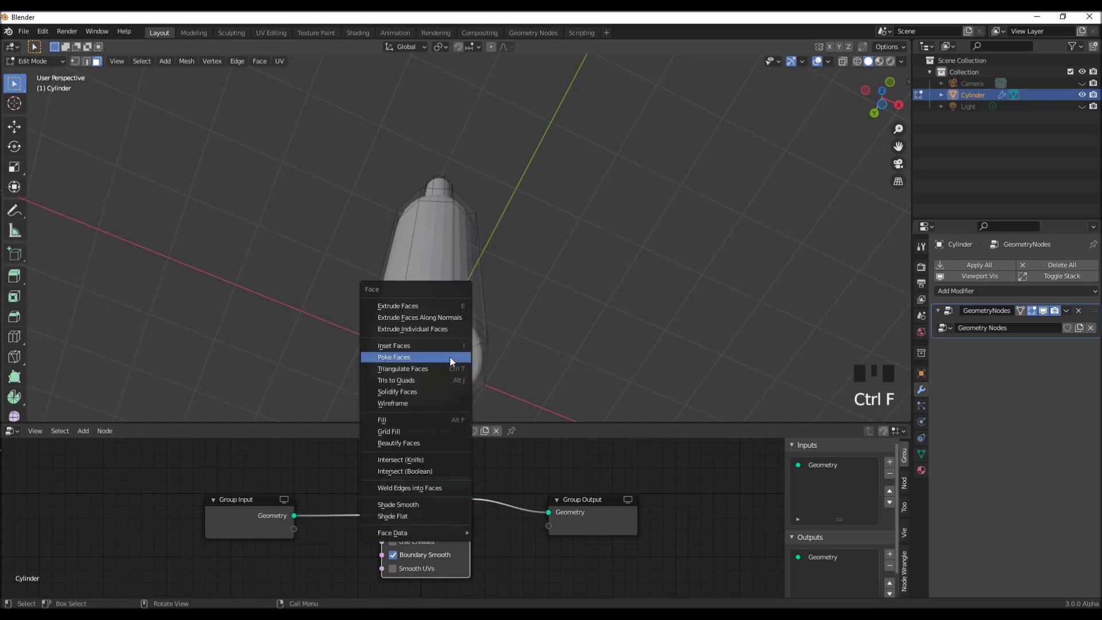
left_click(451, 358)
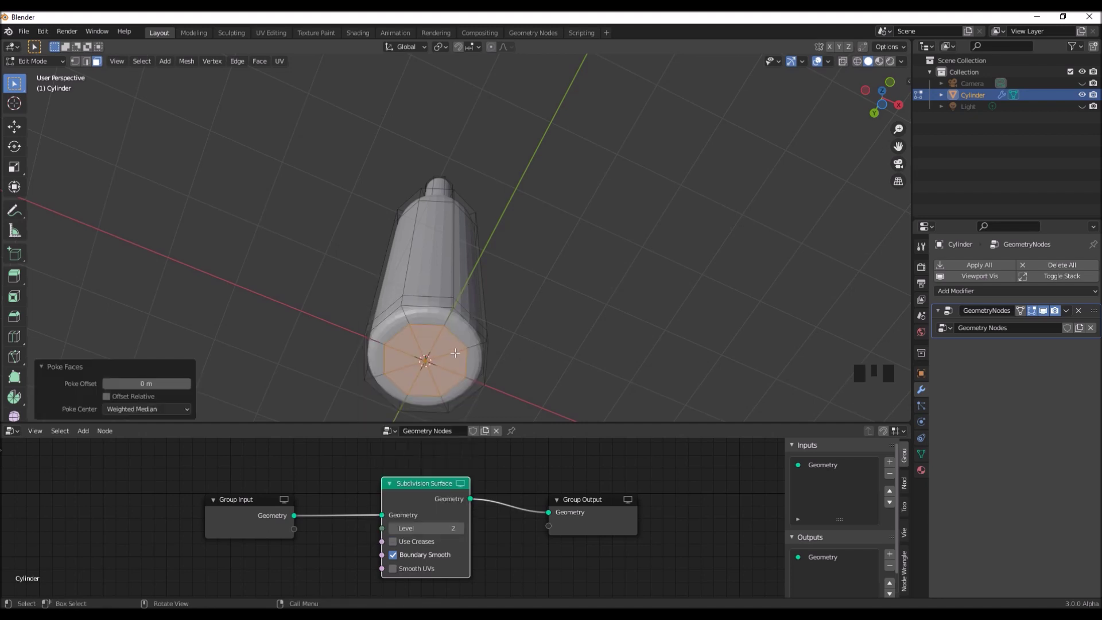
Move the centre vertex of the bottle's underside up 0.1 m along Z in front view with X-ray on
key("1")
left_click(425, 361)
middle_click_drag(538, 344, 526, 375)
key("KP_1")
scroll(524, 379, "down", 3)
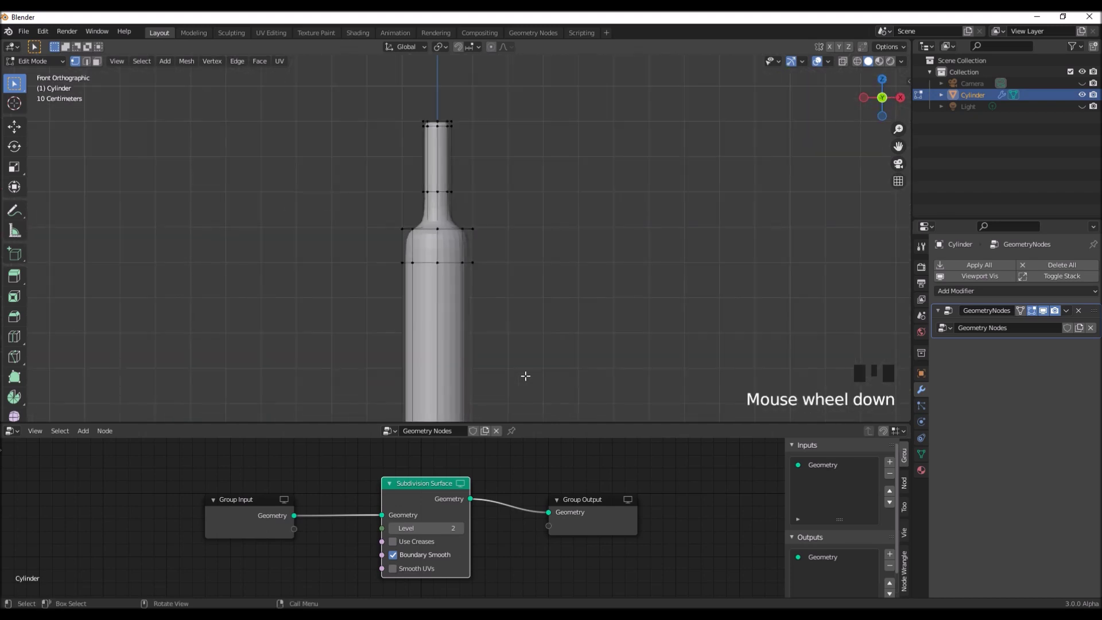
middle_click_drag(524, 381, 523, 329, "shift")
scroll(522, 326, "up", 3)
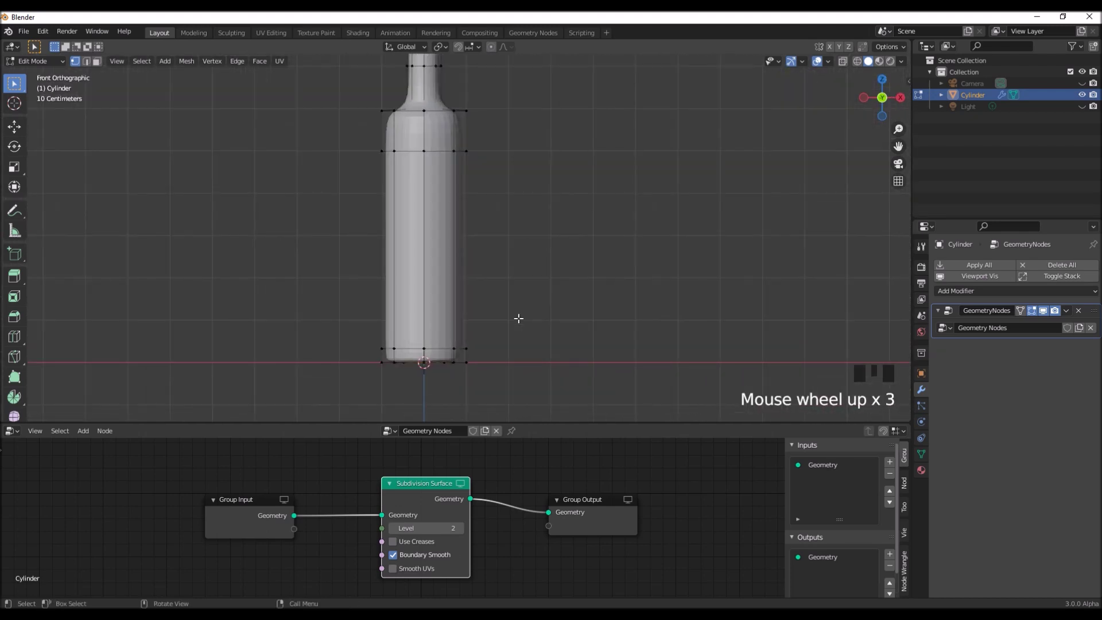
key("alt+z")
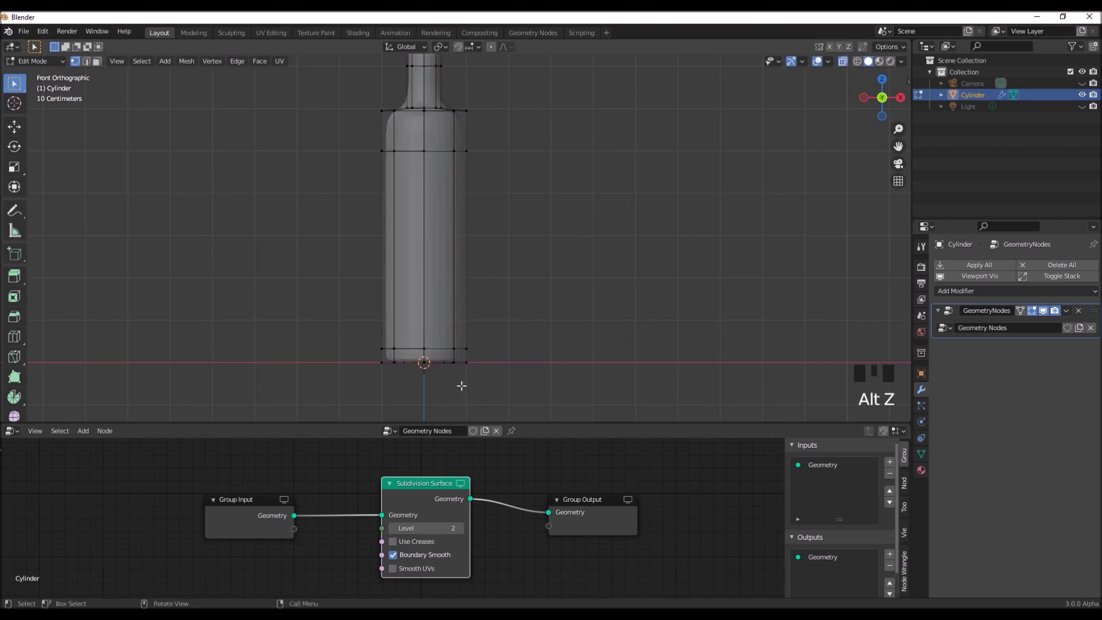
key("g")
key("z")
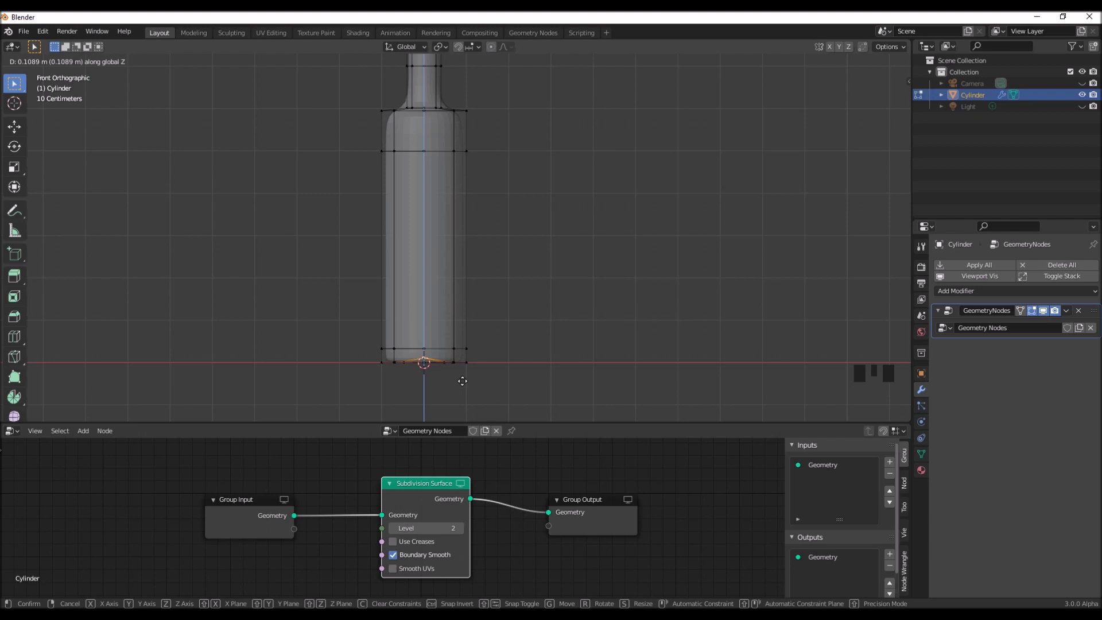
type("0.1")
key("Return")
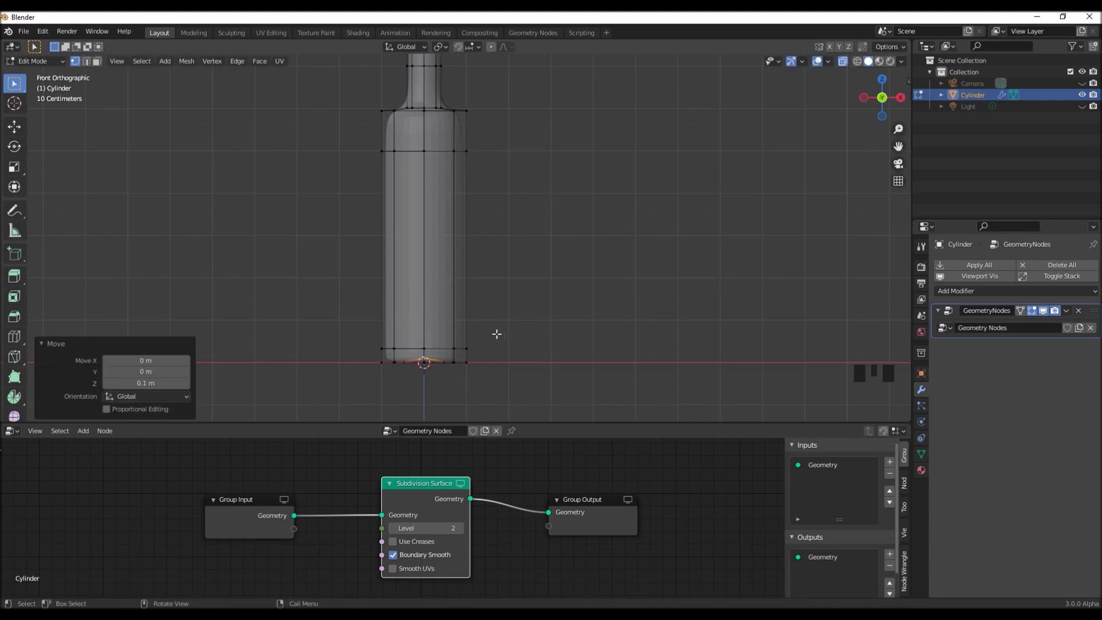
Select the edge loop on the lower neck and move it down along Z by about 0.499 m
scroll(500, 325, "down", 1)
middle_click_drag(511, 279, 494, 317, "shift")
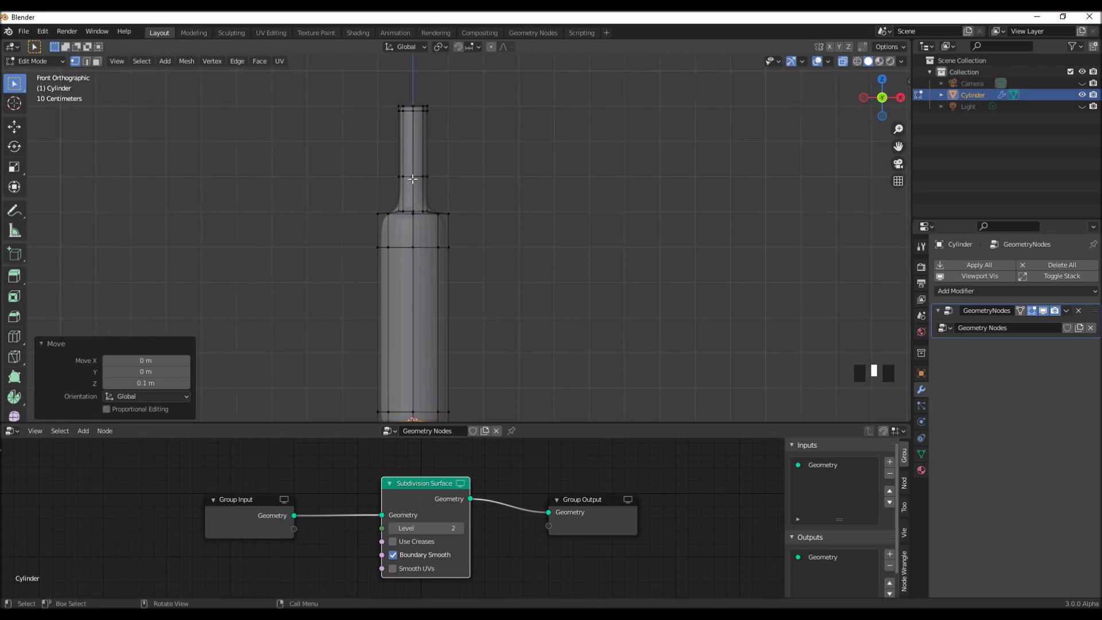
scroll(417, 176, "up", 2)
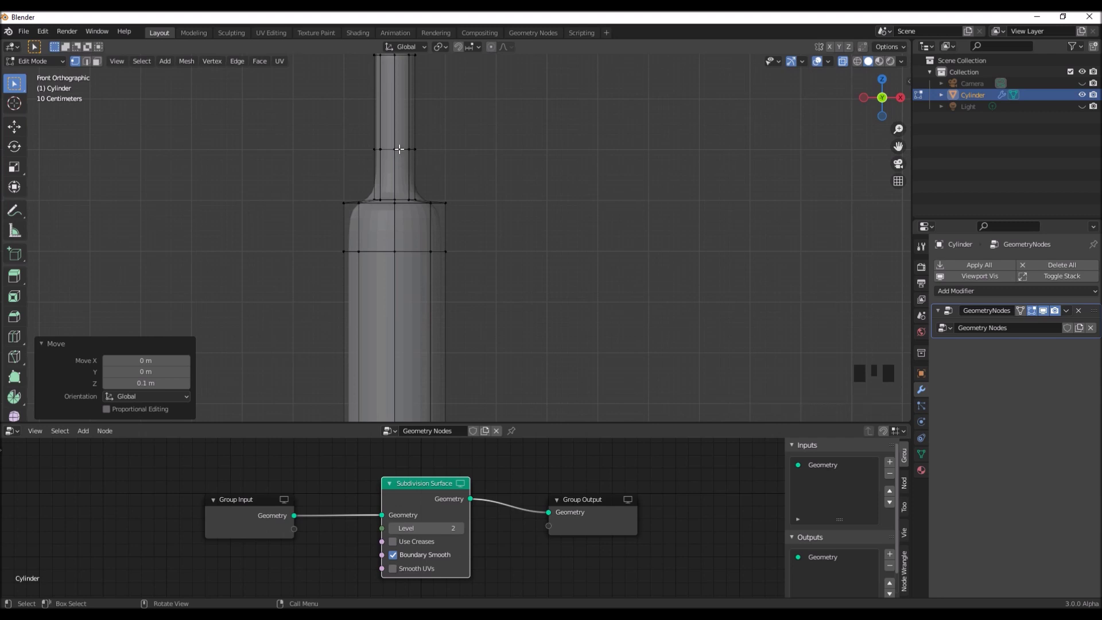
left_click(399, 150)
left_click(400, 149, "alt")
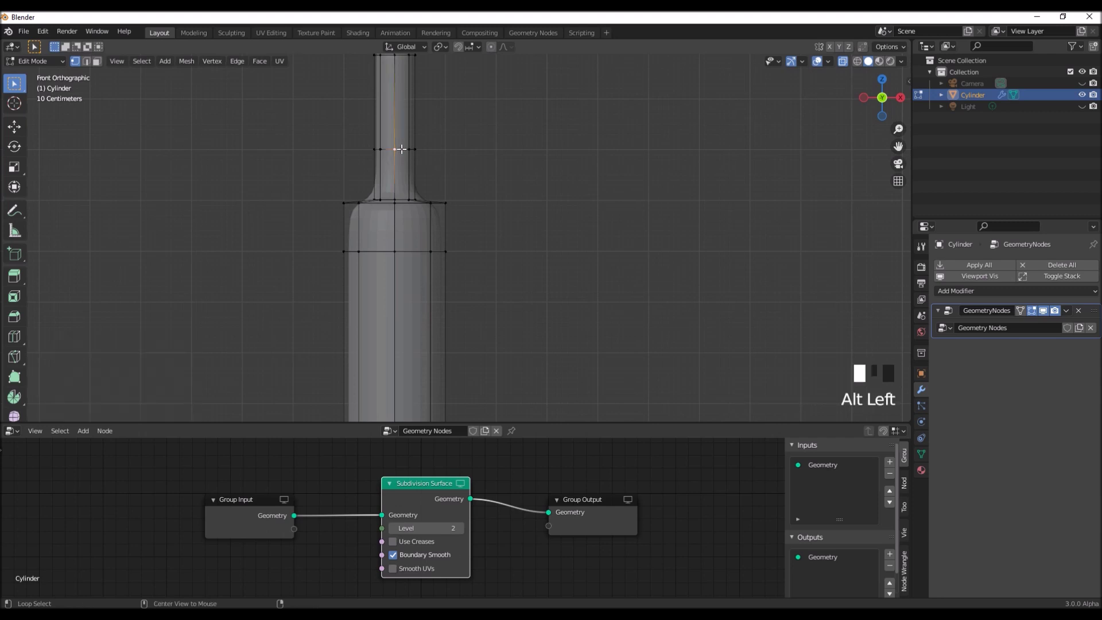
key("g")
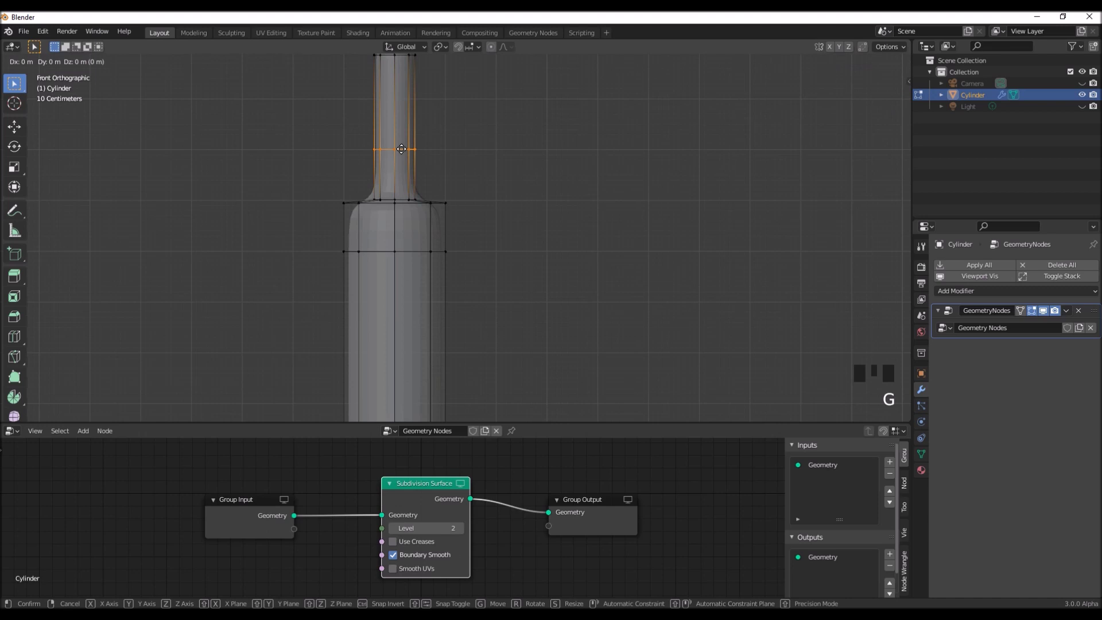
key("z")
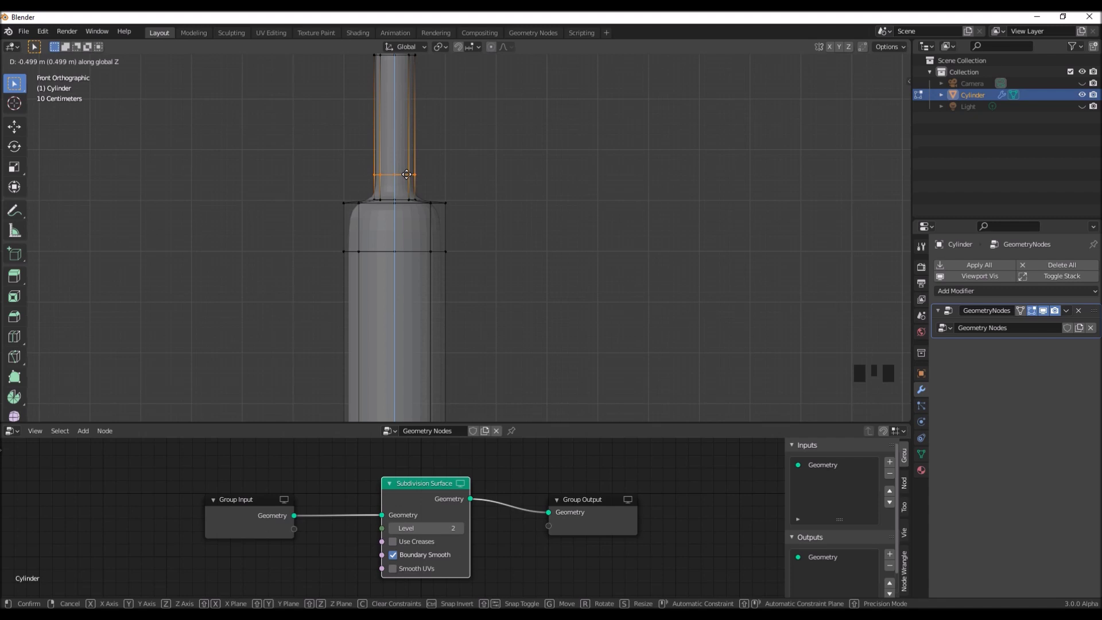
Extrude all neck faces above the lower neck loop along their normals with an offset of 0.02 m
scroll(470, 166, "down", 1)
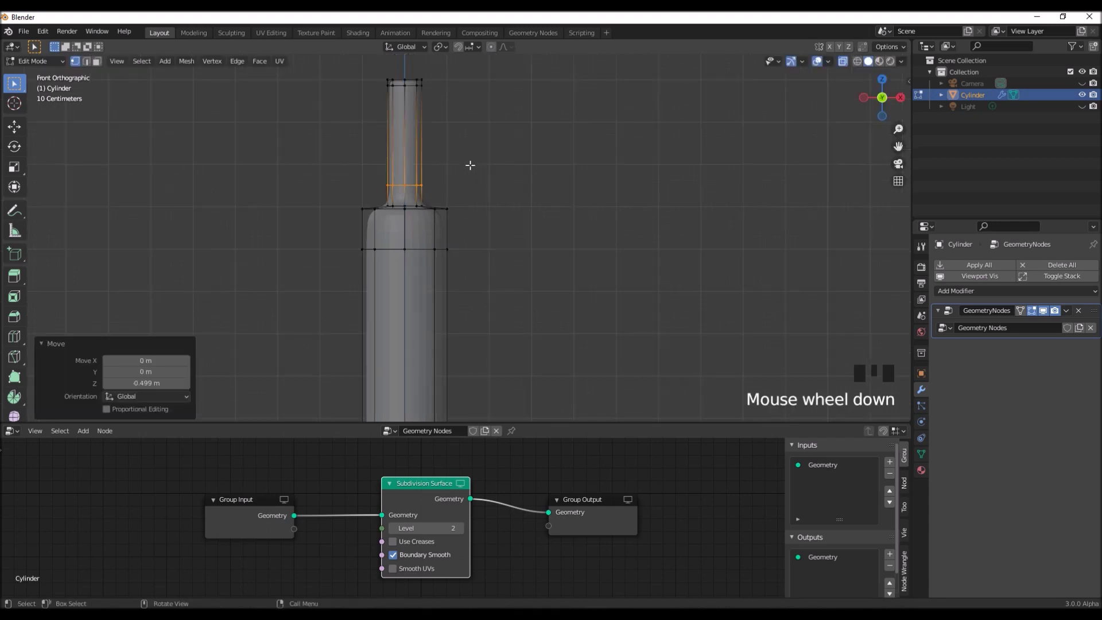
middle_click_drag(488, 166, 487, 198, "shift")
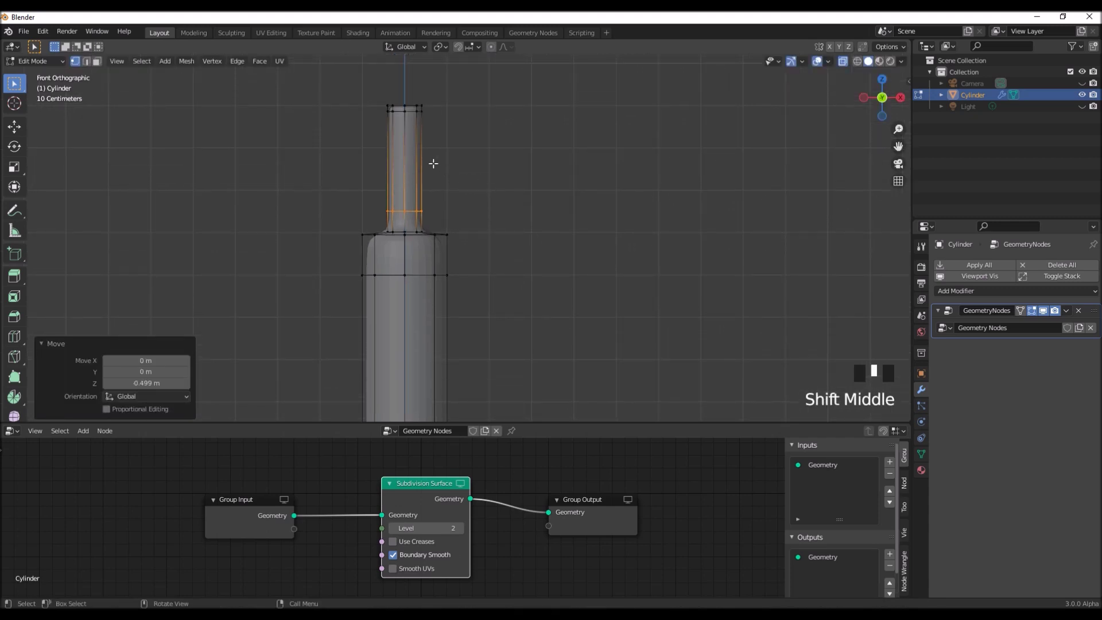
scroll(425, 167, "up", 1)
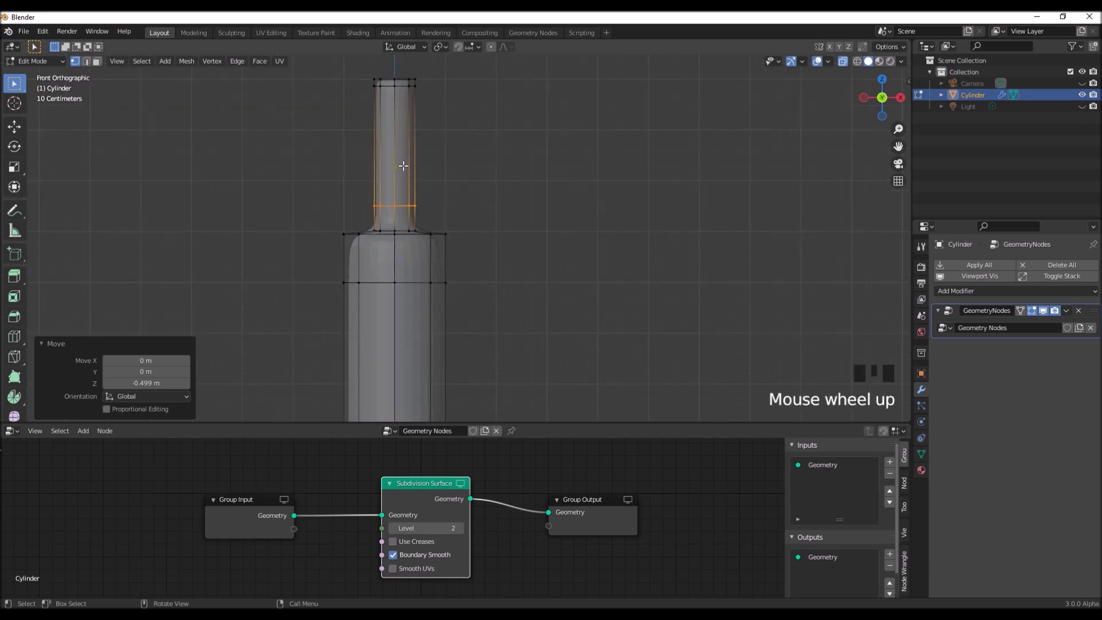
middle_click_drag(521, 160, 543, 177, "shift")
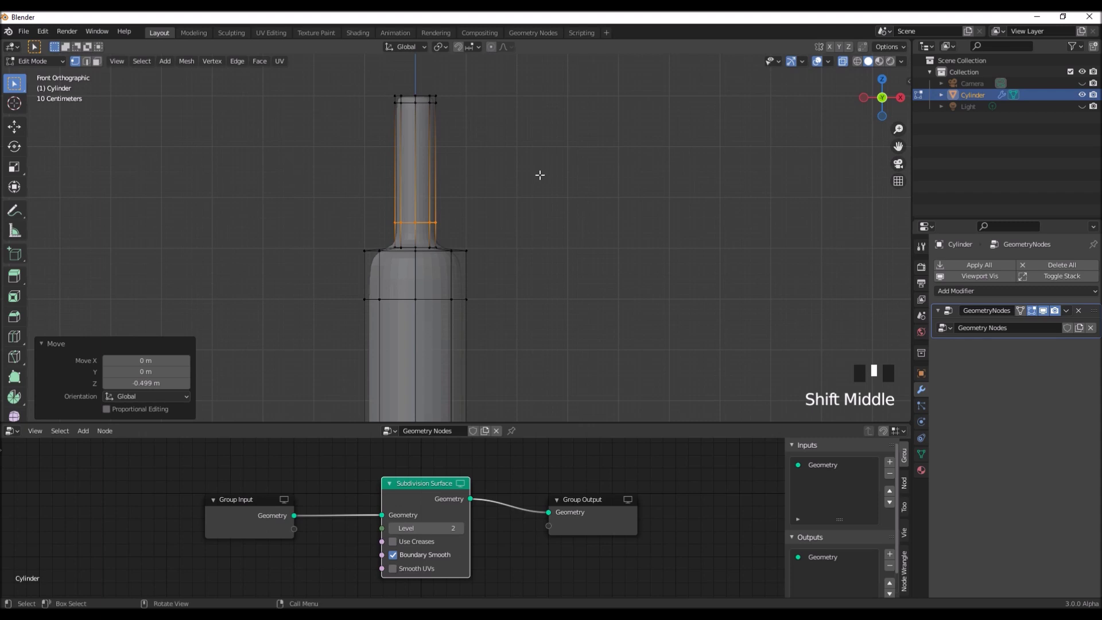
left_click_drag(377, 84, 467, 221)
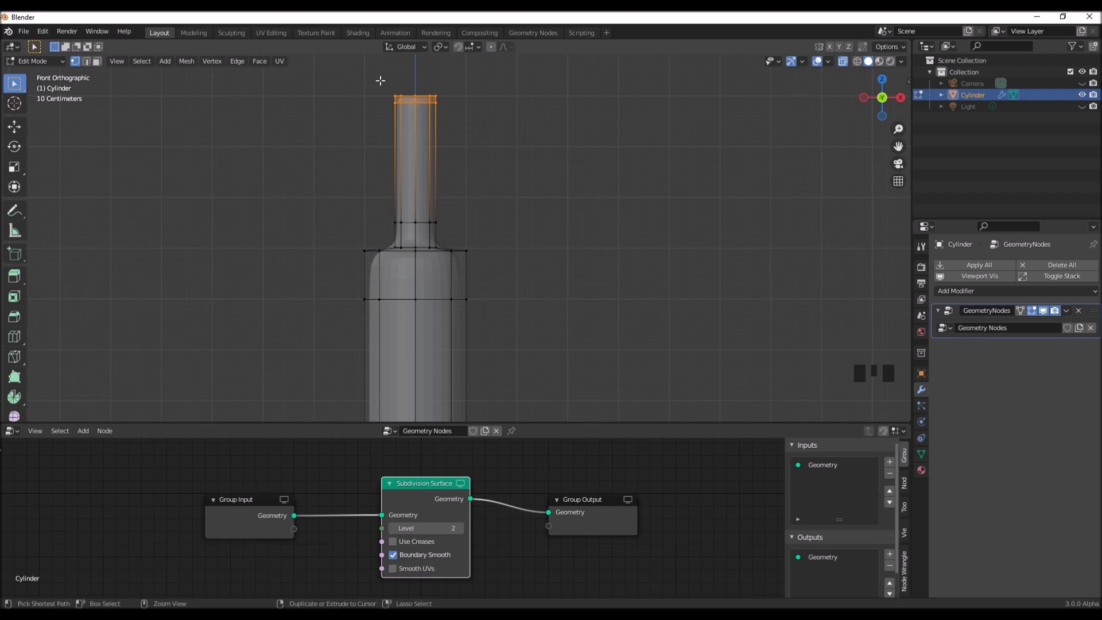
key("ctrl+KP_Add")
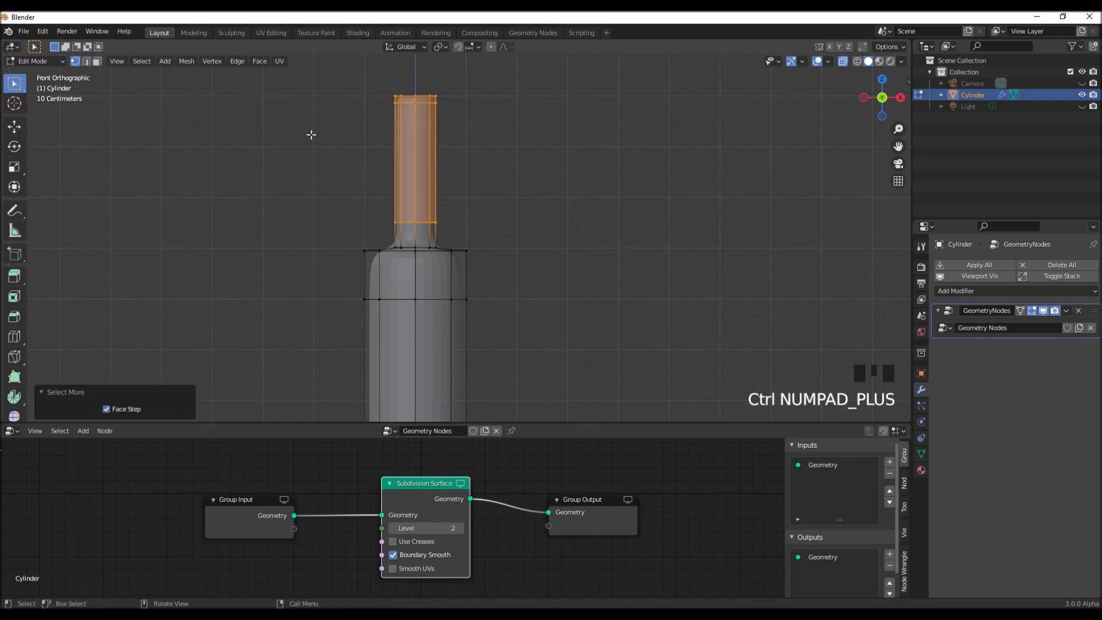
key("3")
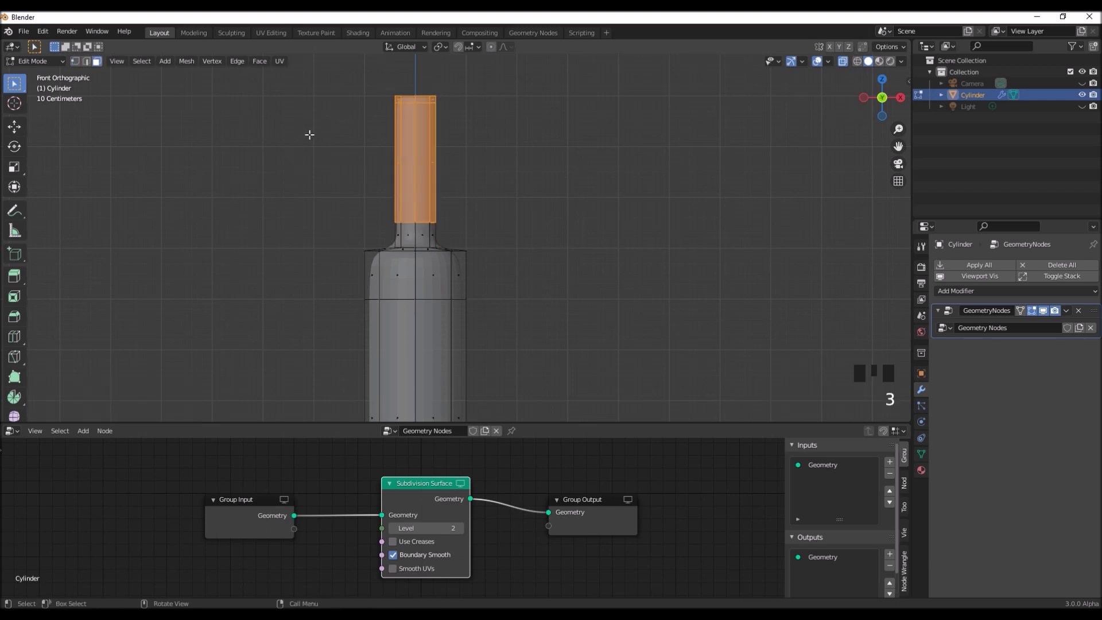
key("alt+e")
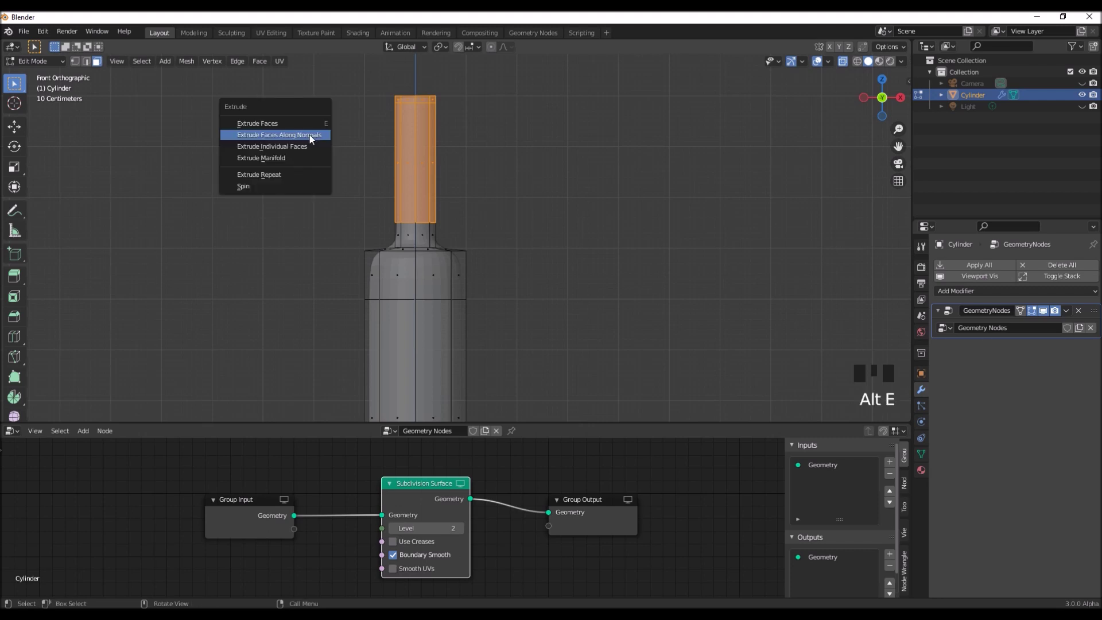
left_click(310, 138)
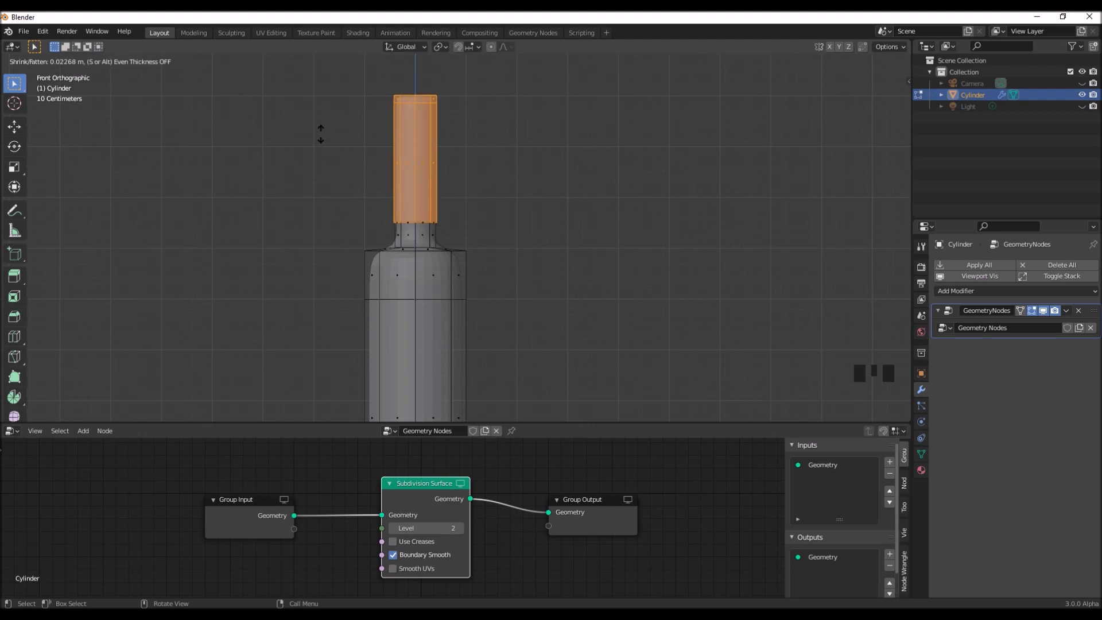
type(".02")
key("Return")
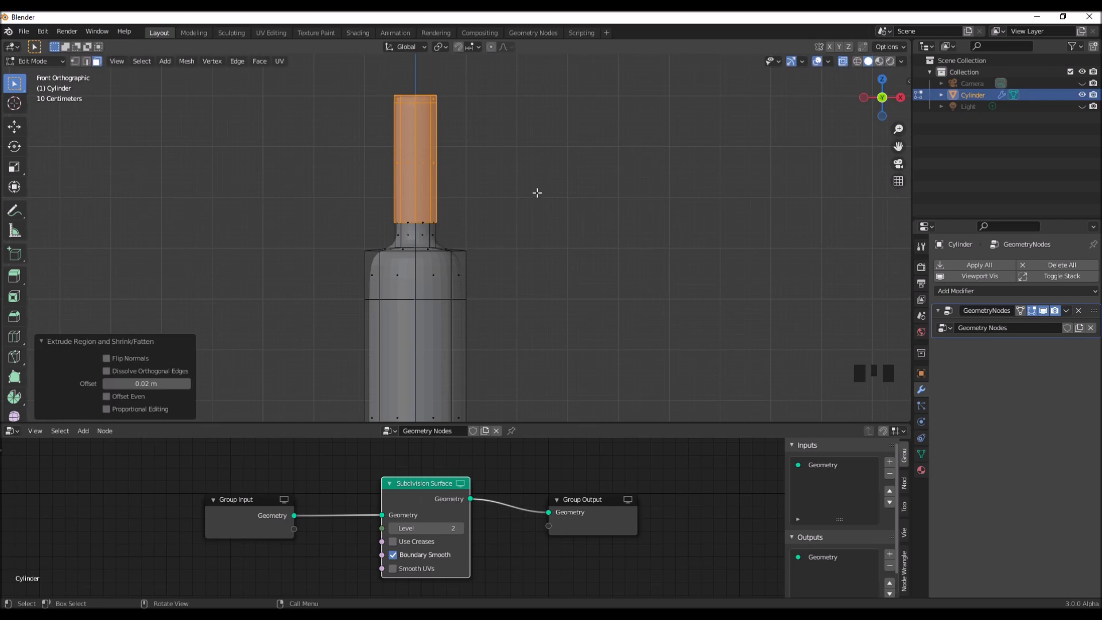
Turn off X-ray and apply Shade Smooth to the bottle in Object Mode
mouse_move(516, 170)
middle_mouse_down("shift")
mouse_move(528, 197)
mouse_move(501, 226)
mouse_move(505, 270)
middle_mouse_up("shift")
scroll(516, 284, "up", 3)
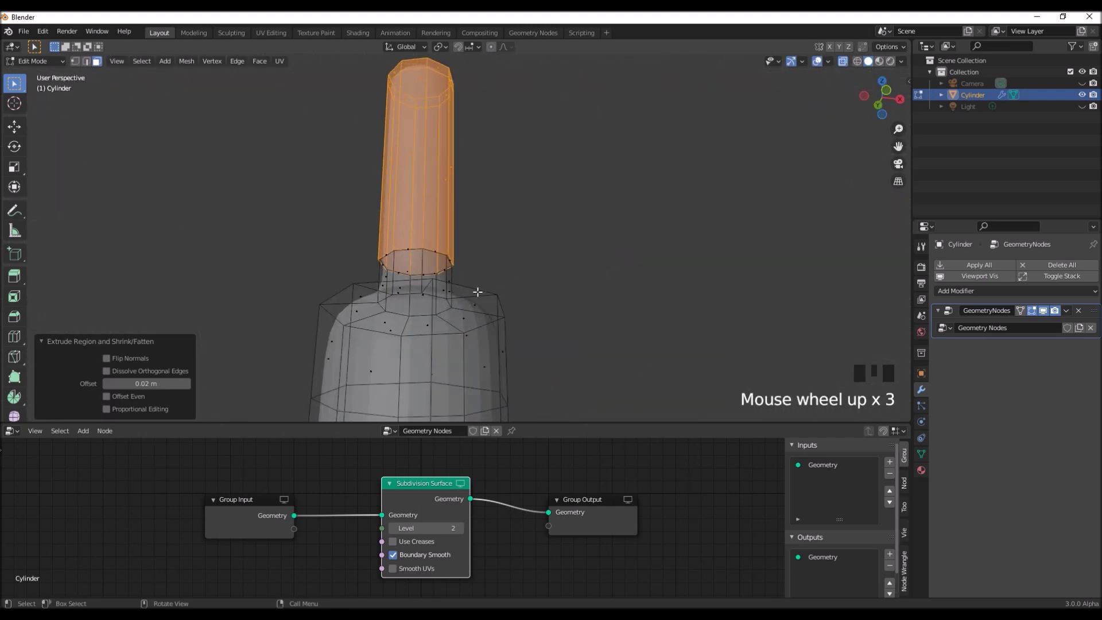
key("alt+z")
middle_click_drag(527, 322, 405, 198, "shift")
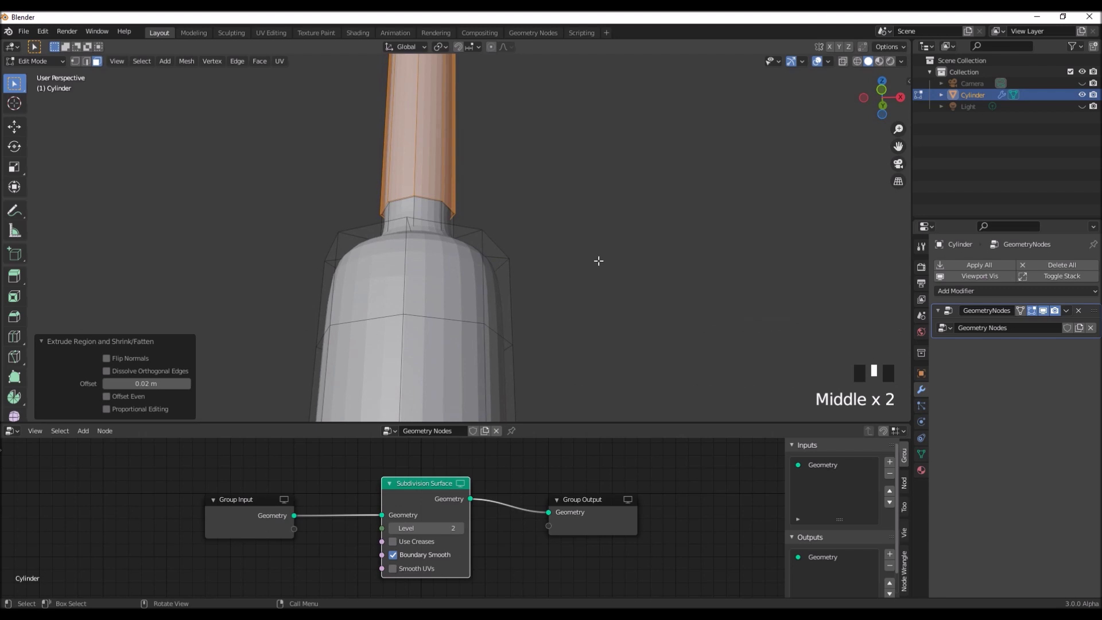
key("Tab")
middle_click_drag(485, 252, 450, 312)
right_click(570, 313)
left_click(572, 314)
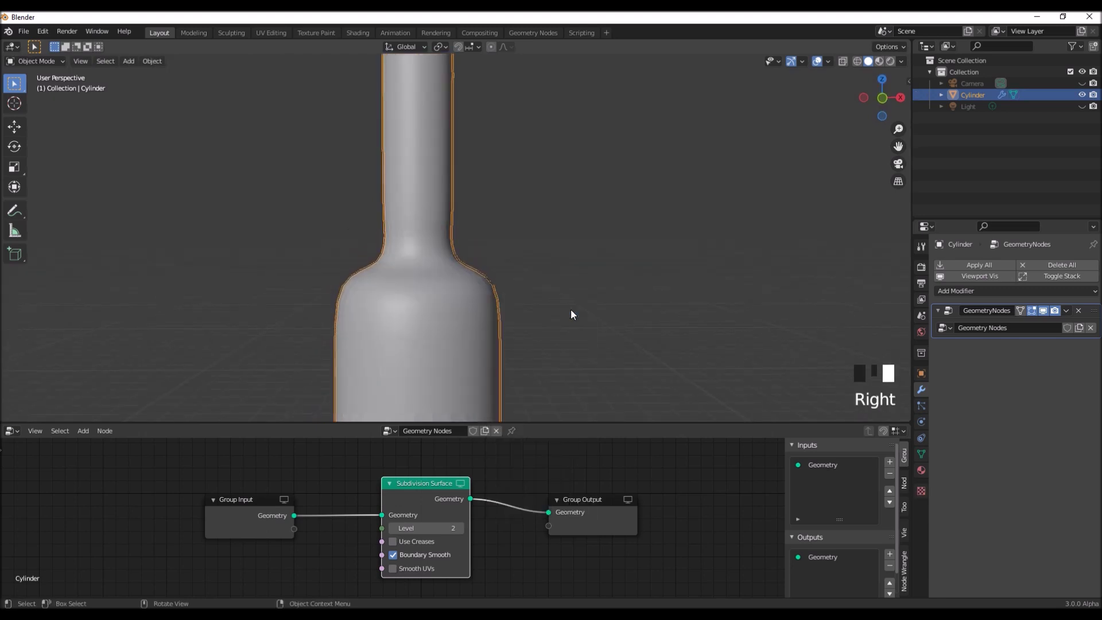
Add a loop cut on the lower neck and slide it up just beneath the extruded section, factor about -0.925
key("Tab")
middle_click_drag(436, 256, 431, 250)
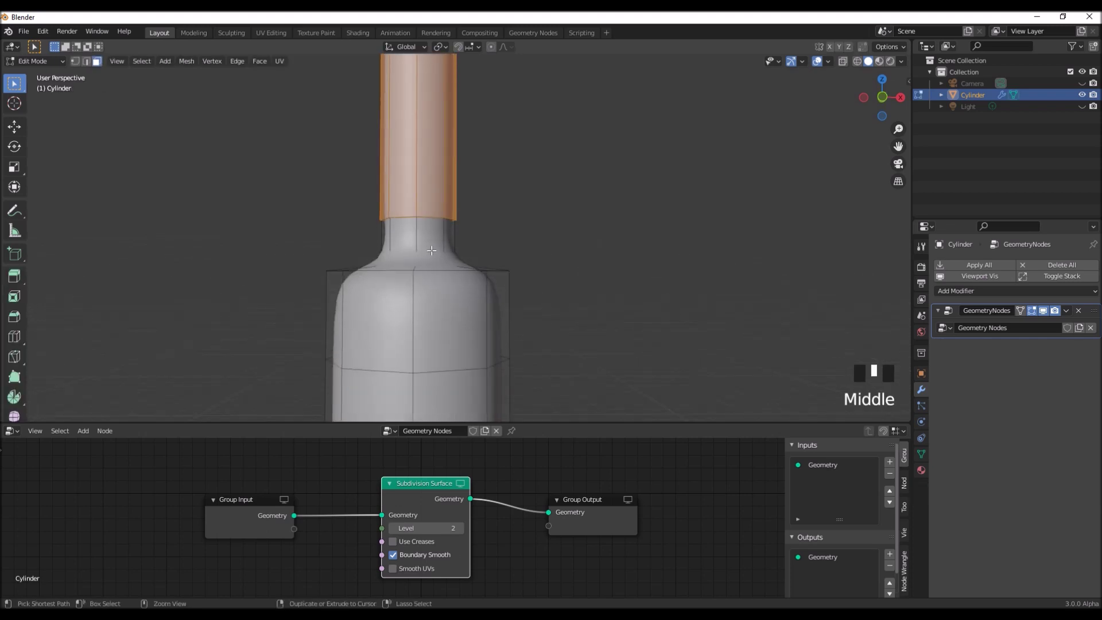
key("ctrl+r")
left_click(431, 250)
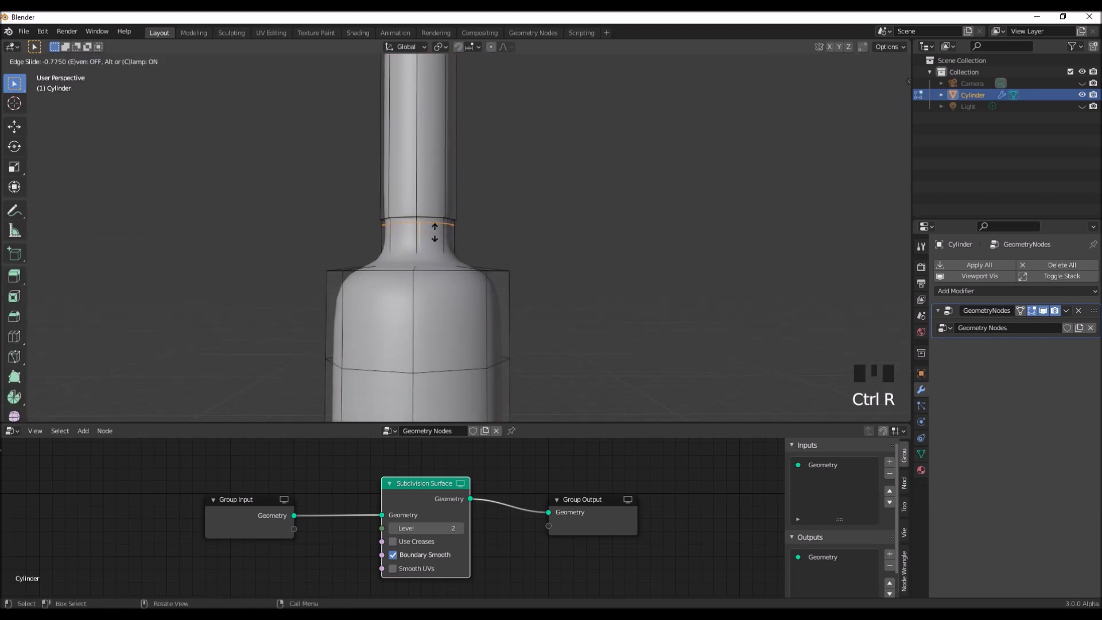
left_click(433, 228)
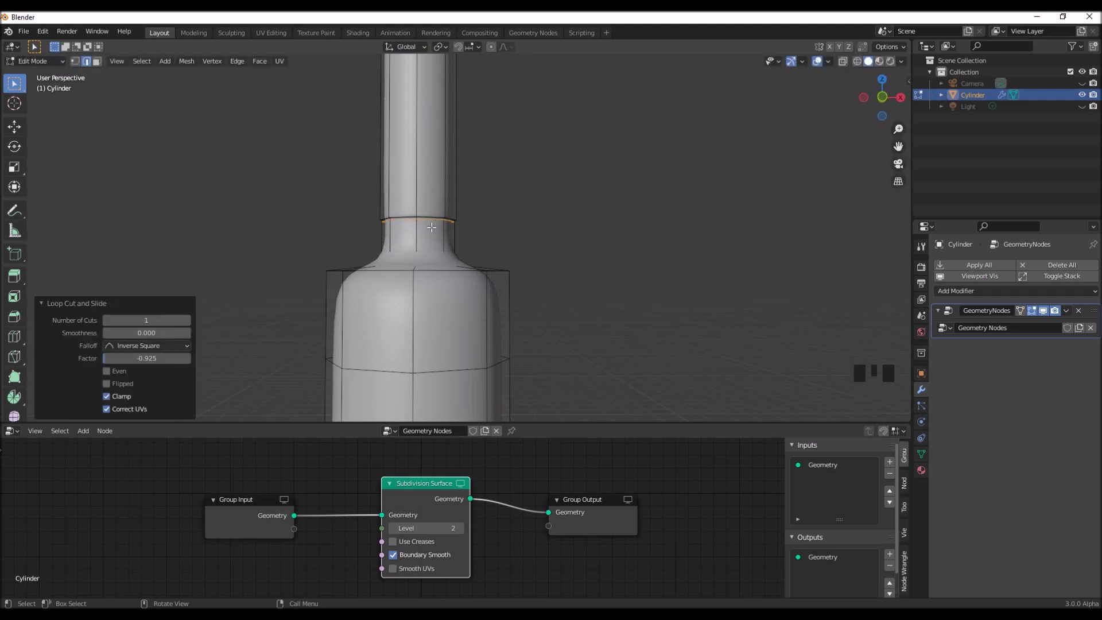
Add a loop cut on the extruded neck section, slide it down to its lower edge with factor about 0.979, and check it in Object Mode
key("ctrl+r")
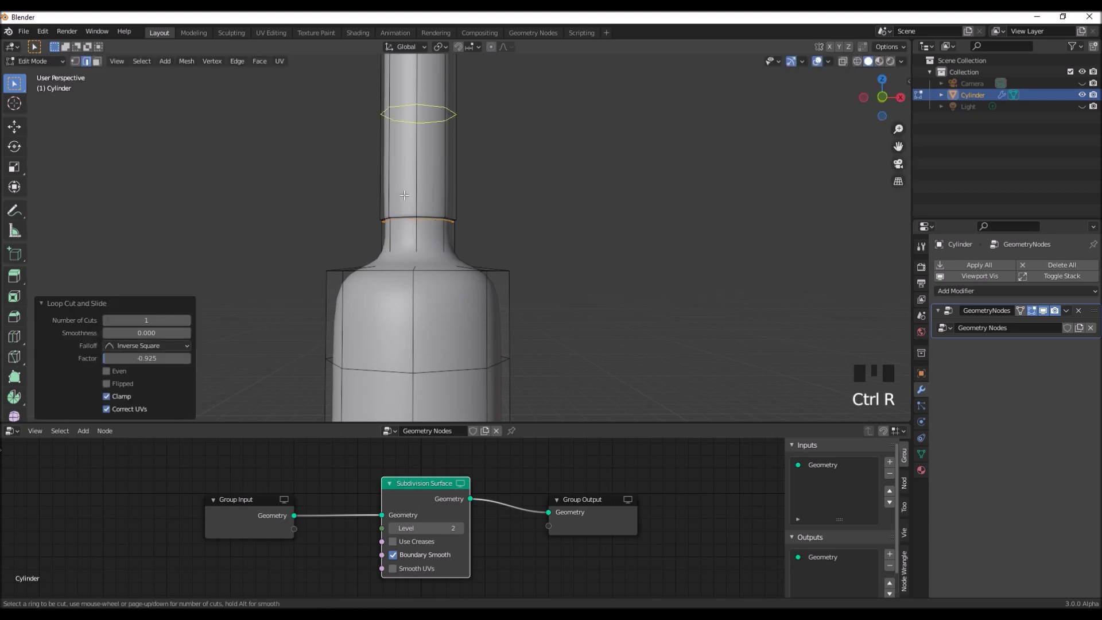
left_click(405, 189)
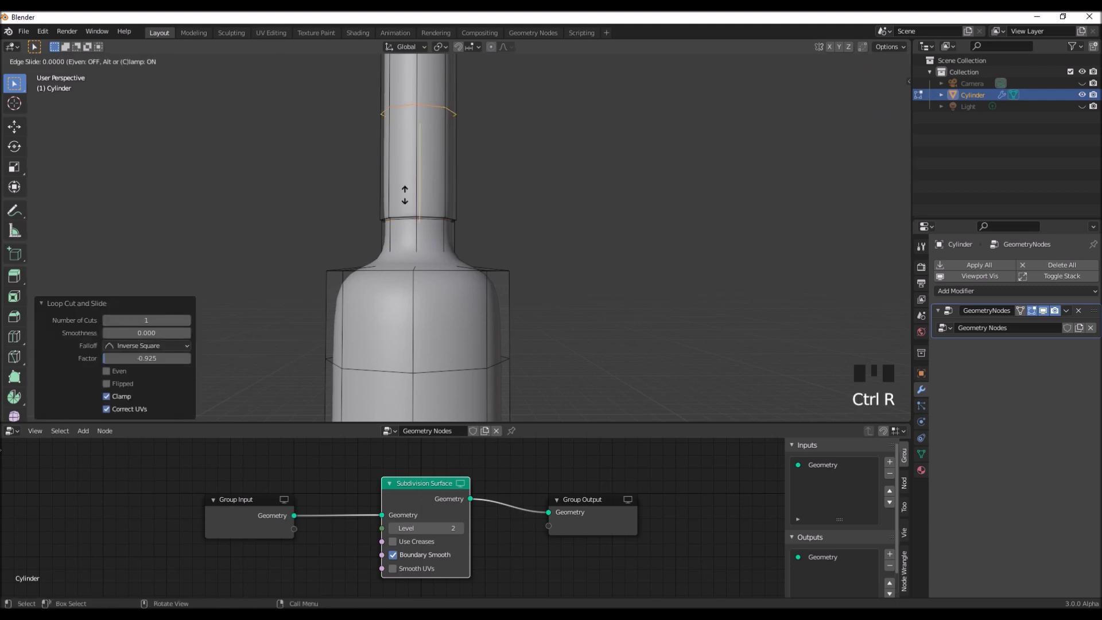
left_click(426, 303)
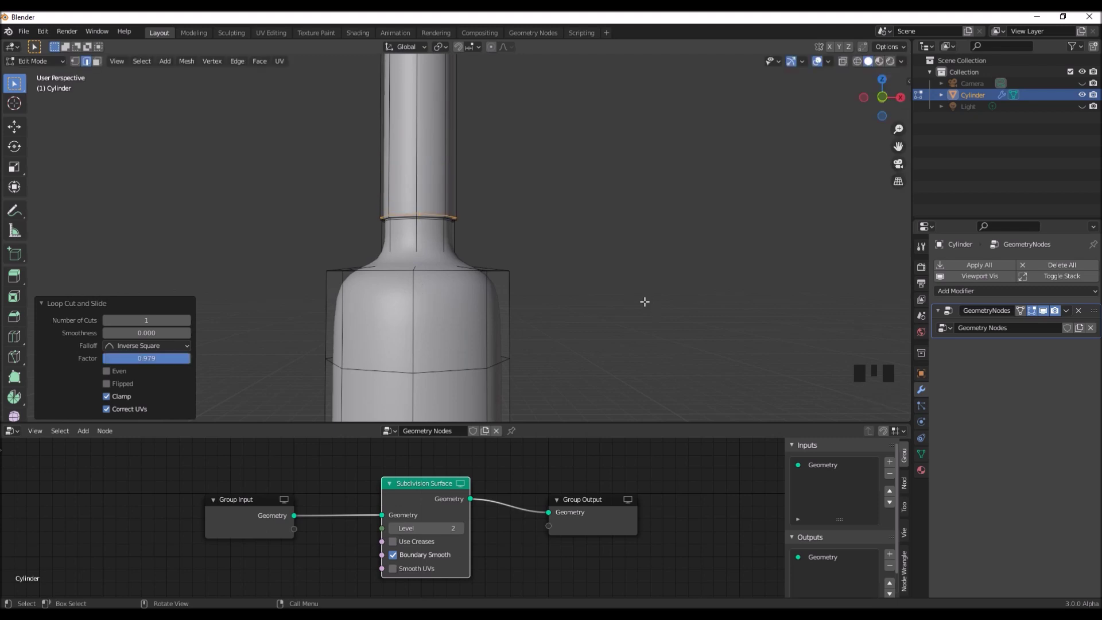
key("Tab")
middle_click_drag(569, 252, 537, 274)
scroll(550, 304, "down", 2)
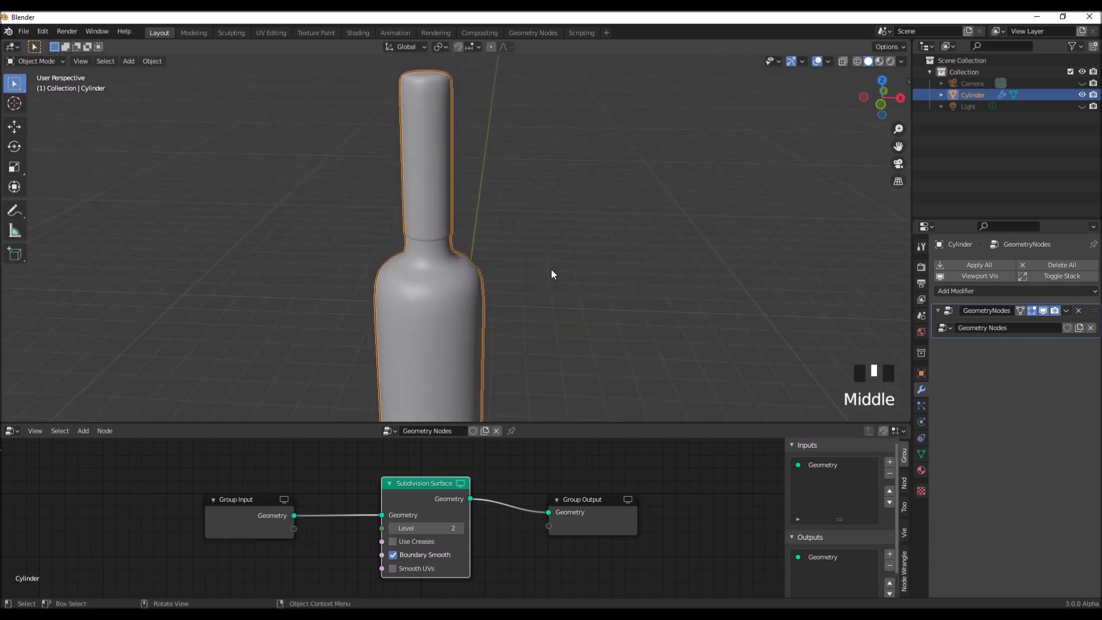
Add another loop cut around the neck in Edit Mode and slide it up near the mouth, factor about -0.689
key("Tab")
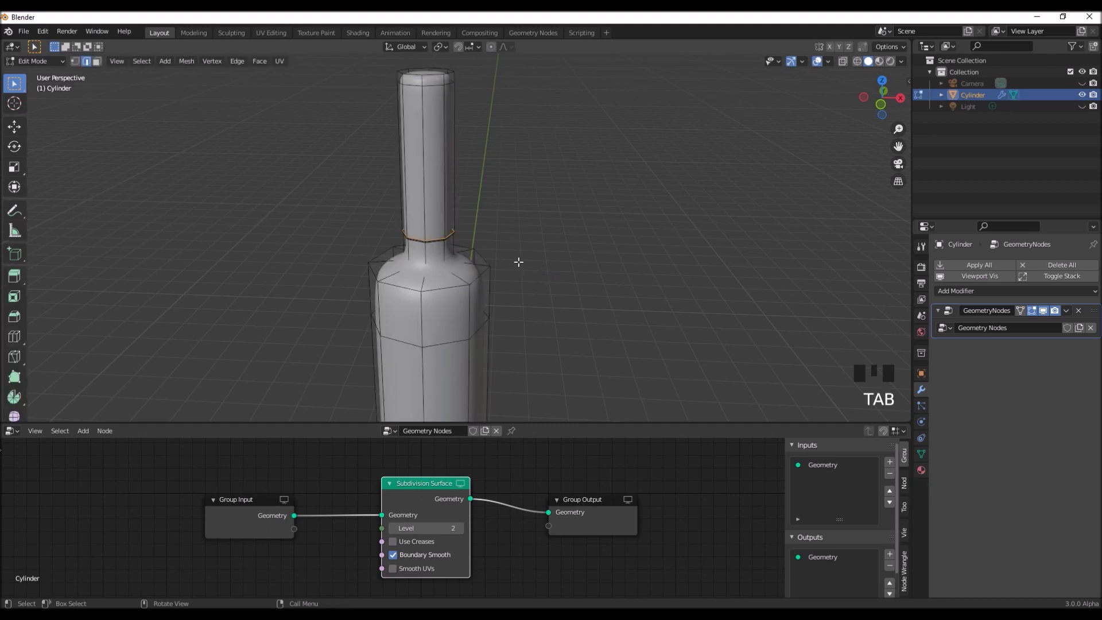
key("KP_1")
middle_click_drag(545, 193, 511, 167, "shift")
scroll(502, 152, "up", 1)
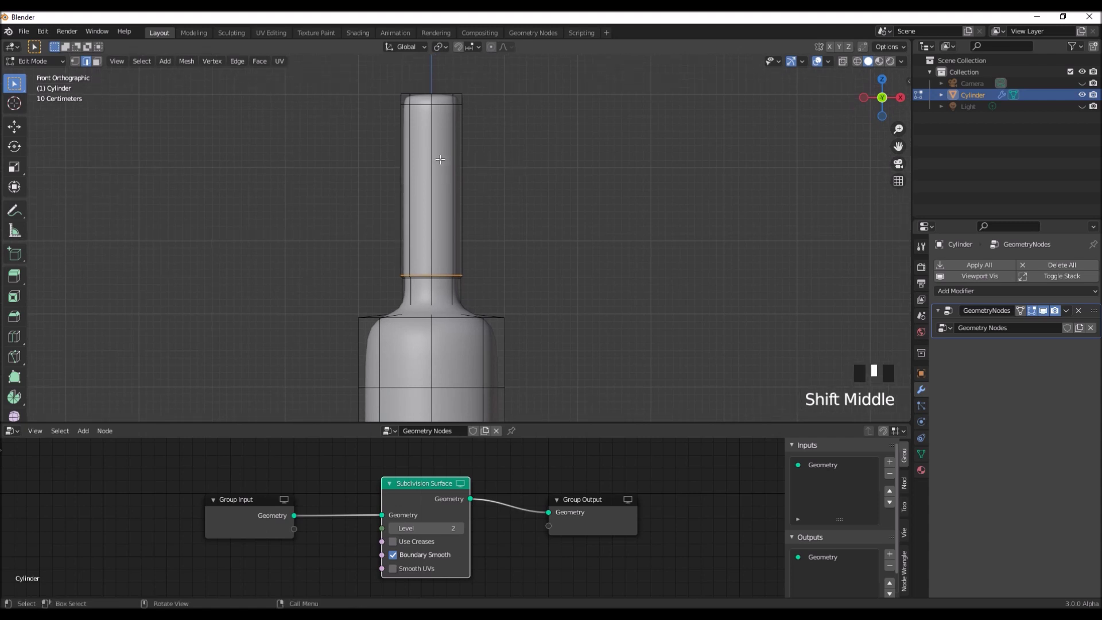
key("ctrl+r")
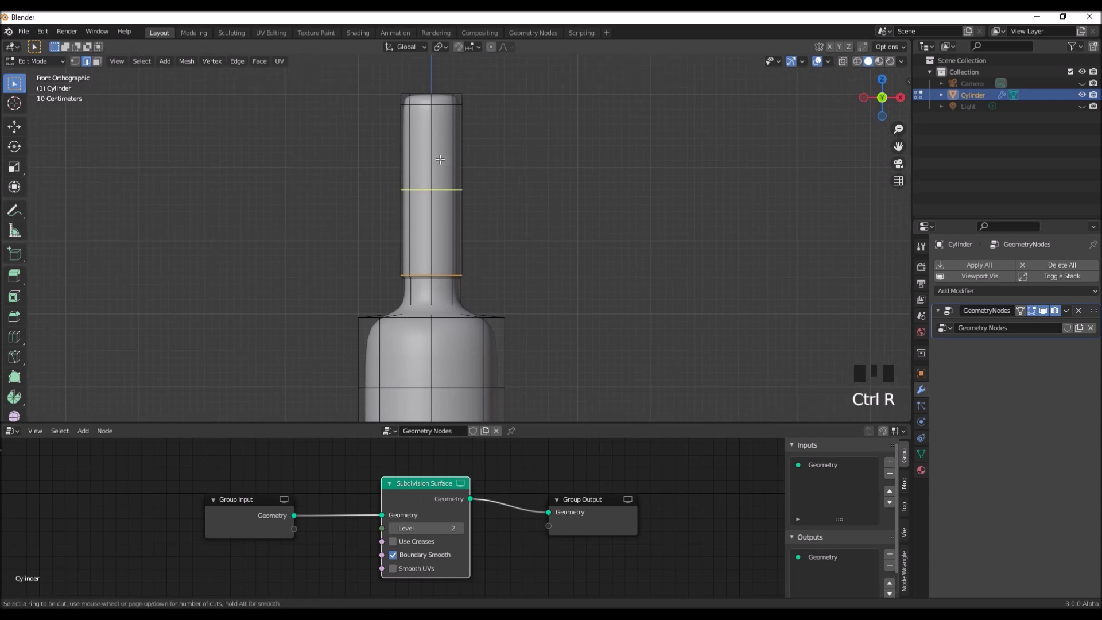
left_click(436, 190)
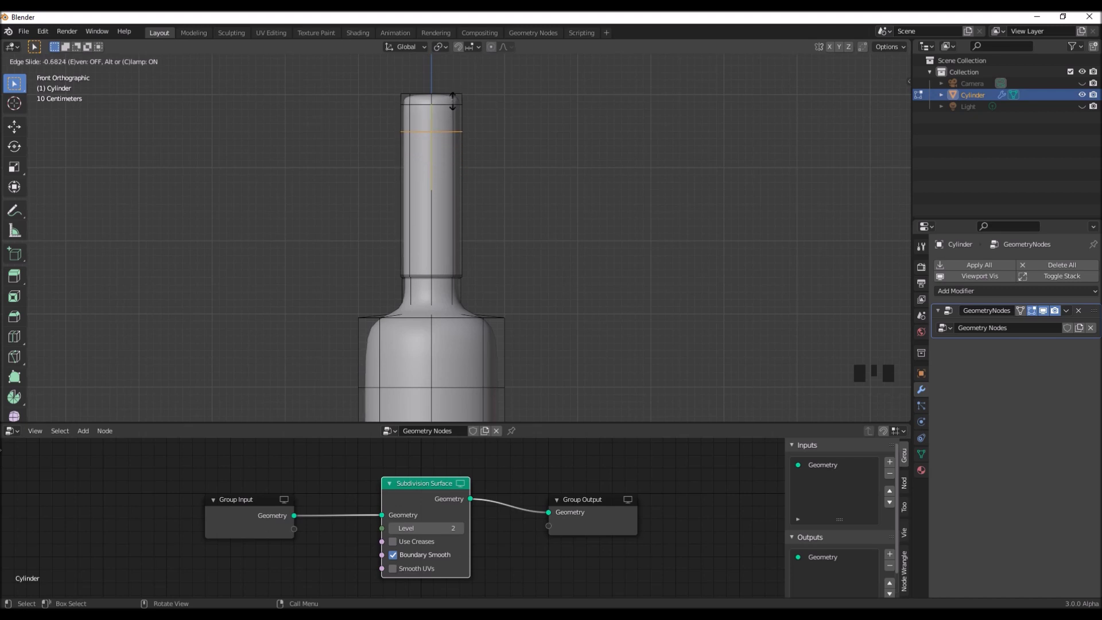
left_click(453, 101)
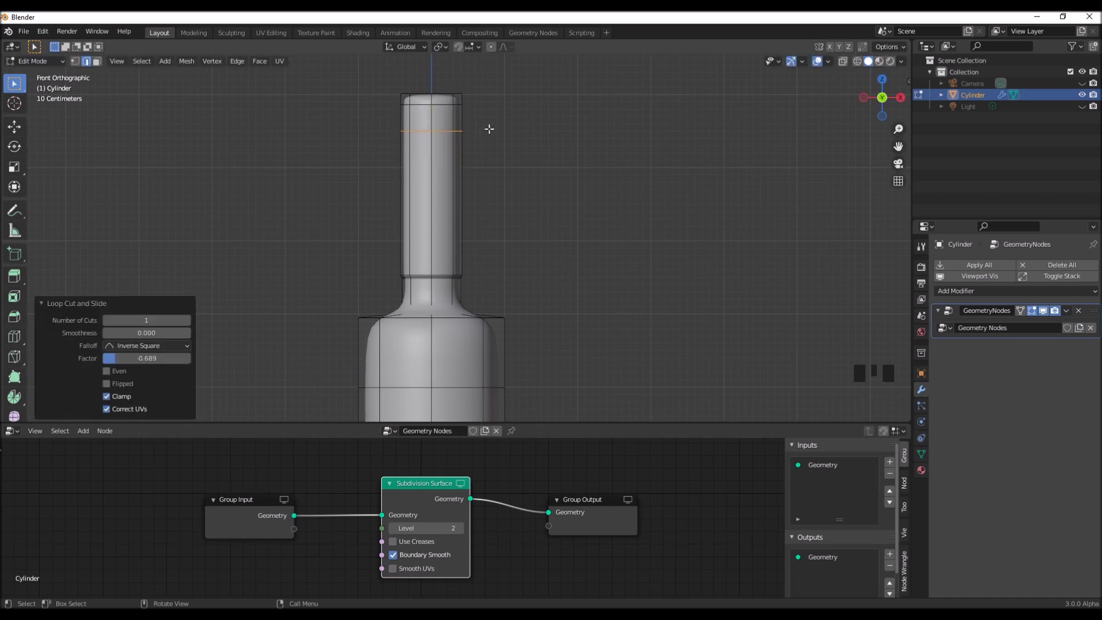
Select the band of faces just below the bottle's mouth with X-ray on and extrude it along normals by 0.1 m
key("alt+z")
left_click_drag(370, 146, 512, 103)
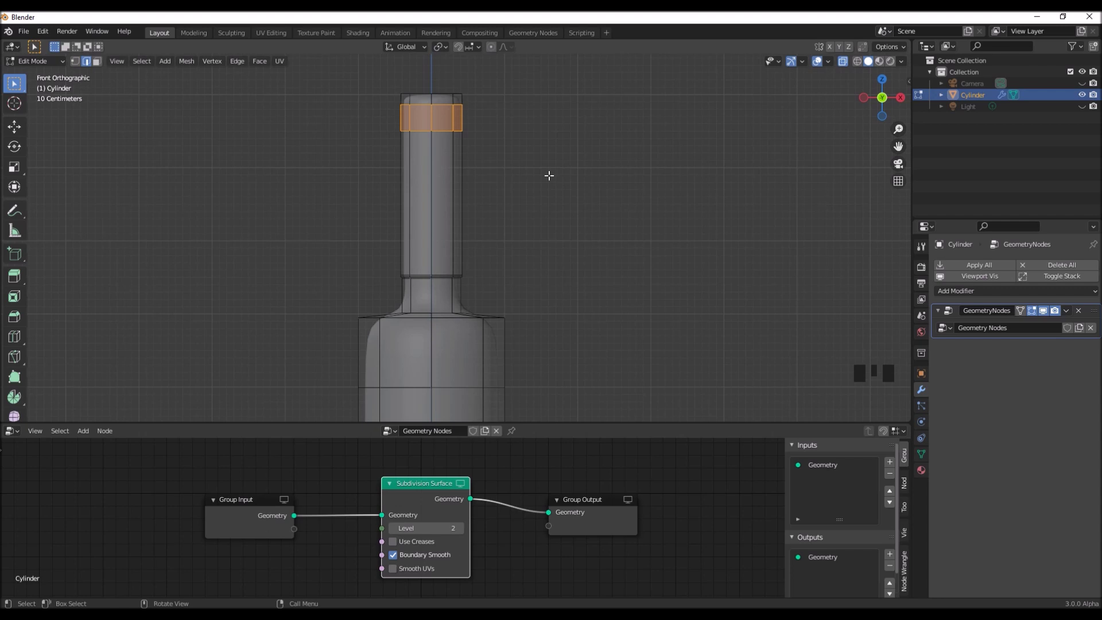
key("3")
middle_click_drag(521, 167, 479, 250)
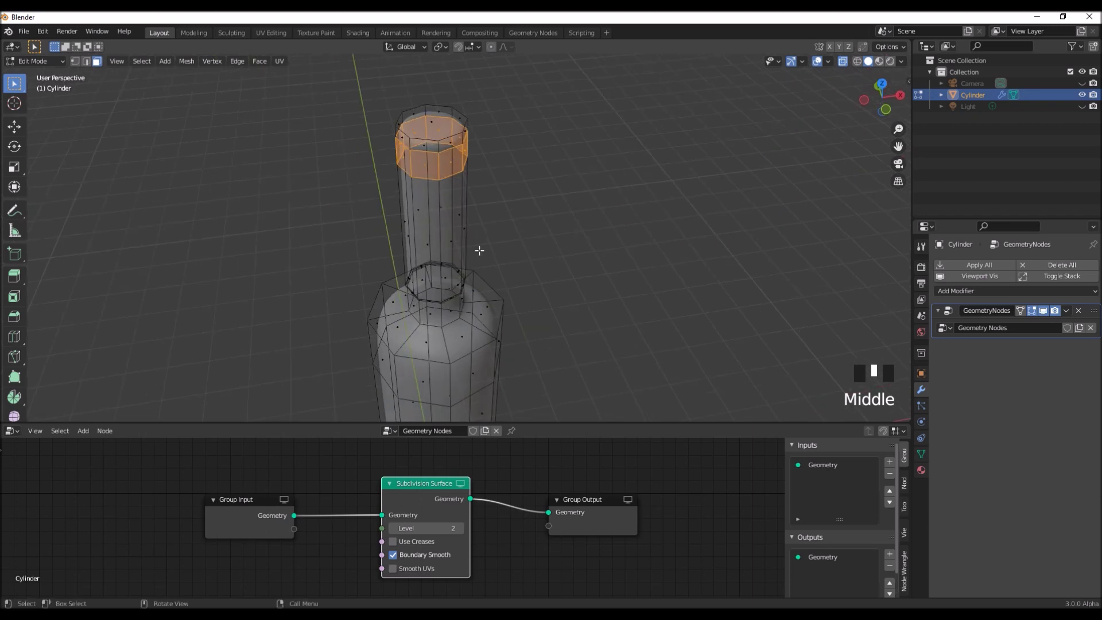
key("KP_1")
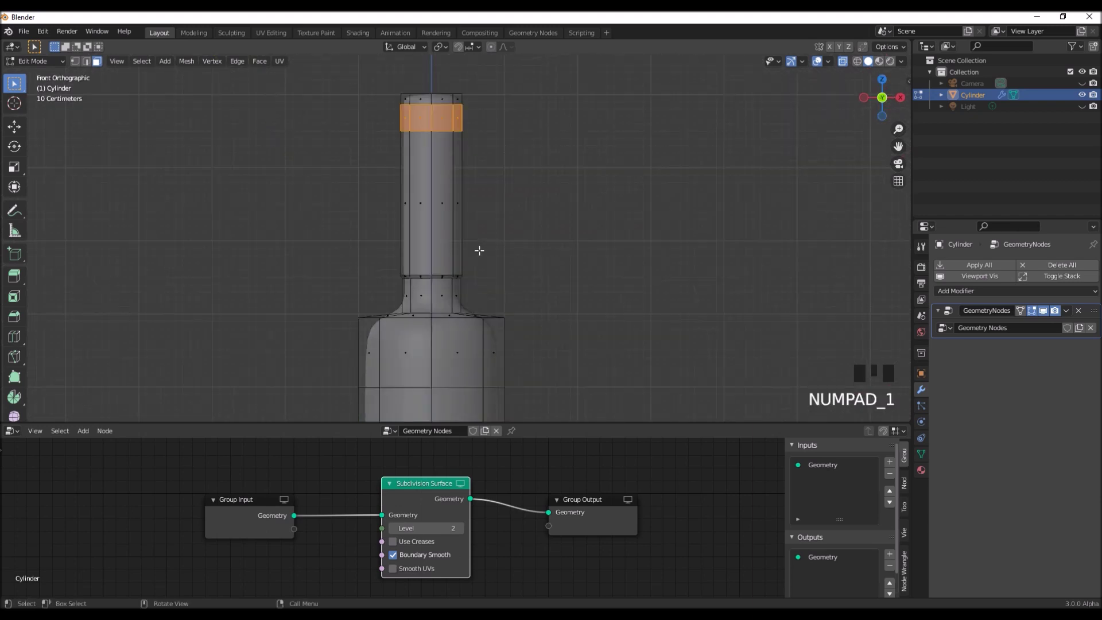
key("alt+e")
left_click(505, 213)
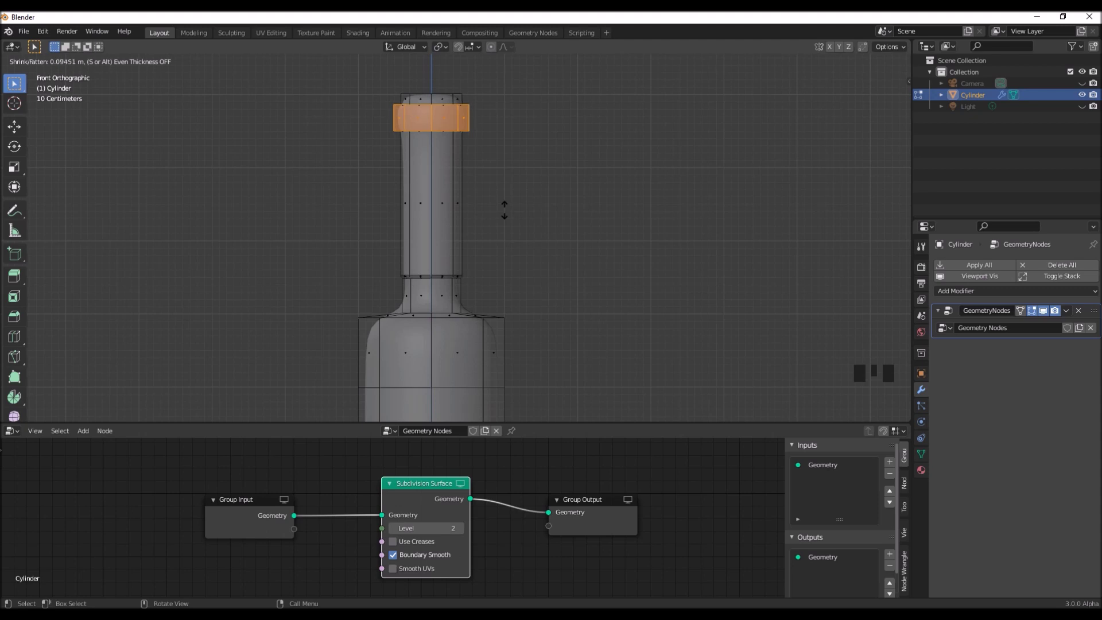
type(".1")
key("Return")
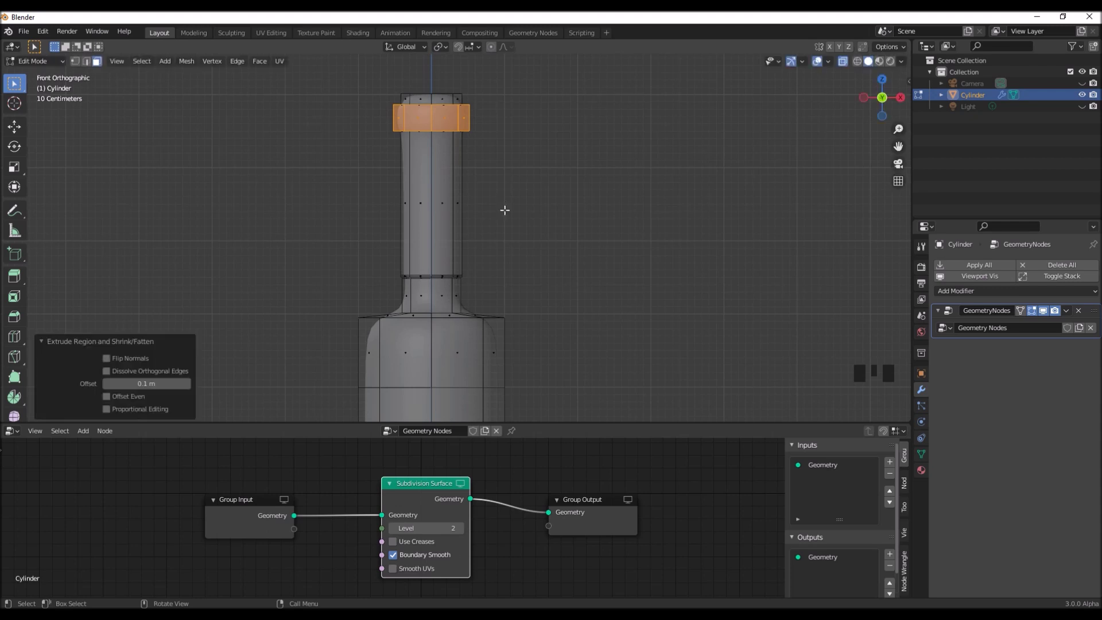
Examine the bottle's overall shape in Object Mode with X-ray off, ending in the front view
middle_click_drag(497, 175, 505, 224)
key("Tab")
scroll(457, 132, "up", 2)
middle_click_drag(456, 132, 433, 175)
scroll(449, 221, "down", 5)
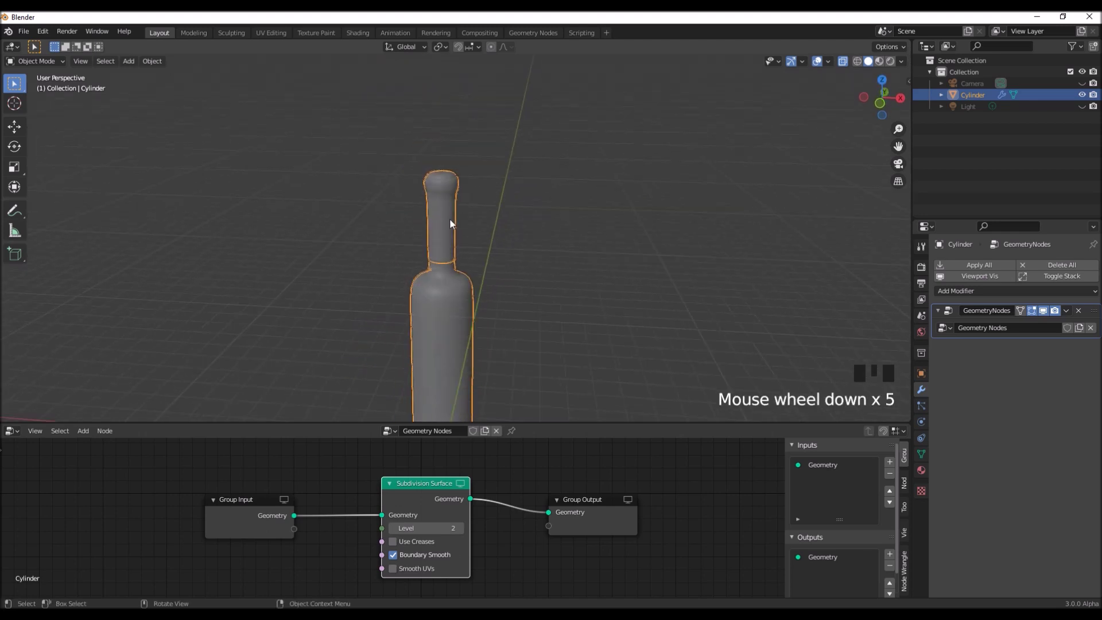
key("alt+z")
middle_click_drag(501, 304, 465, 254, "shift")
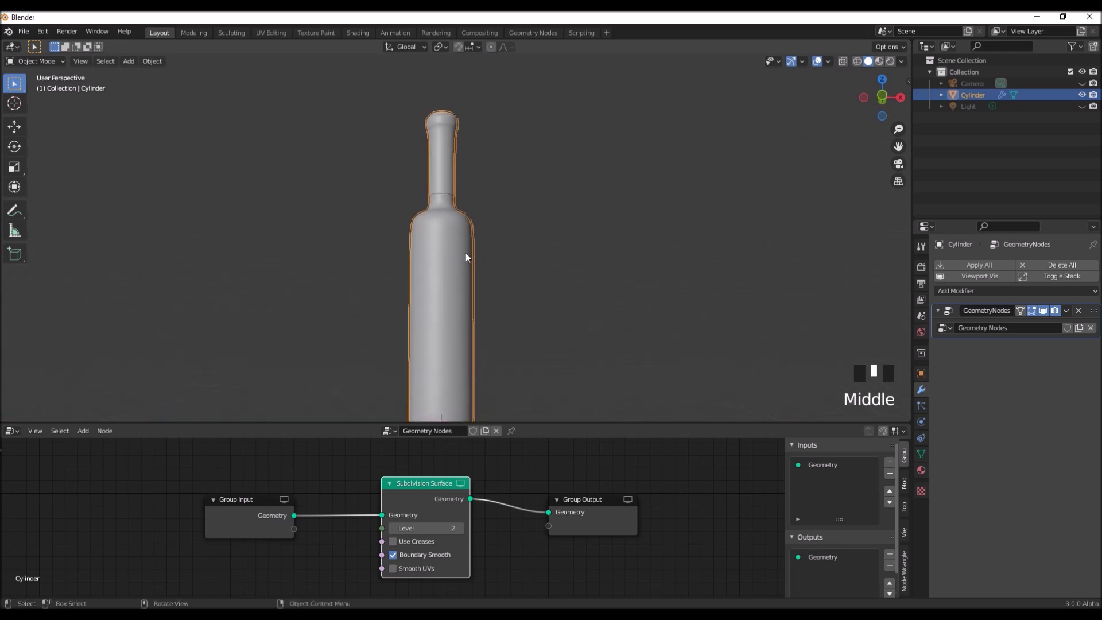
scroll(440, 319, "down", 2)
middle_click_drag(440, 319, 491, 269)
scroll(489, 303, "up", 1)
scroll(477, 299, "up", 1)
key("KP_1")
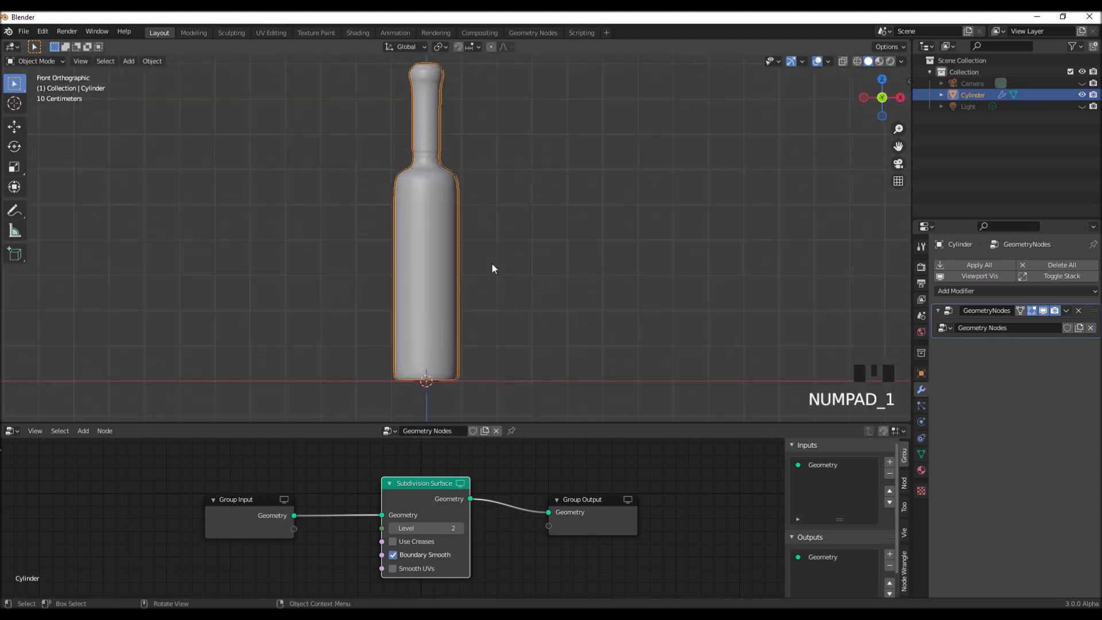
Switch the viewport to Material Preview and add a material to the bottle
left_click(878, 61)
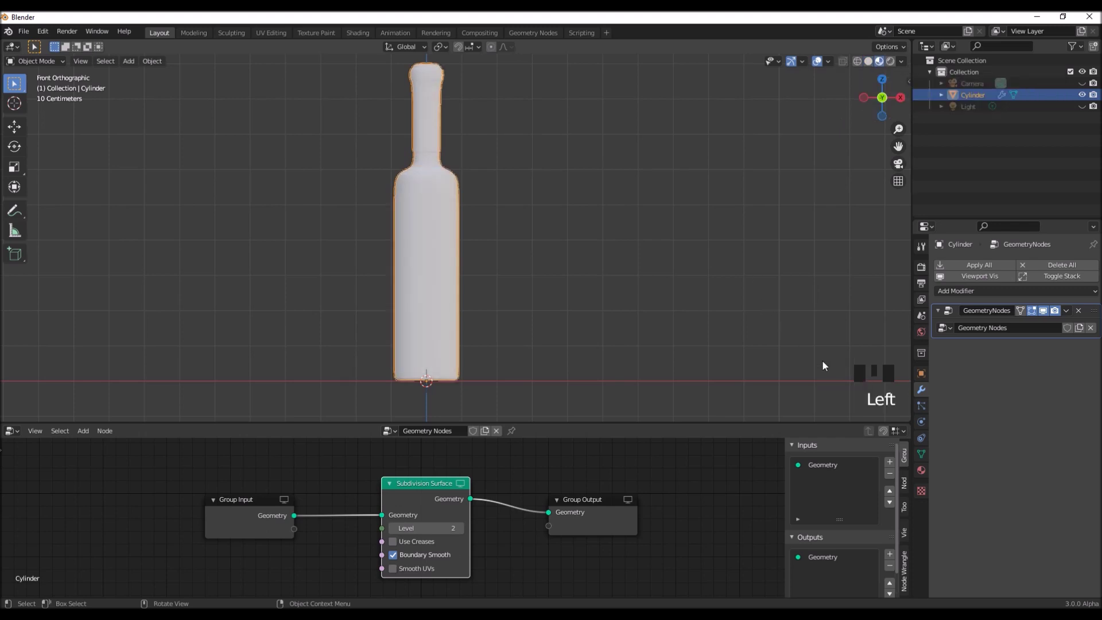
left_click(920, 469)
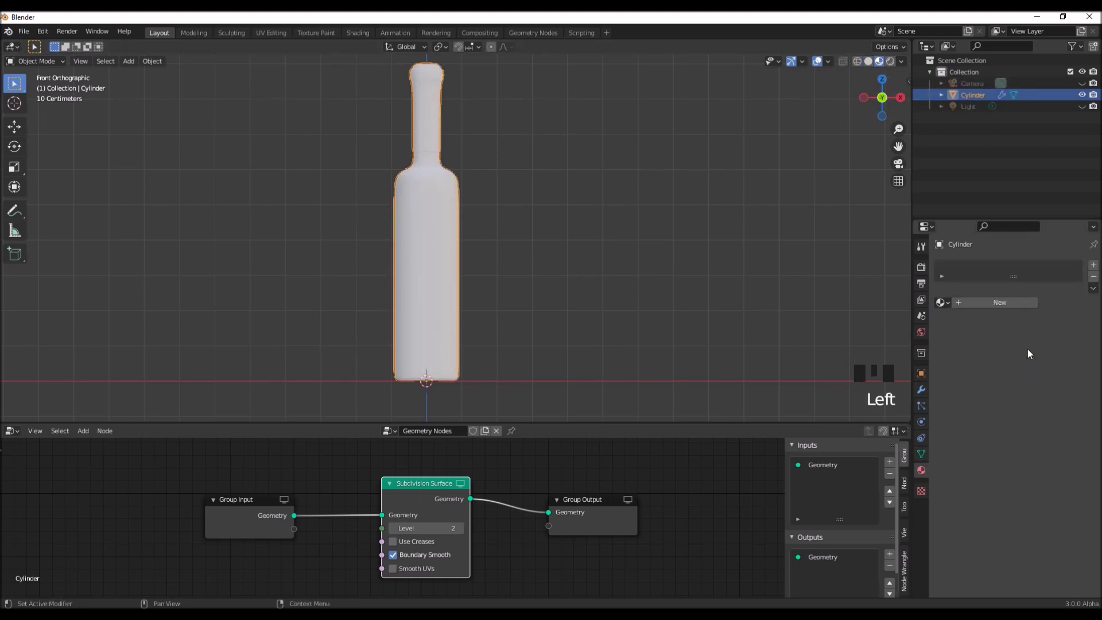
left_click(953, 302)
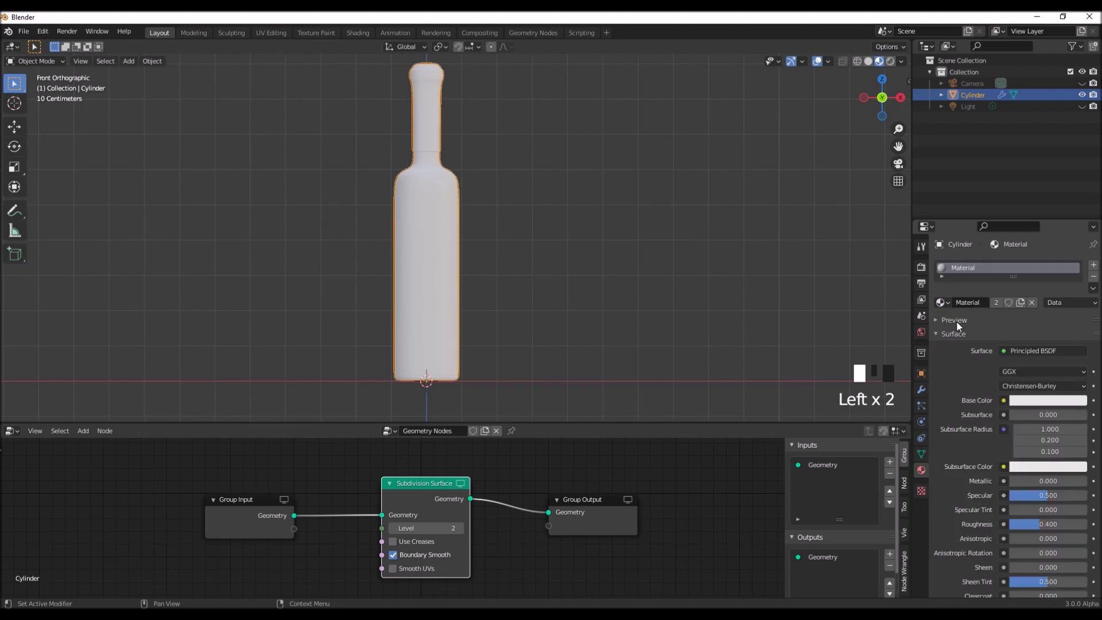
Set the material's base color to 0.01 for red, green and blue, and its roughness to 0
left_click(1023, 401)
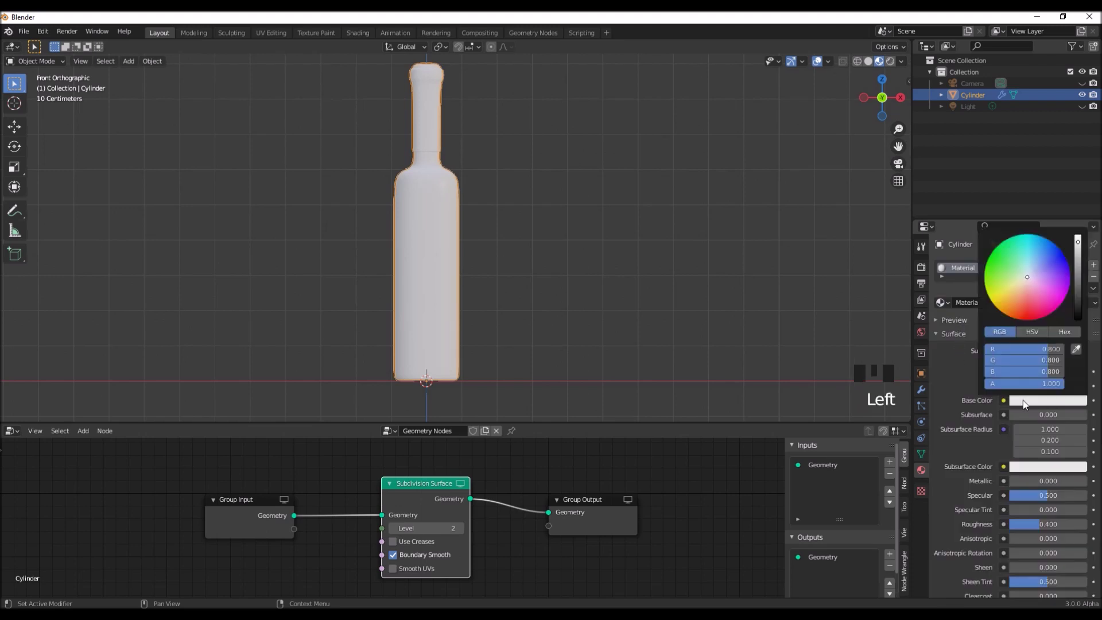
left_click_drag(1039, 372, 1039, 348)
type(".0")
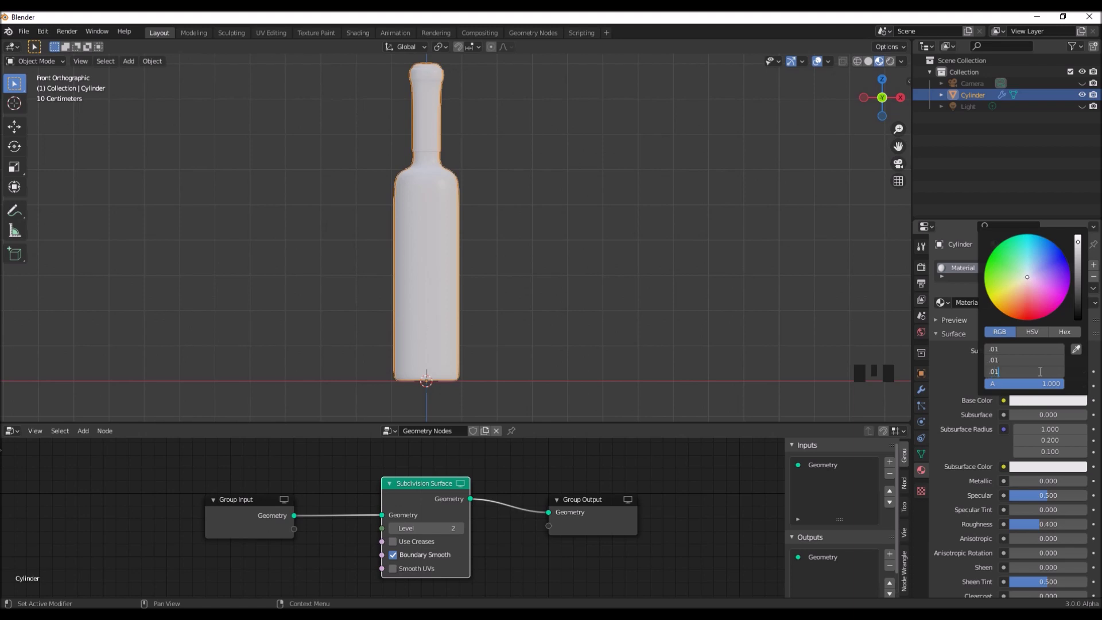
type("1")
key("Return")
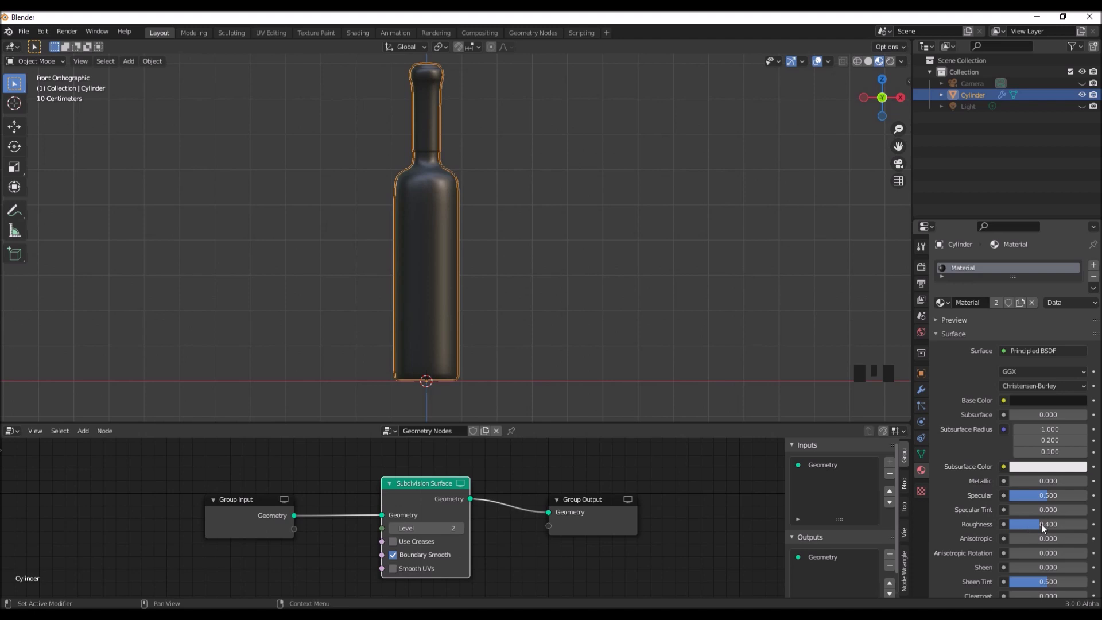
left_click_drag(1049, 522, 1010, 522)
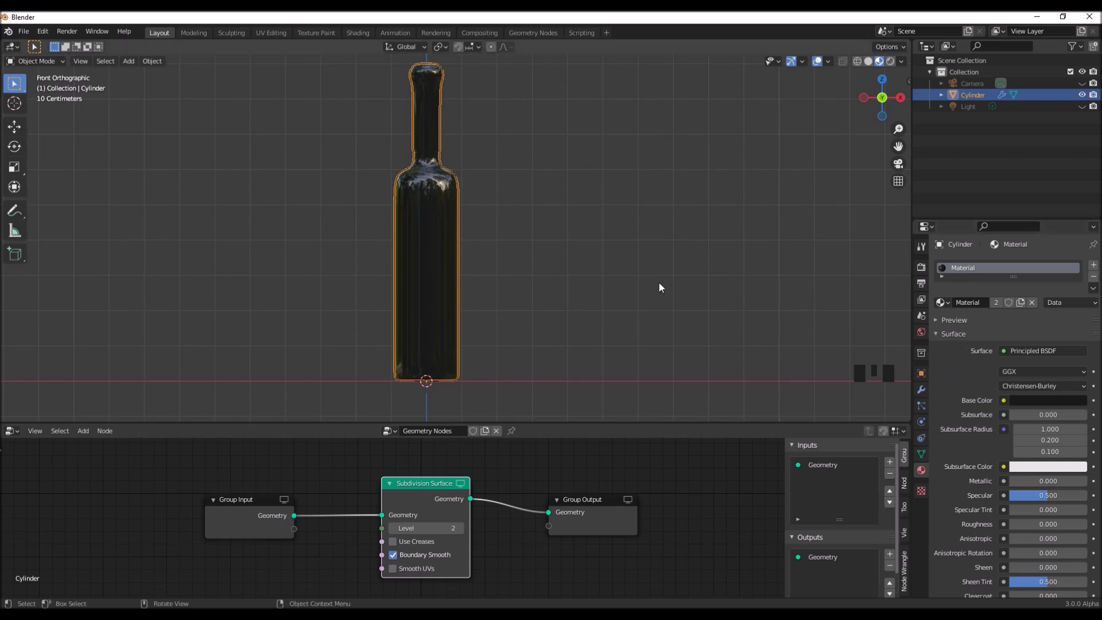
Select the faces at the bottle's mouth in Edit Mode with X-ray on and grow the selection down over the neck sleeve
key("Tab")
middle_click_drag(619, 231, 635, 290, "shift")
key("alt+z")
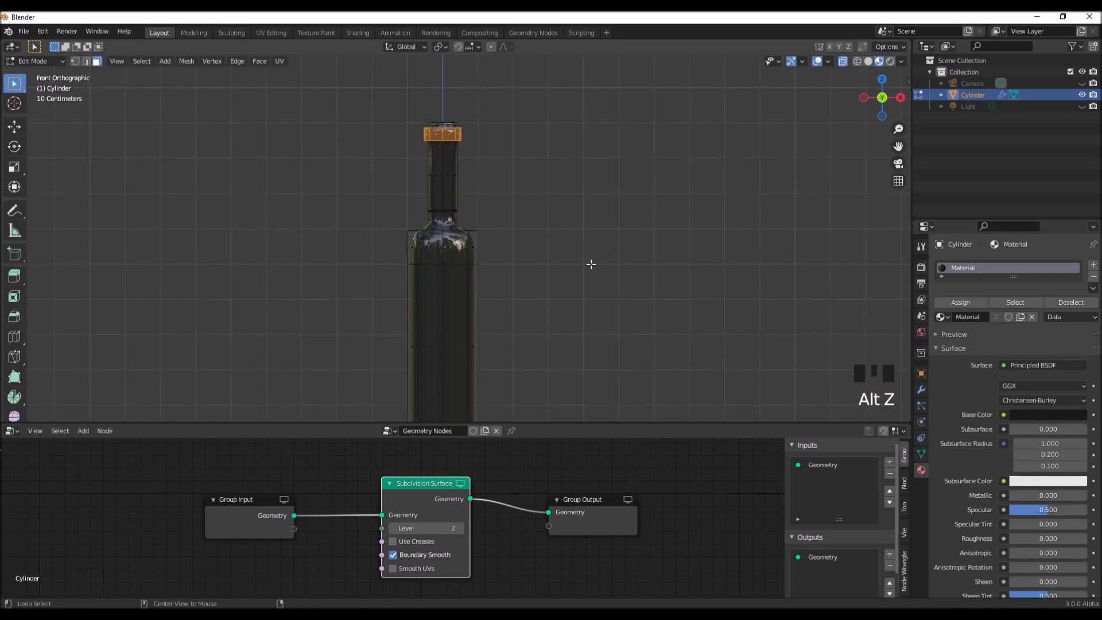
left_click_drag(405, 107, 488, 155)
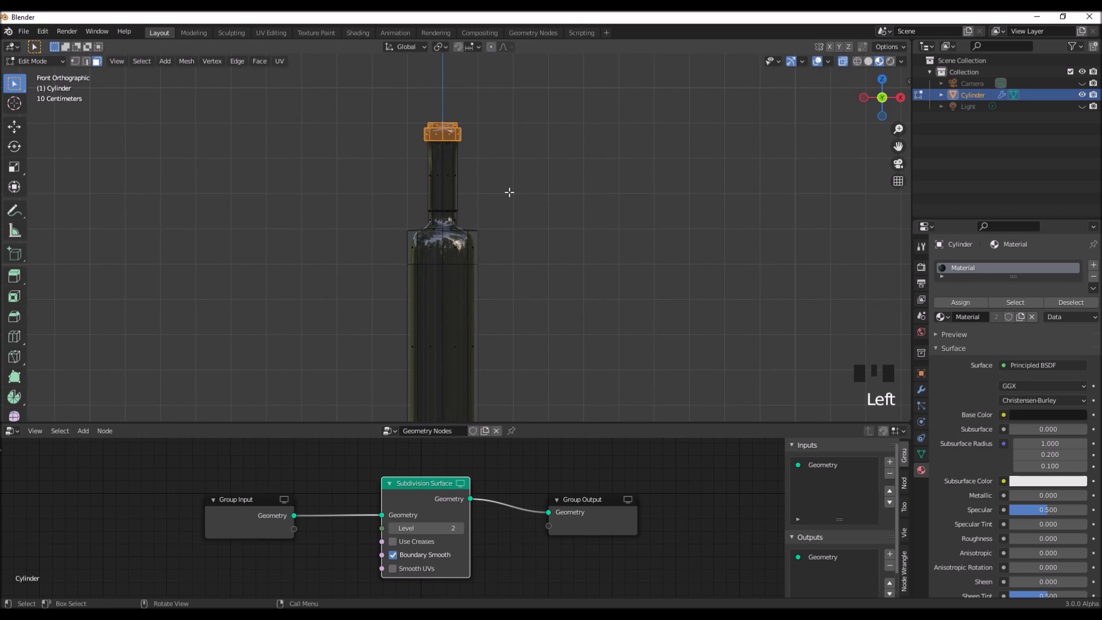
key("ctrl+KP_Add")
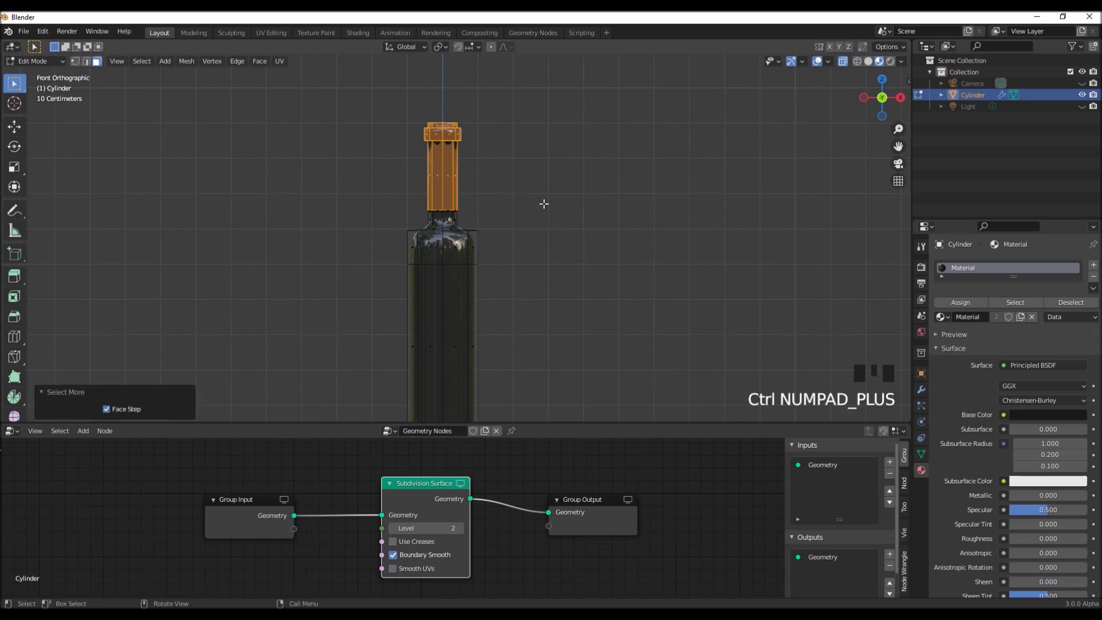
Switch the viewport back to Solid shading and turn off X-ray with the lower edge of the neck sleeve in close view
left_click(867, 61)
scroll(511, 258, "up", 4)
mouse_move(516, 241)
middle_mouse_down()
mouse_move(504, 234)
mouse_move(522, 262)
middle_mouse_up()
scroll(504, 236, "up", 2)
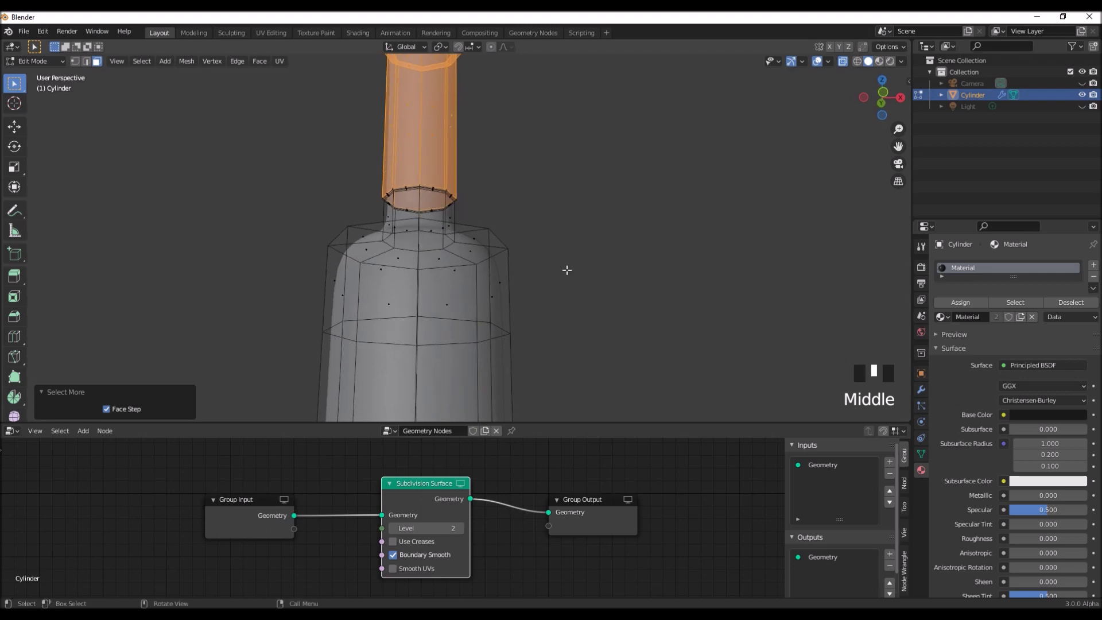
key("alt+z")
scroll(531, 267, "up", 1)
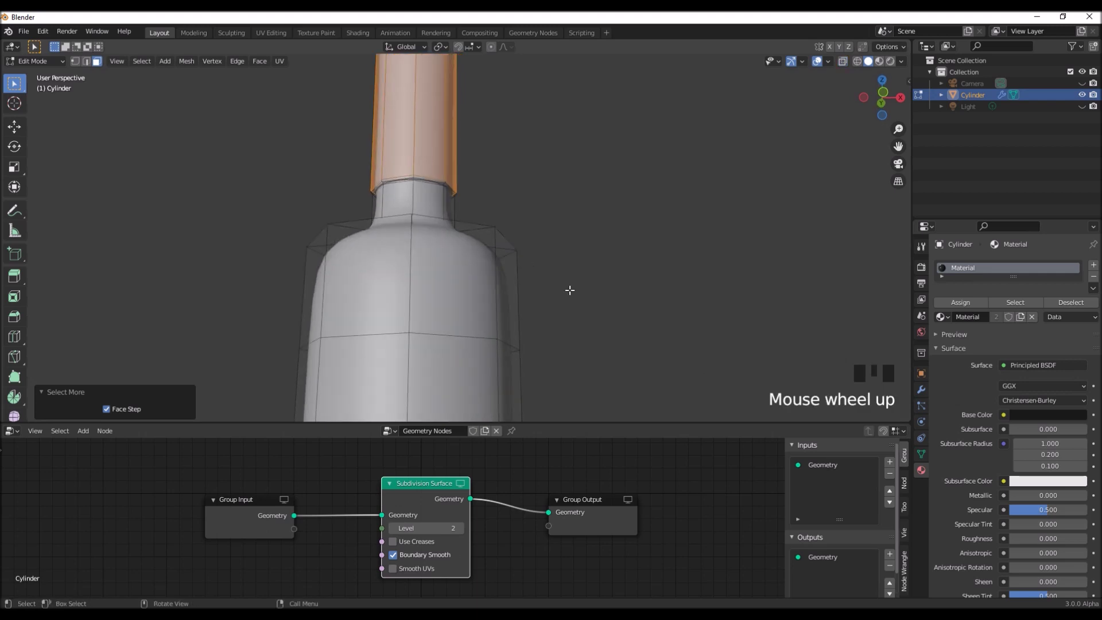
Grow the face selection two more times to include the lower rim of the neck sleeve and check its extent
key("ctrl+KP_Add")
middle_click_drag(499, 229, 477, 189)
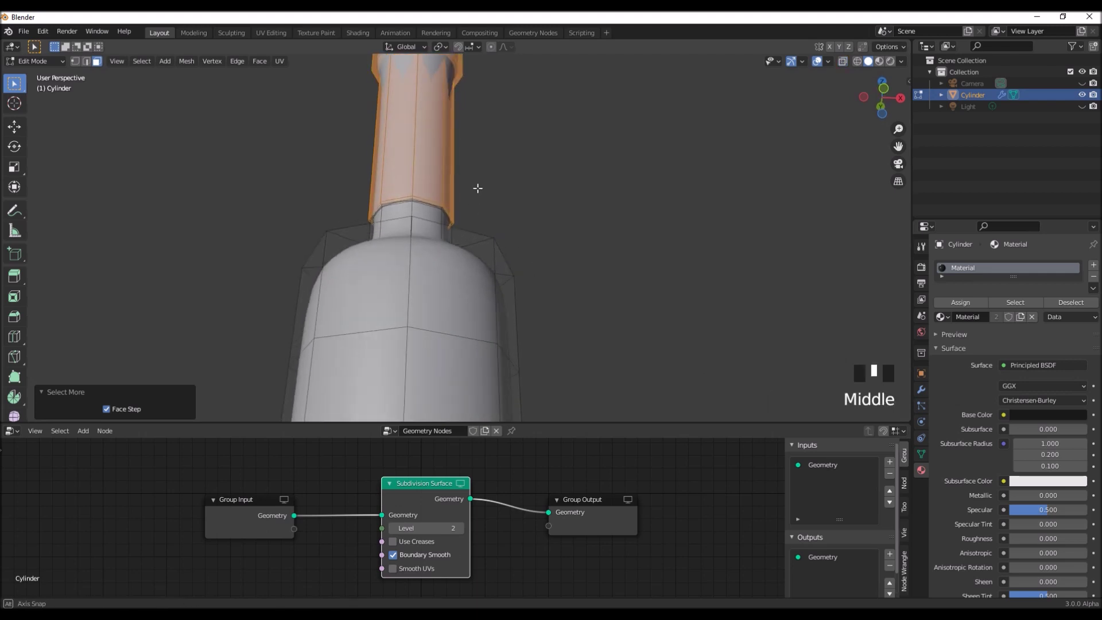
scroll(477, 188, "up", 6)
middle_click_drag(350, 192, 348, 222)
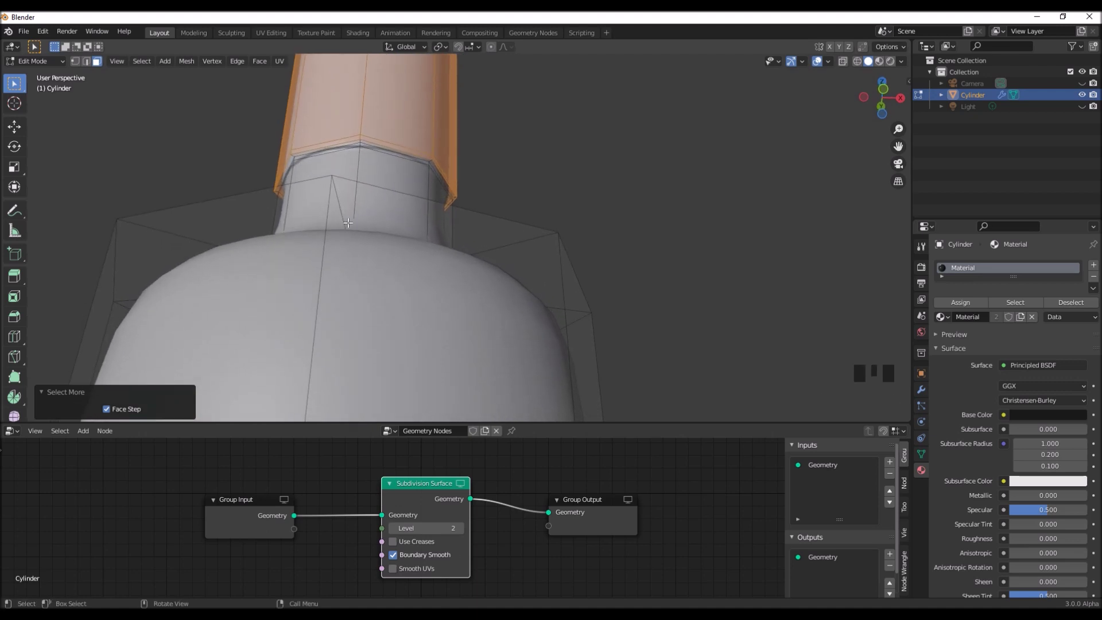
key("ctrl+KP_Add")
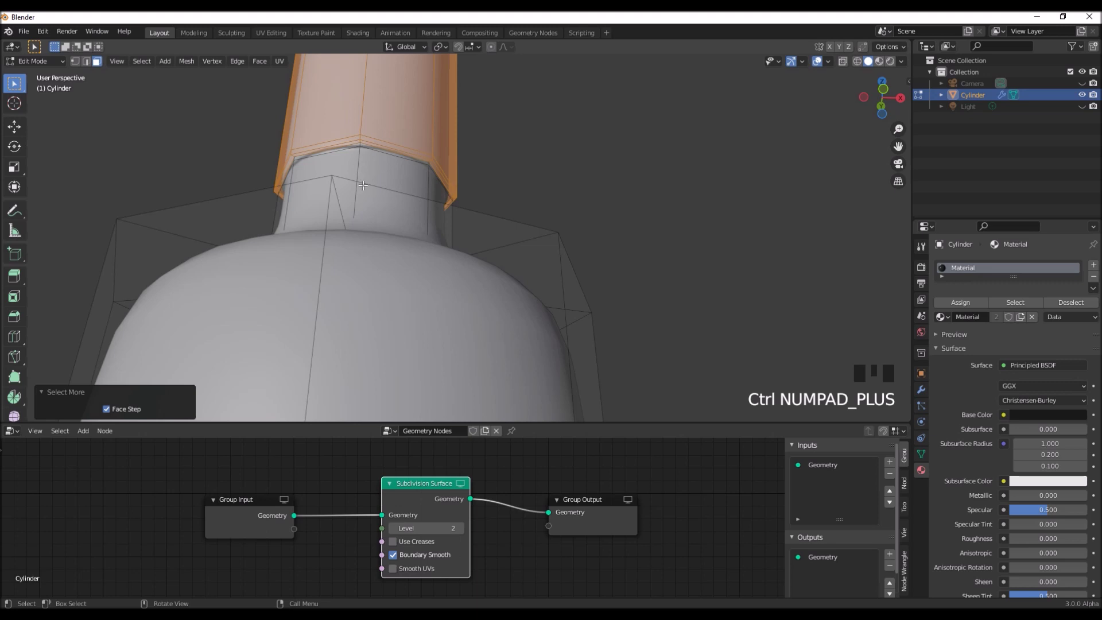
middle_click_drag(382, 134, 376, 202)
middle_click_drag(260, 95, 402, 143)
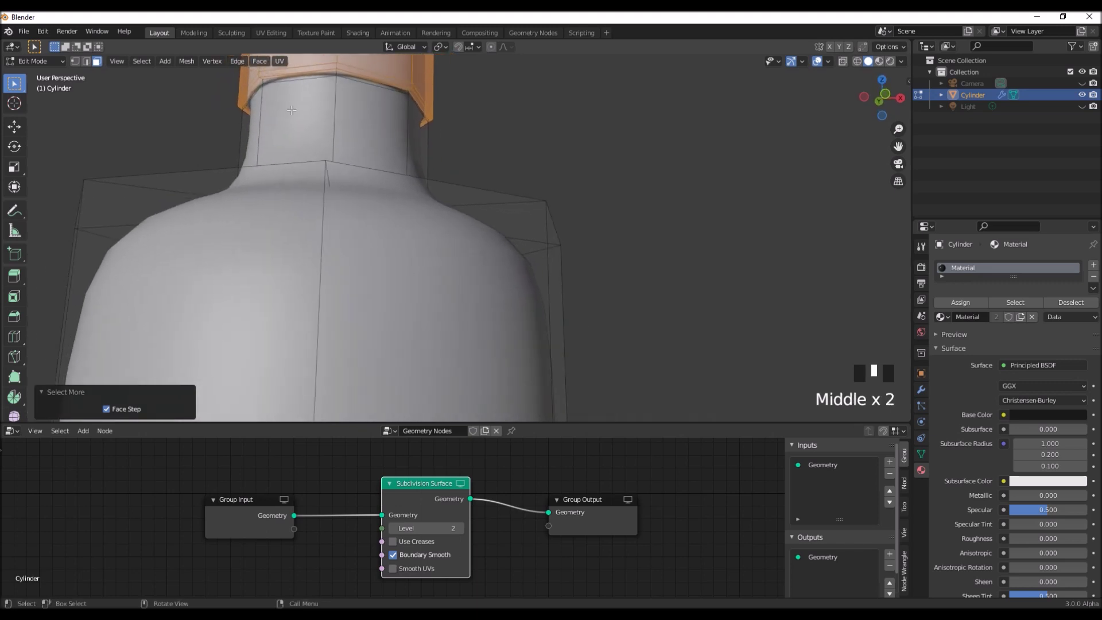
scroll(501, 173, "down", 9)
middle_click_drag(500, 185, 500, 203)
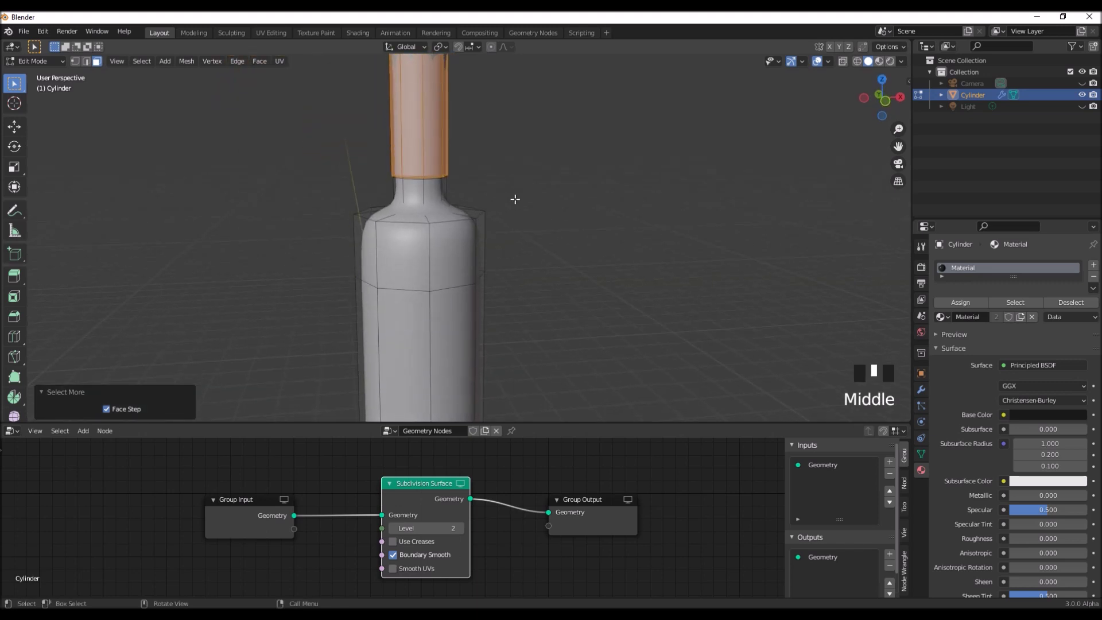
middle_click_drag(592, 272, 545, 316)
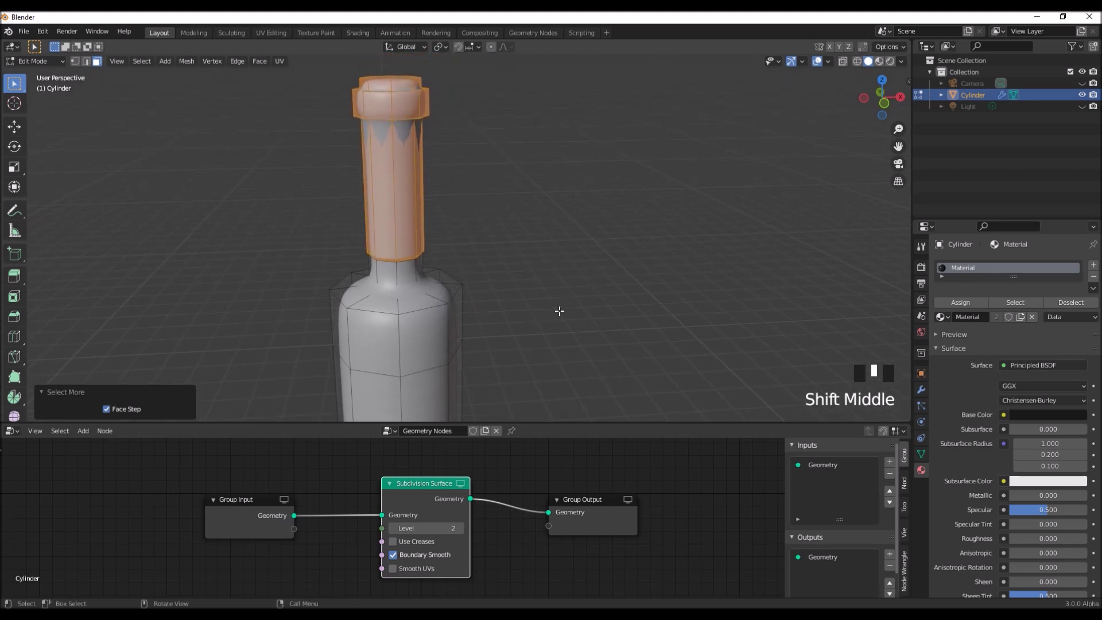
Add a second material to the bottle, assign it to the selected neck sleeve, and set its base color to 0.01 for red, green and blue
left_click(1092, 265)
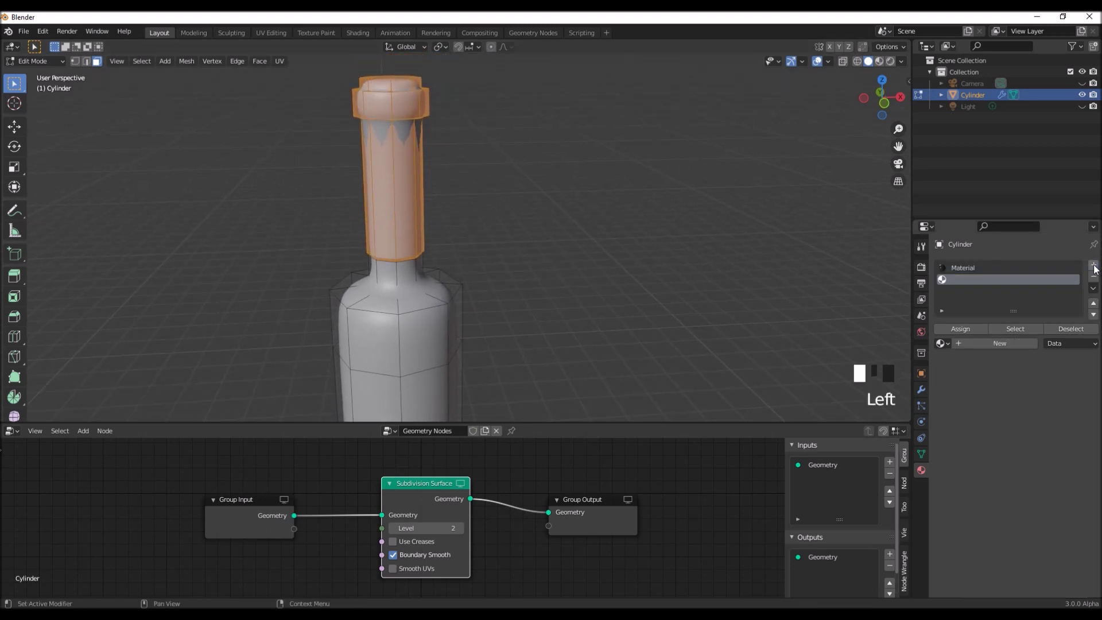
left_click(995, 344)
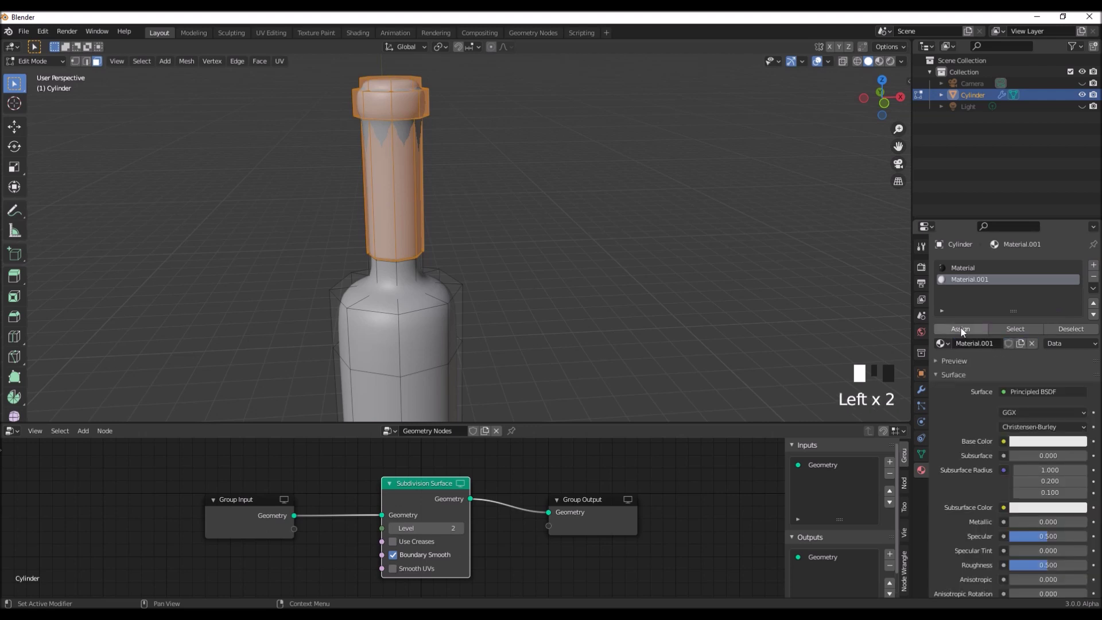
left_click(1032, 441)
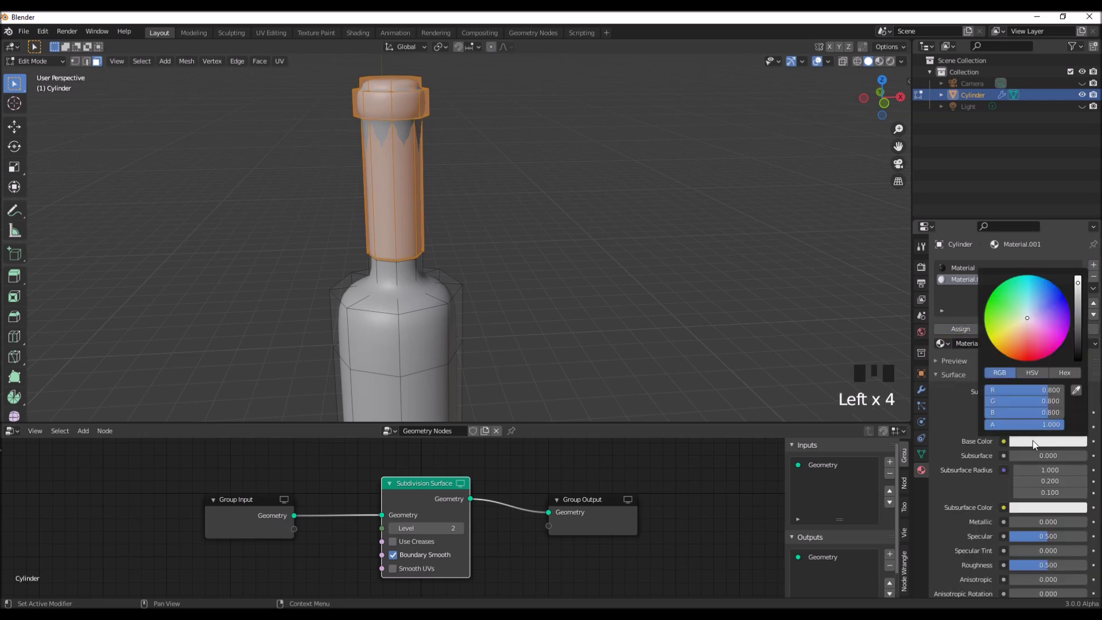
left_click_drag(1034, 390, 1034, 412)
type(".01")
key("Return")
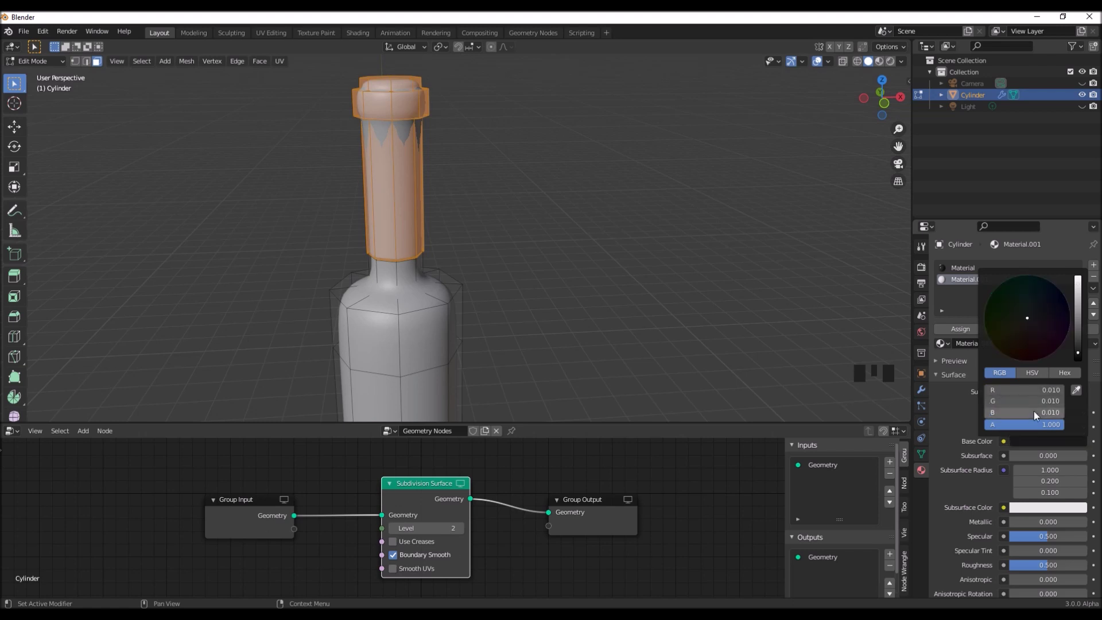
Preview the materials in the viewport and set the sleeve material's metallic to 0.4 and roughness to 0.65
left_click(879, 61)
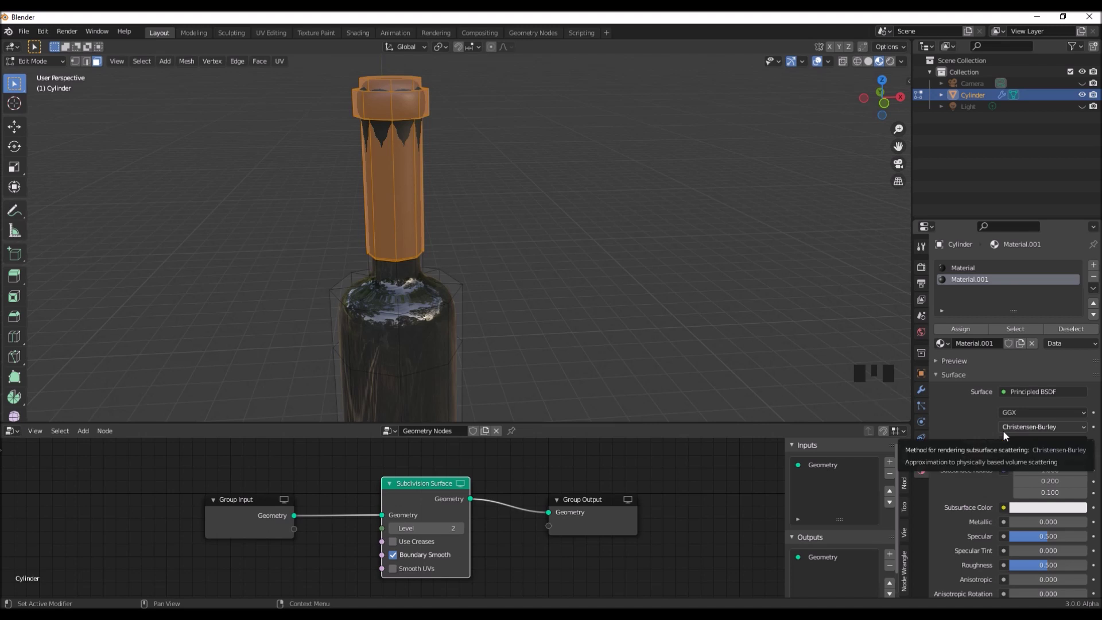
left_click_drag(1027, 523, 1059, 523)
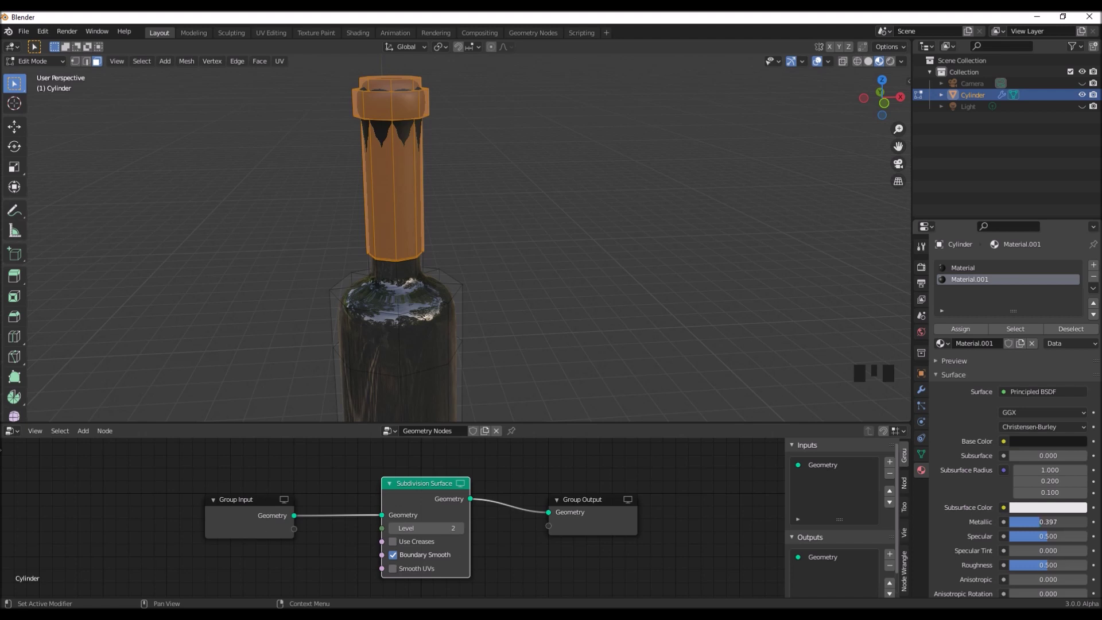
left_click_drag(1039, 523, 1040, 523)
left_click(1056, 565)
type(".65")
key("Return")
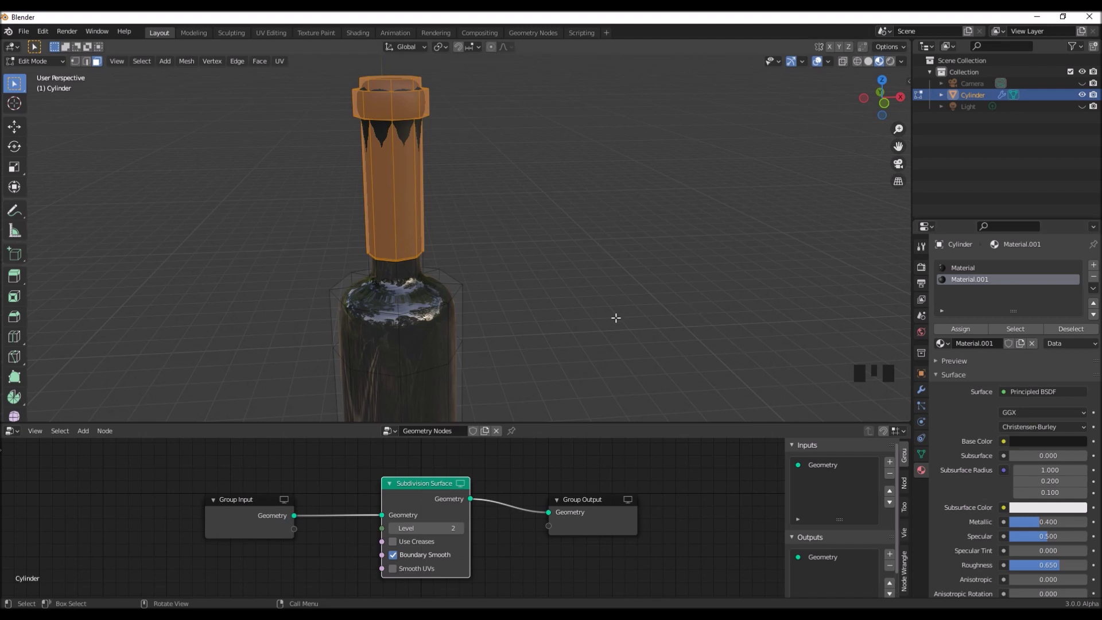
Select the two front faces of the bottle's body in front view as the label area
scroll(600, 295, "down", 2)
middle_click_drag(600, 295, 601, 298, "shift")
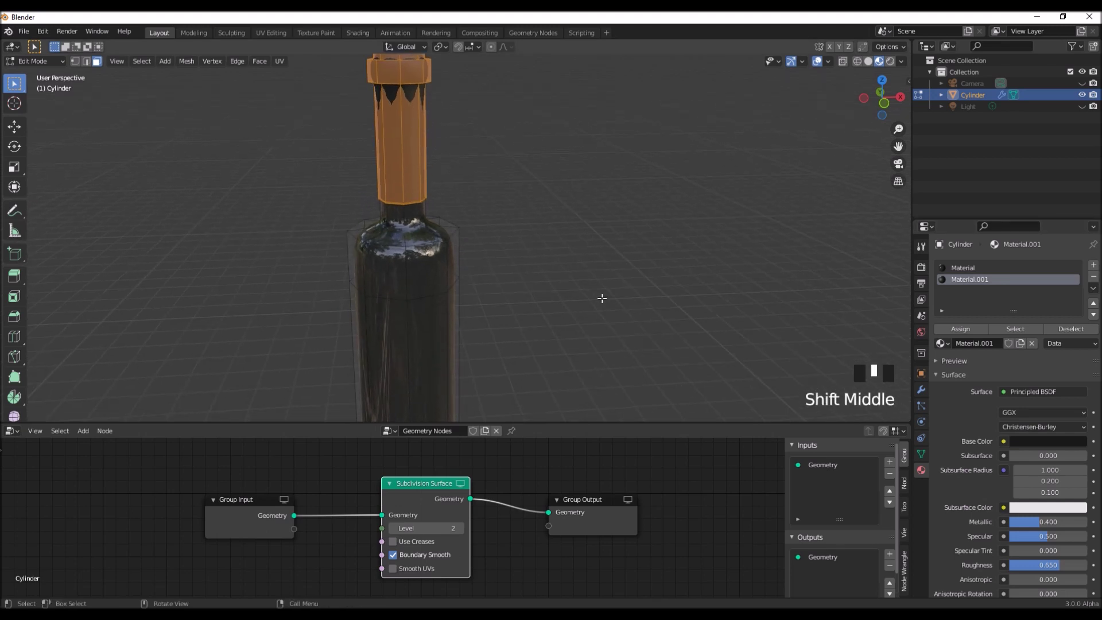
key("KP_1")
scroll(580, 321, "down", 4)
middle_click_drag(541, 367, 546, 312, "shift")
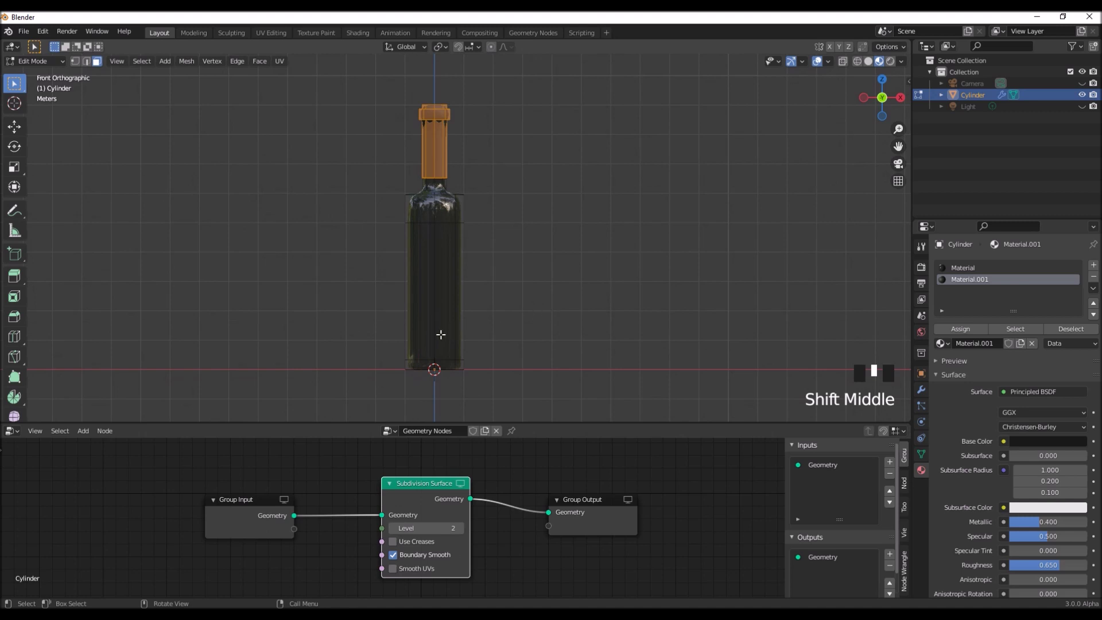
scroll(441, 334, "up", 1)
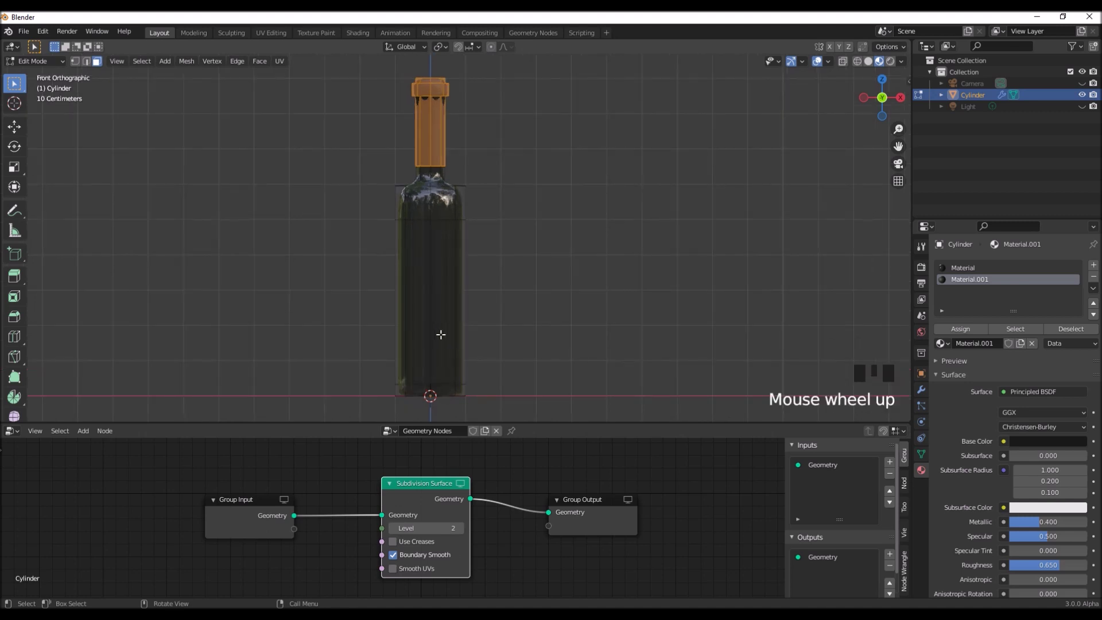
left_click(421, 275)
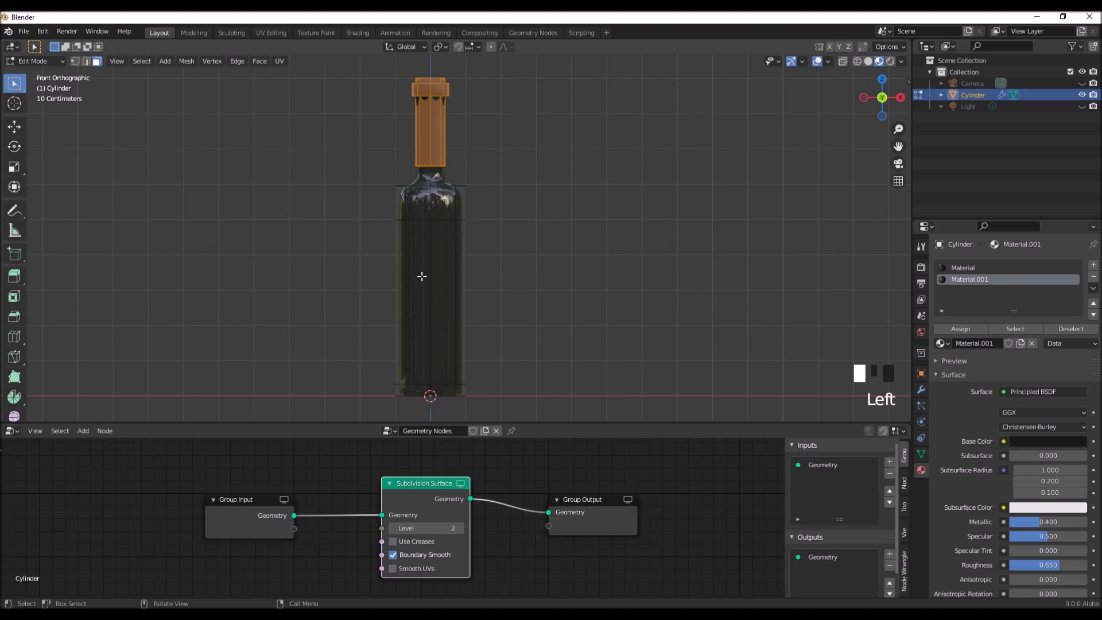
scroll(439, 308, "down", 1)
middle_click_drag(433, 312, 389, 315)
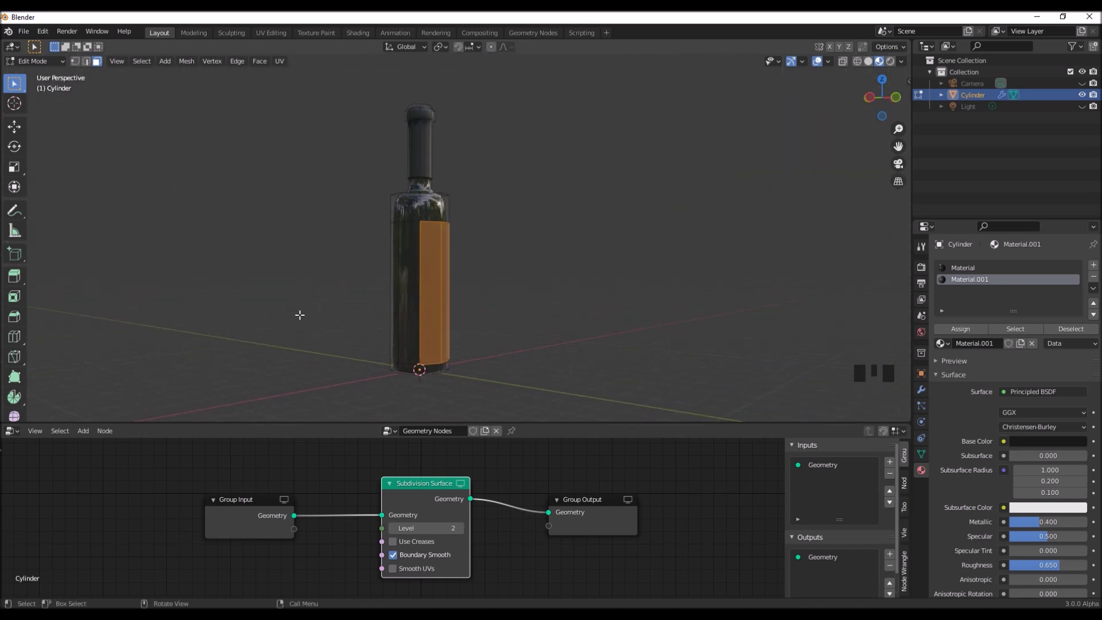
key("KP_1")
scroll(567, 310, "up", 1)
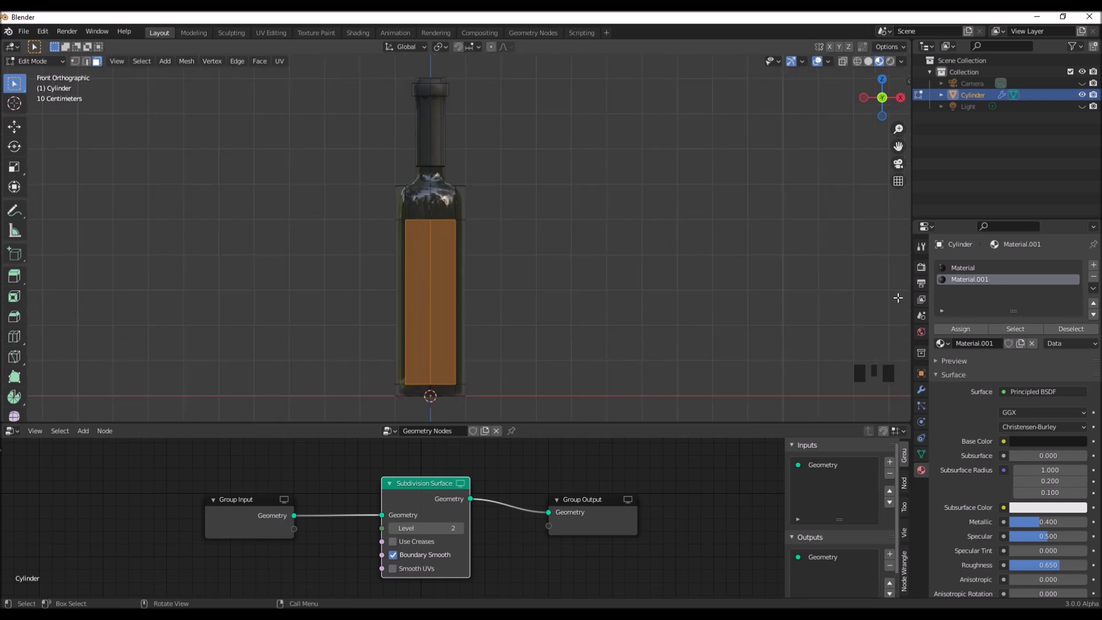
Add a third material to the bottle and assign it to the selected front faces
left_click(1094, 267)
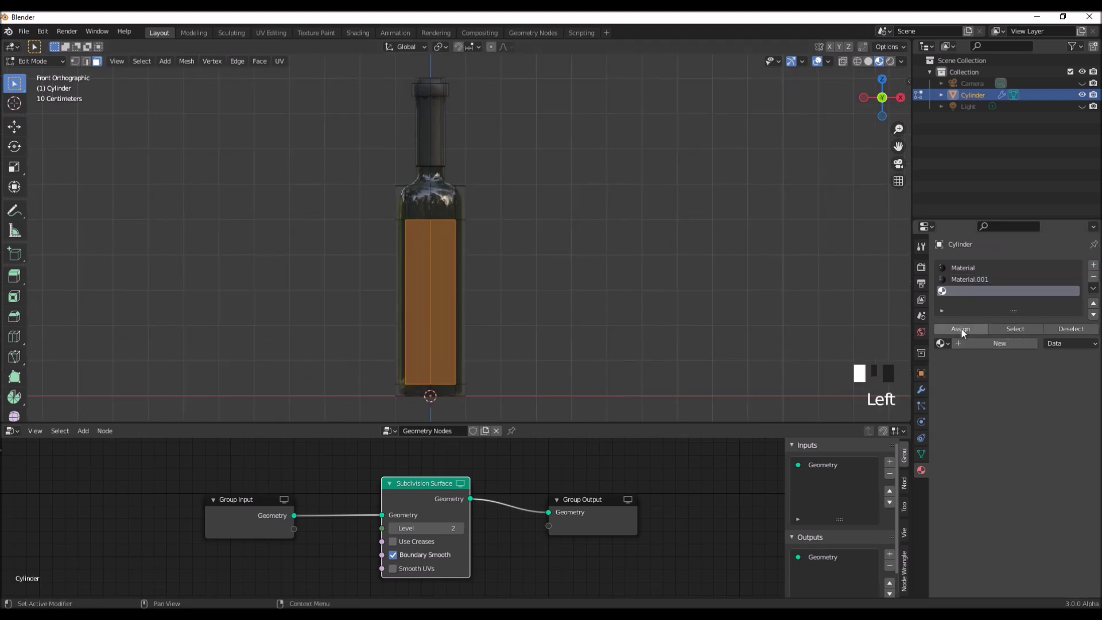
left_click(965, 342)
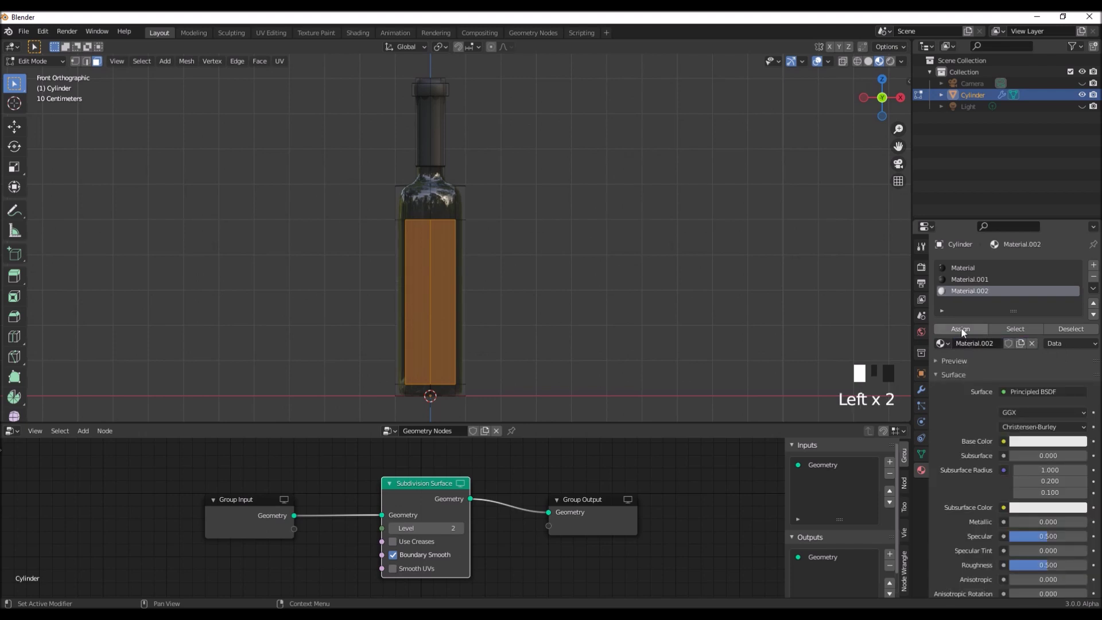
left_click(959, 328)
Show the label material's nodes in the Shader Editor in place of the geometry nodes and select the Principled BSDF node
left_click(12, 431)
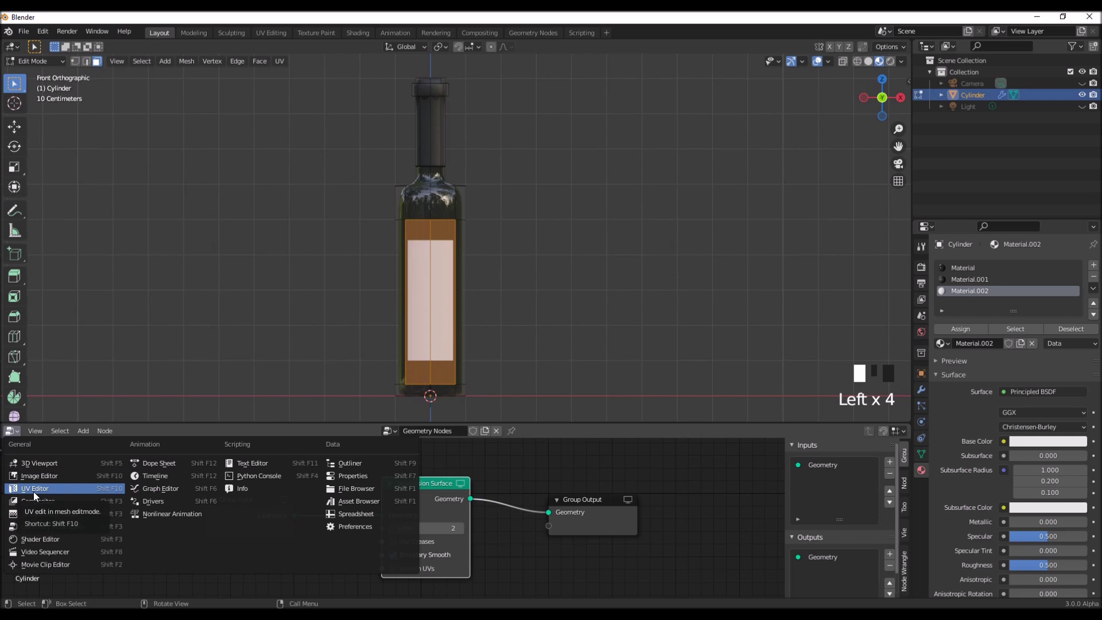
left_click(44, 538)
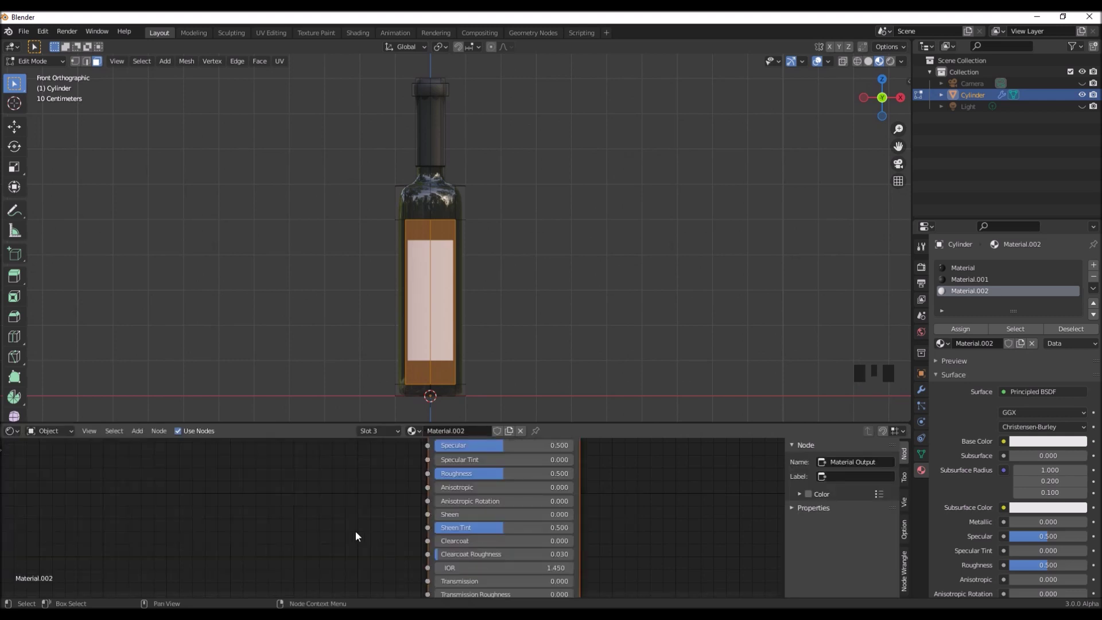
scroll(350, 519, "down", 4)
middle_click_drag(346, 502, 365, 524)
scroll(362, 513, "down", 3)
left_click(481, 462)
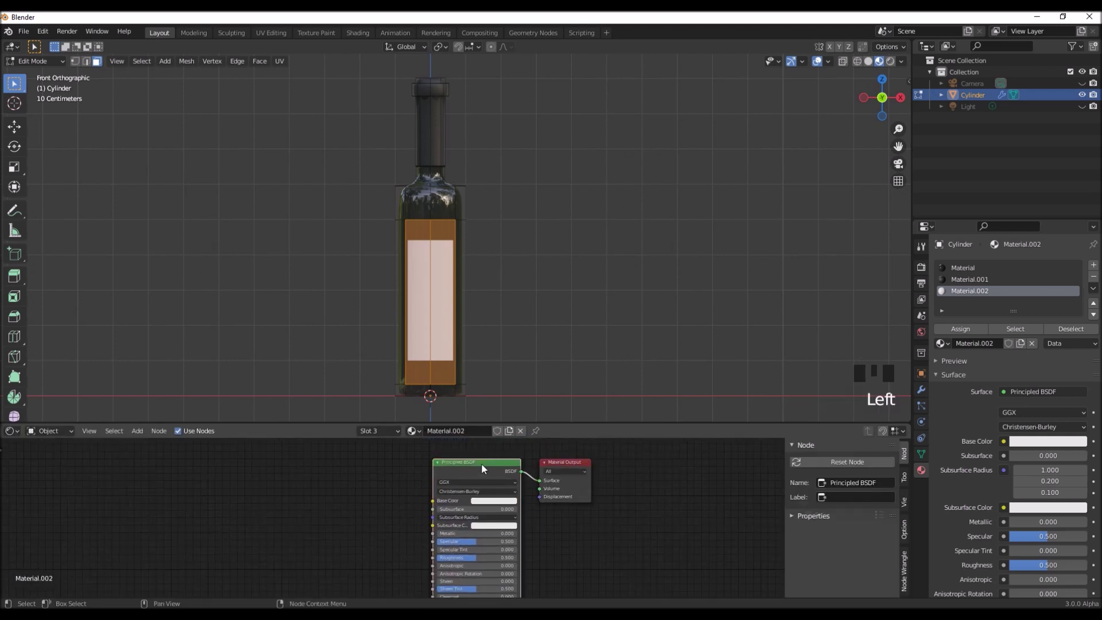
Add an Image Texture node beside the Principled BSDF and connect its Color output to Base Color
key("shift+a")
left_click(392, 477)
type("image")
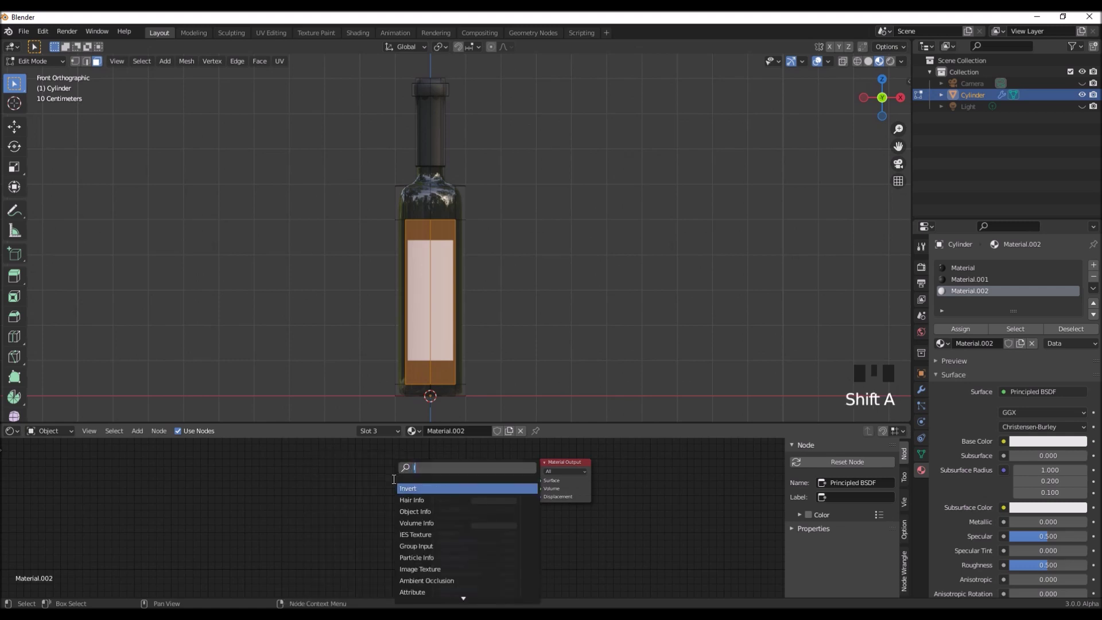
key("Return")
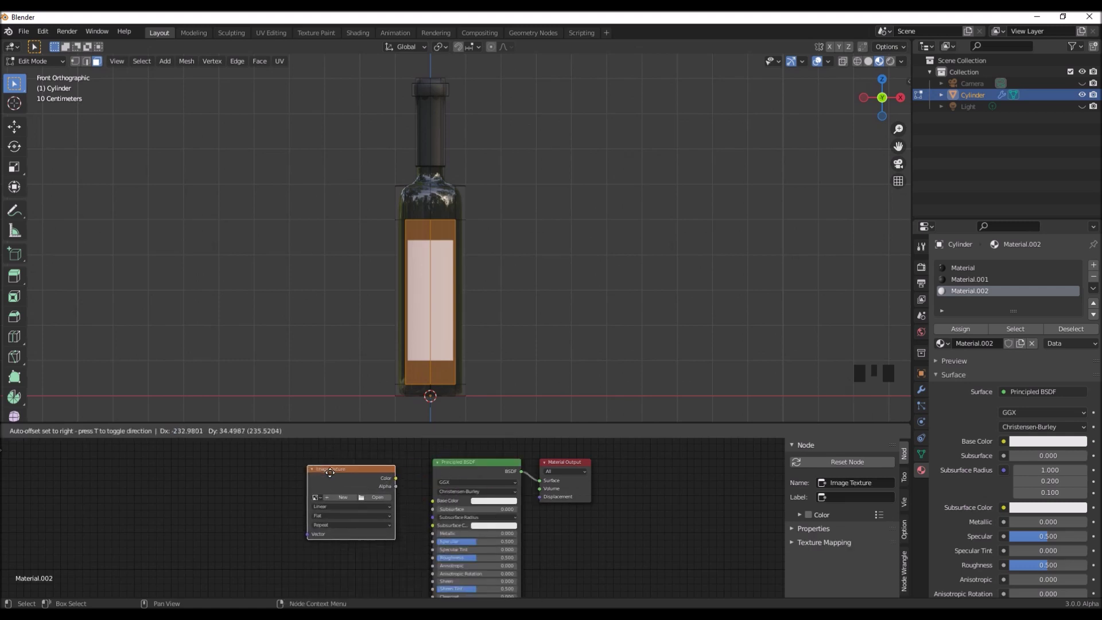
left_click(293, 467)
left_click_drag(395, 478, 433, 501)
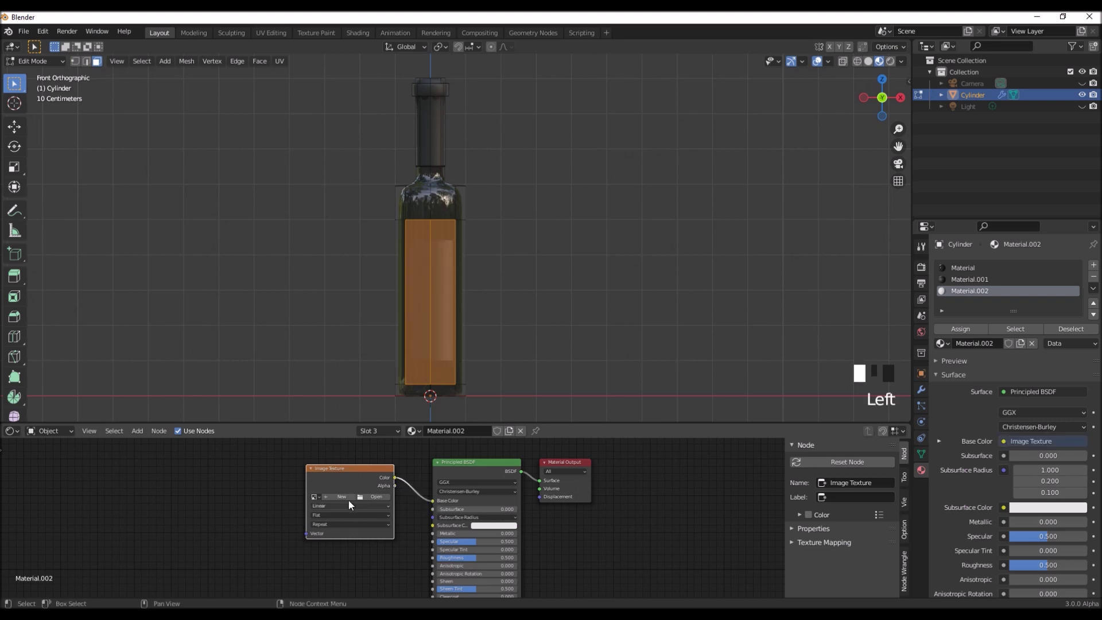
Load the wine label image 8-88059_my-design-wine-label-decoupage-todo-pinterest-wine.png into the Image Texture node
left_click(374, 497)
left_click(275, 433)
double_click(517, 360)
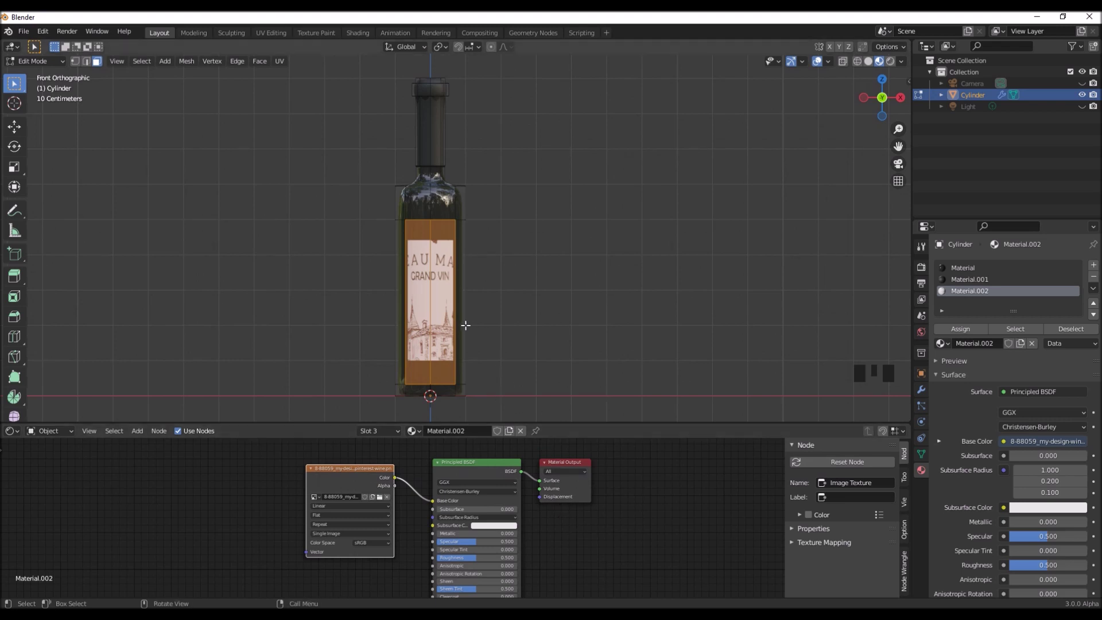
Unwrap the UVs of the selected label faces on the bottle's front
scroll(459, 316, "up", 1)
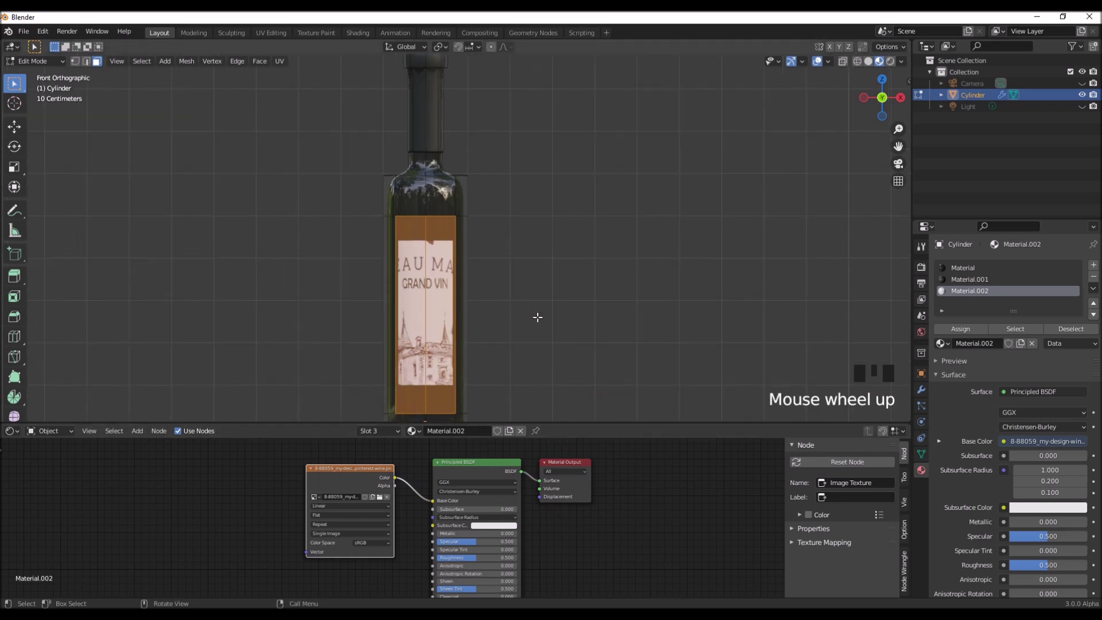
scroll(537, 317, "down", 1)
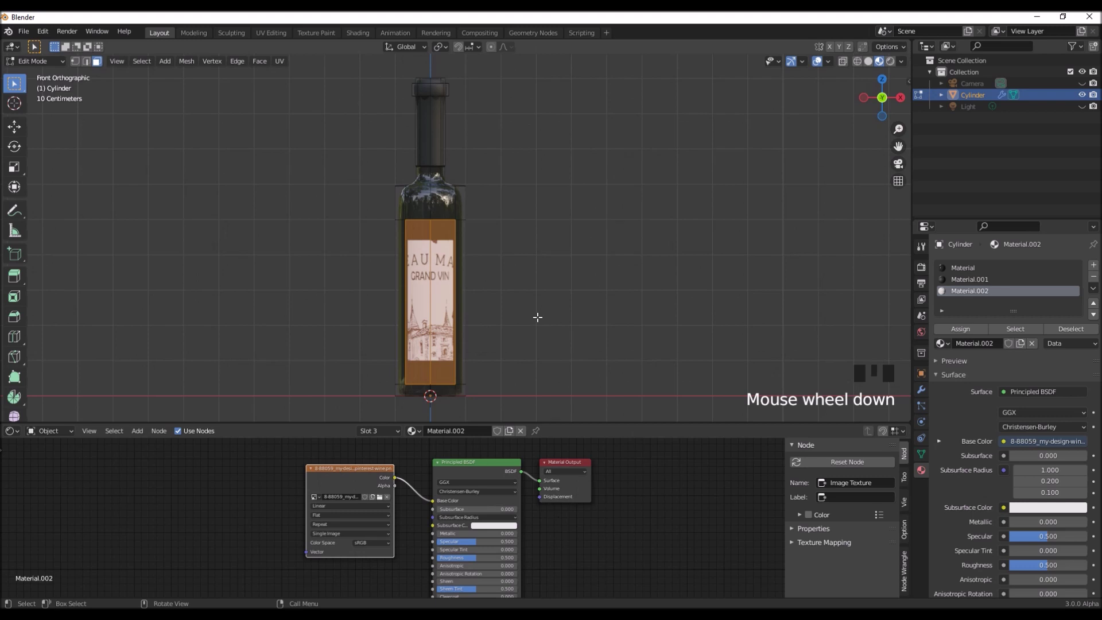
key("u")
left_click(538, 319)
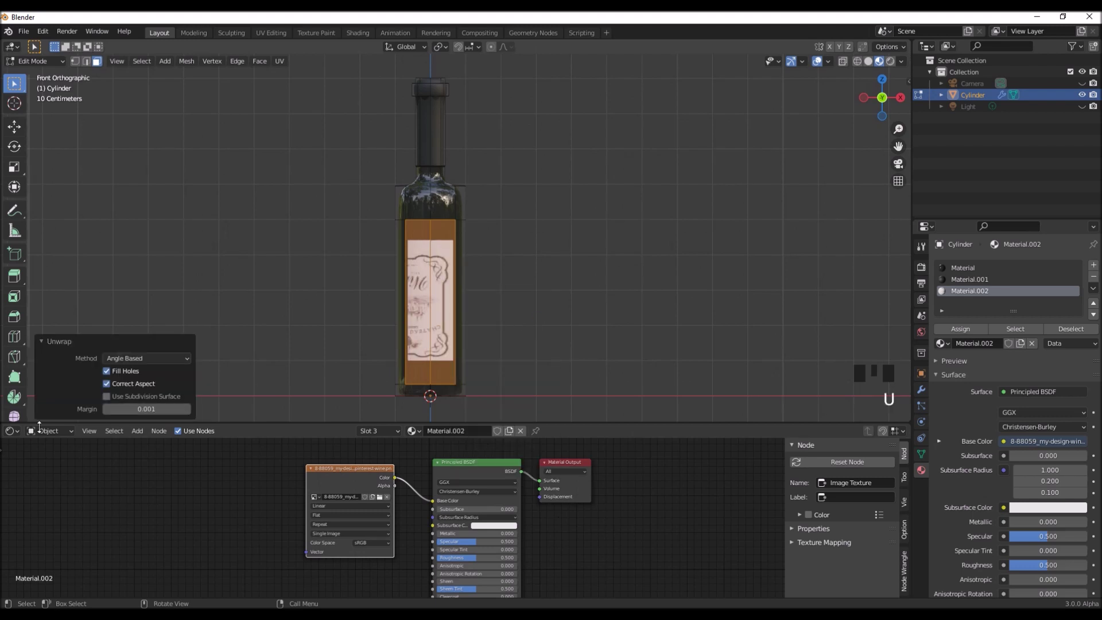
Show the label image with the unwrapped UVs in the UV Editor in place of the shader nodes and enlarge that area slightly
left_click(20, 432)
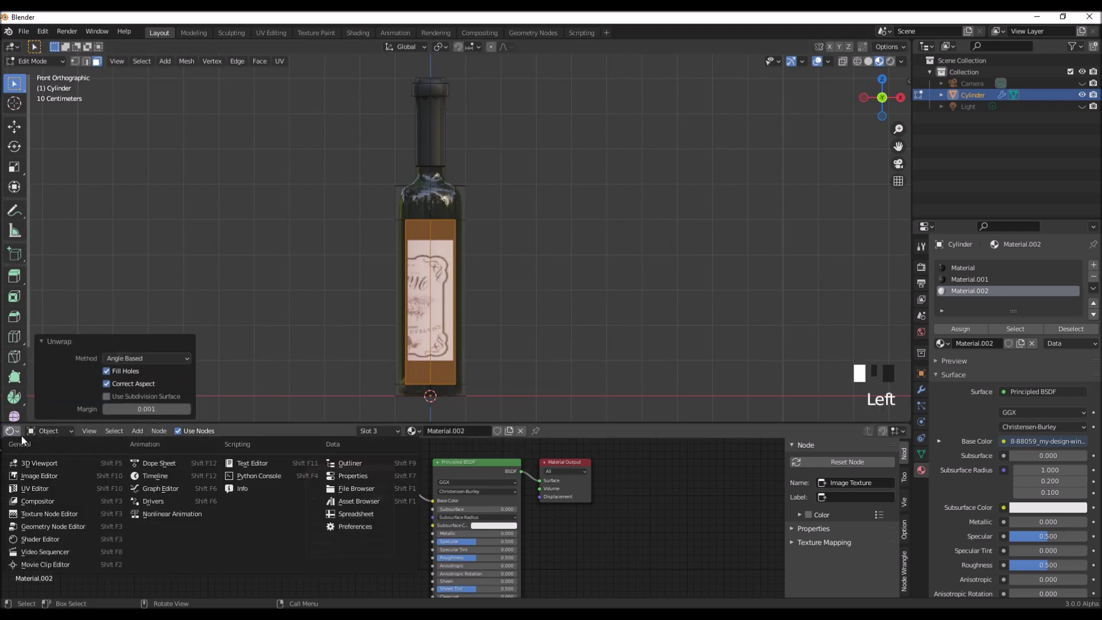
left_click(38, 474)
scroll(498, 490, "down", 5)
scroll(487, 493, "down", 3)
left_click_drag(651, 422, 677, 356)
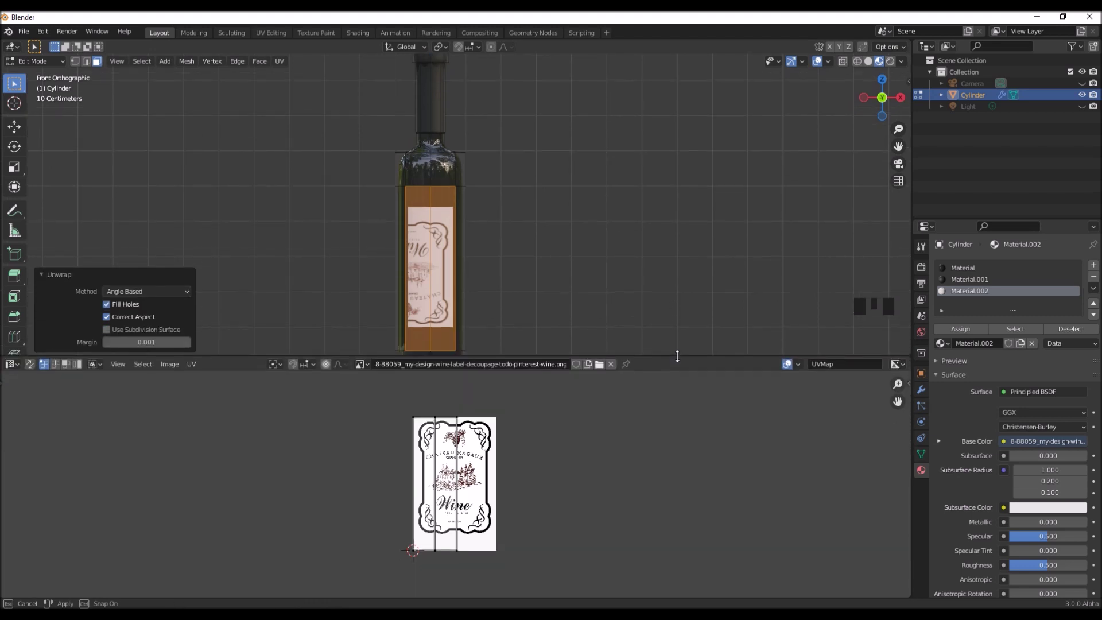
left_click_drag(676, 357, 668, 403)
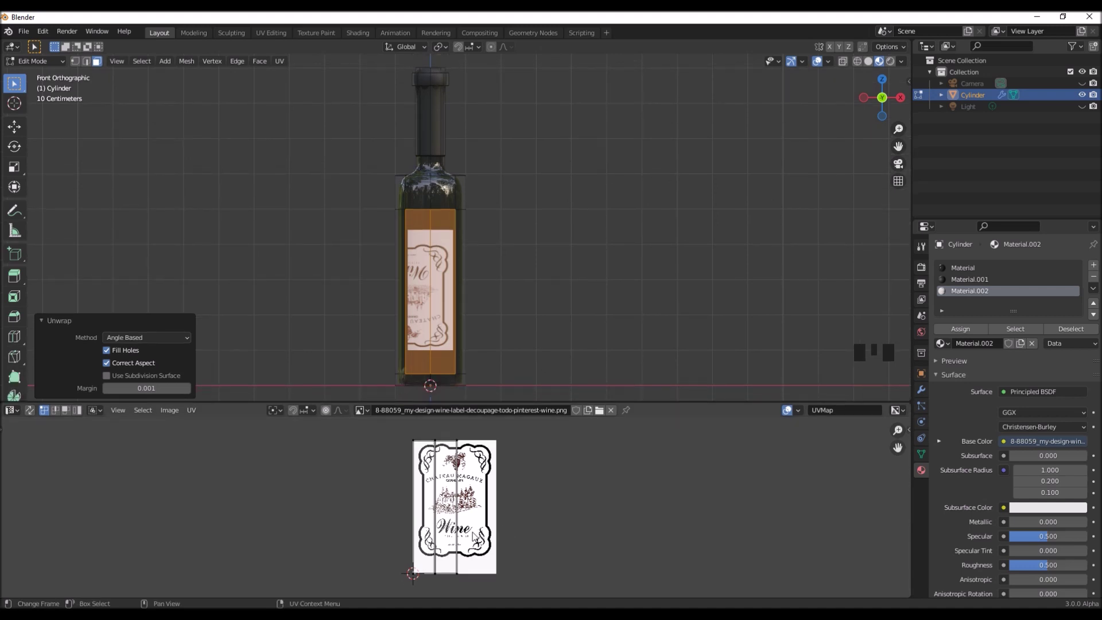
Select all the label UVs and move them about 0.26 along X to centre them on the label image
key("a")
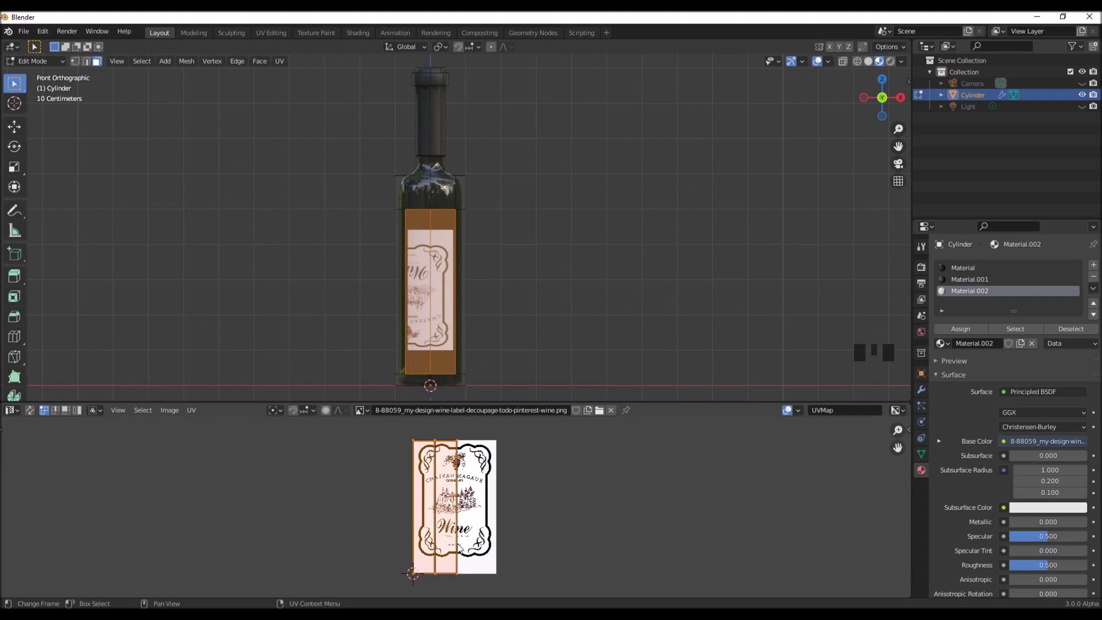
key("g")
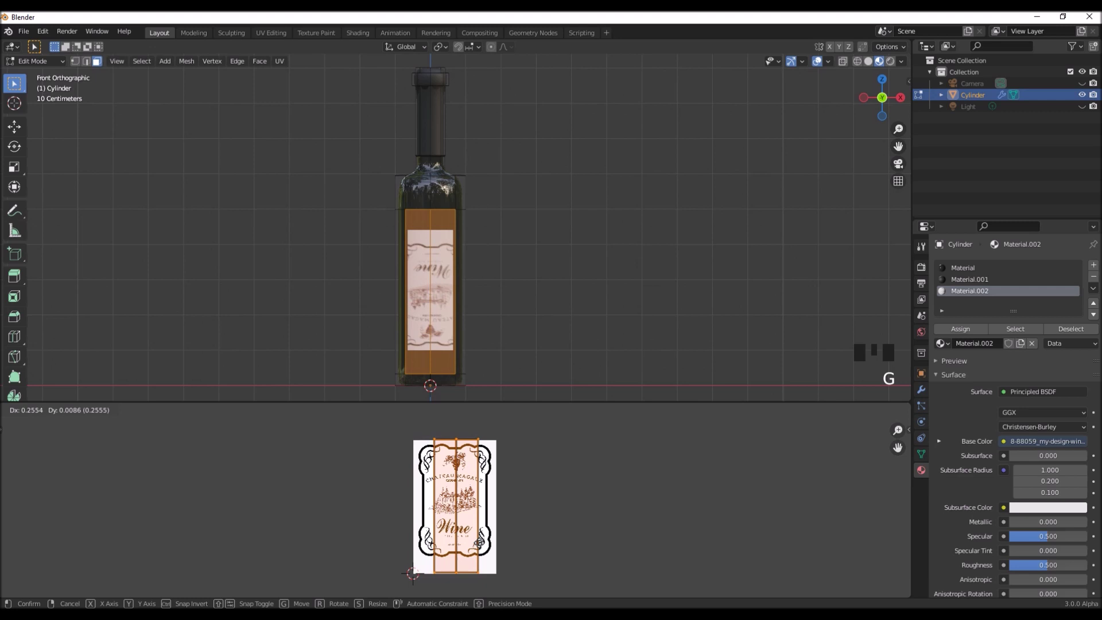
left_click(481, 547)
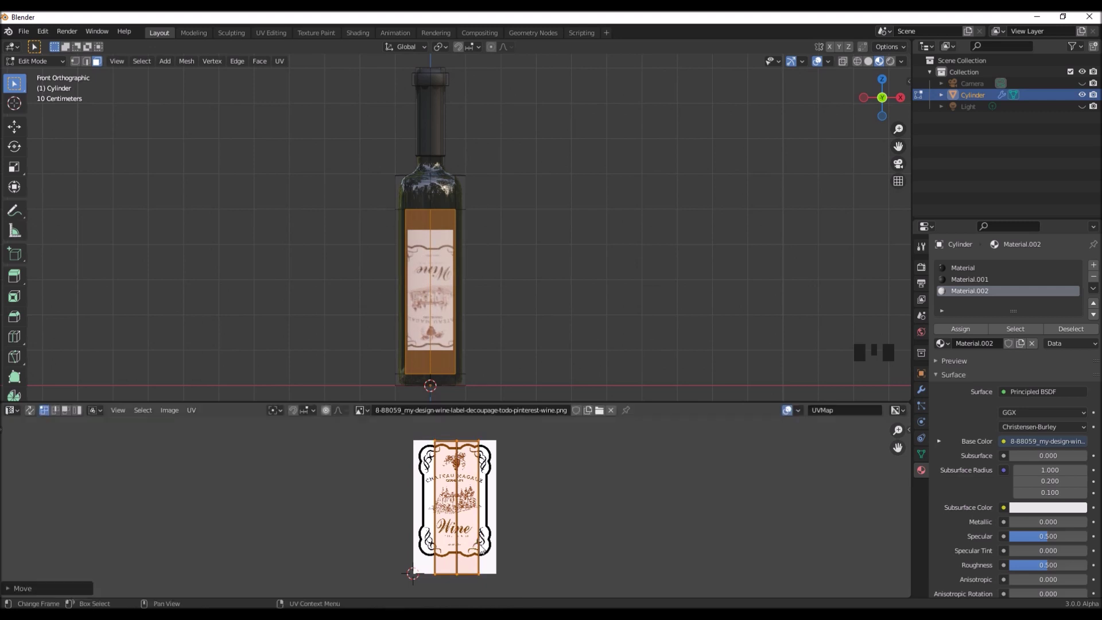
Scale the label UVs to about 0.88 along Y and move them up about 0.08 to fit the label frame's height
key("s")
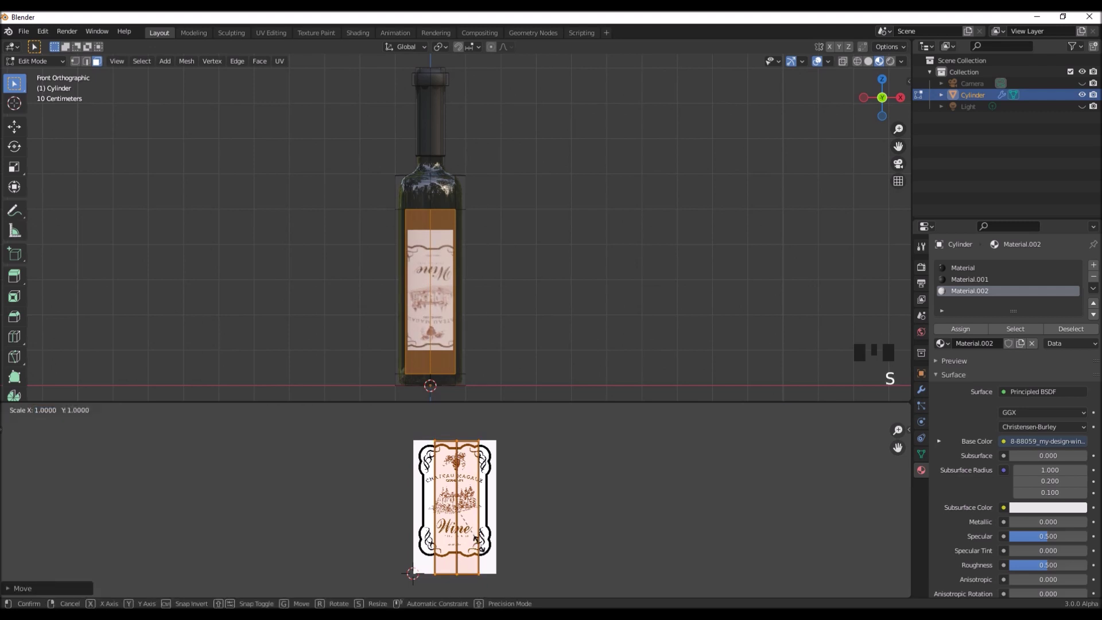
key("y")
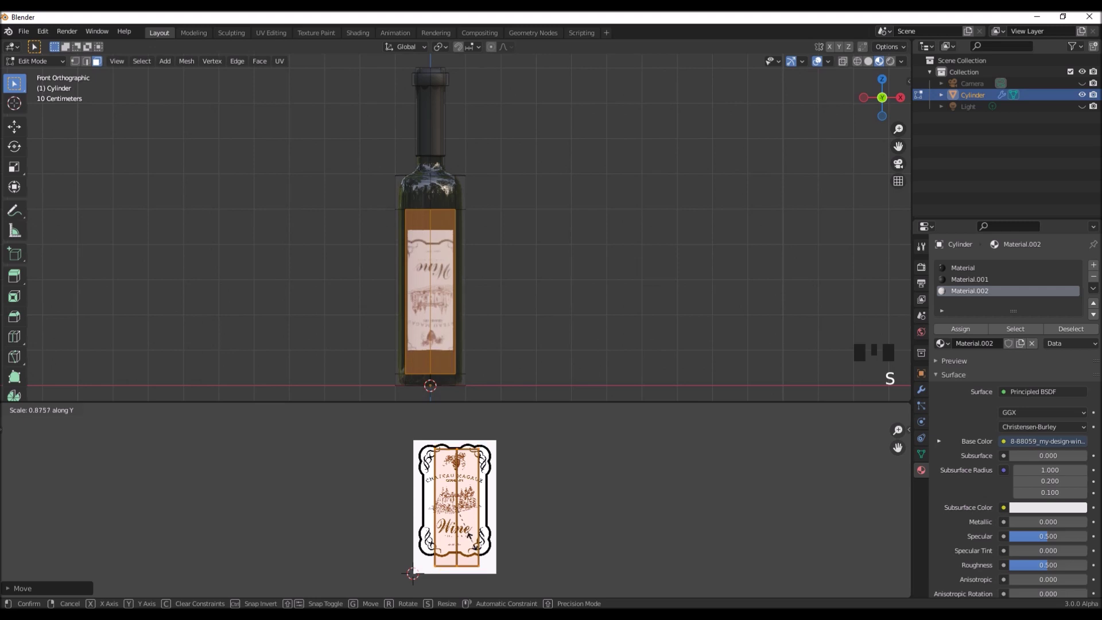
left_click(472, 543)
key("g")
key("y")
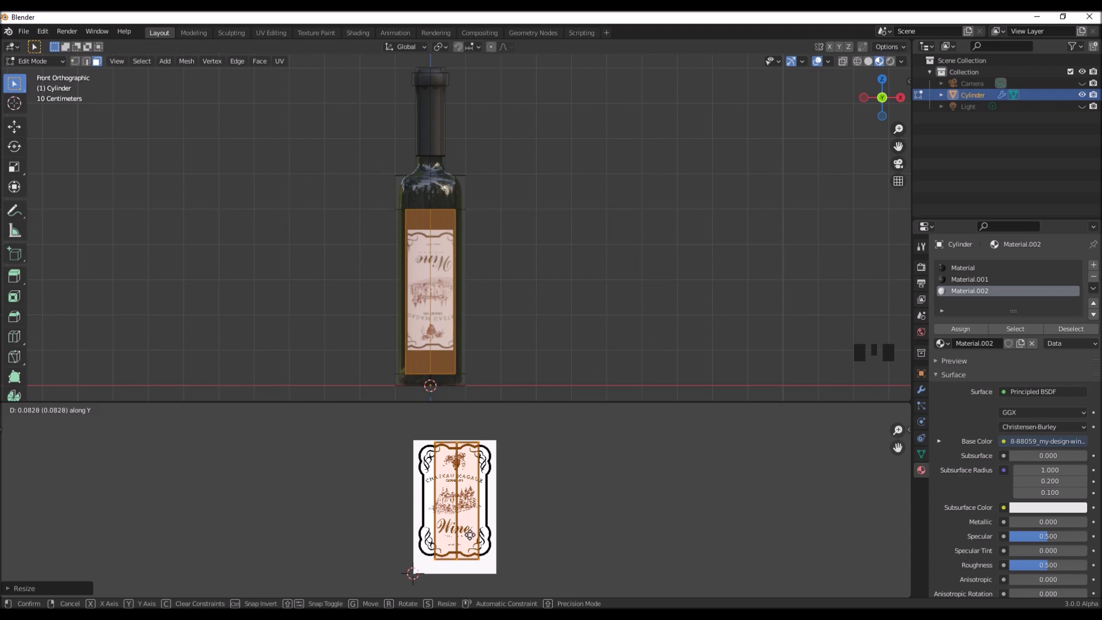
left_click(471, 538)
scroll(527, 548, "up", 1)
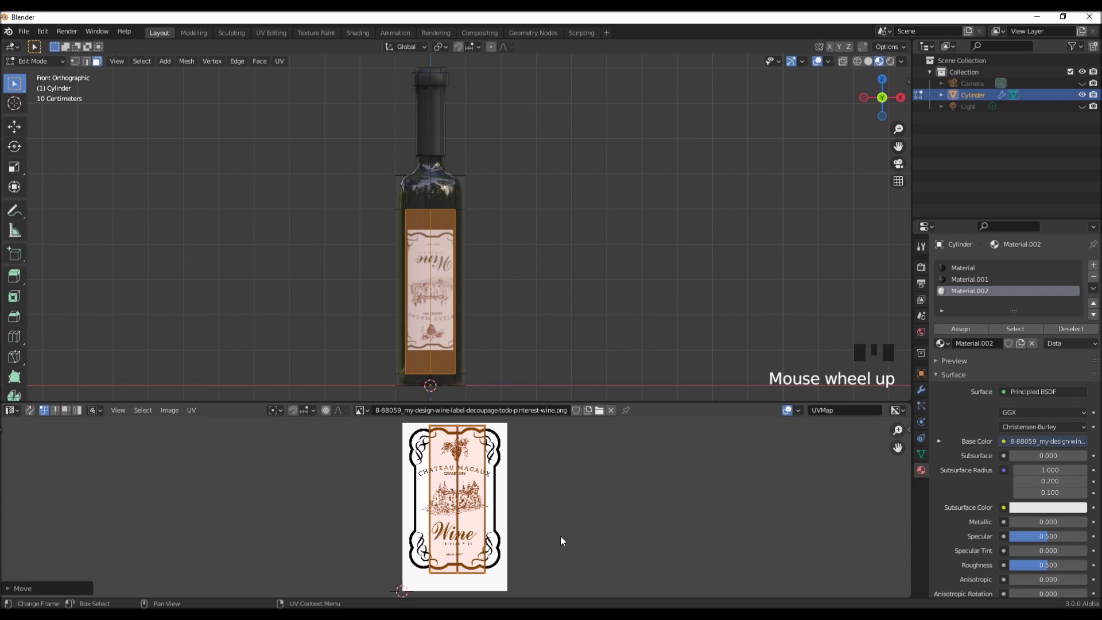
Scale the label UVs to about 1.67 along X and move them about -0.027 along X to fit the label frame's width
key("s")
key("x")
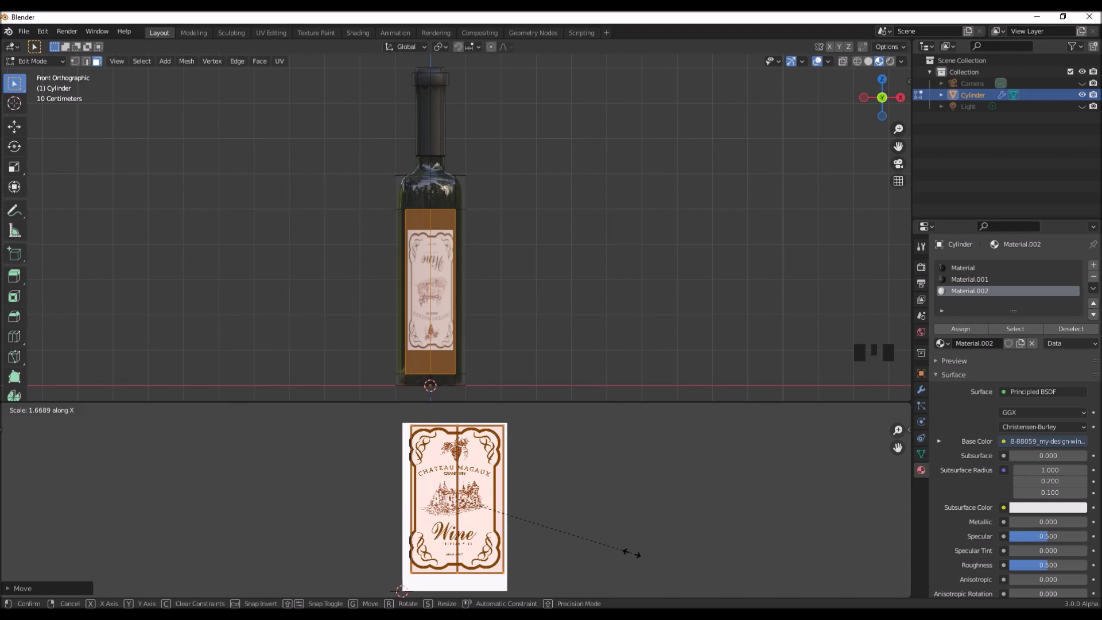
left_click(631, 556)
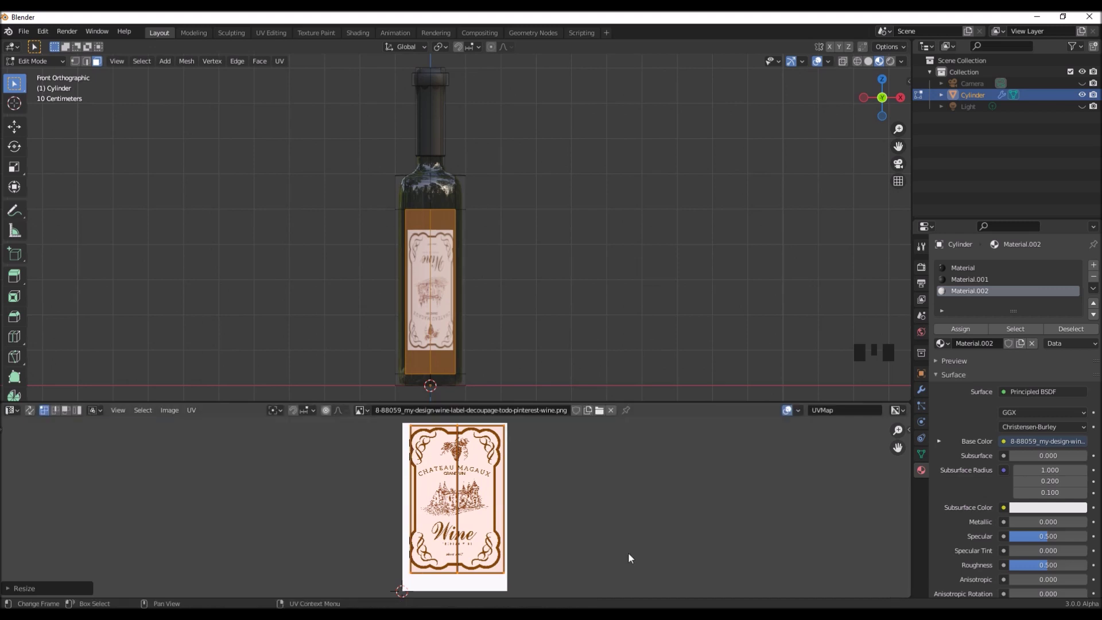
key("g")
key("x")
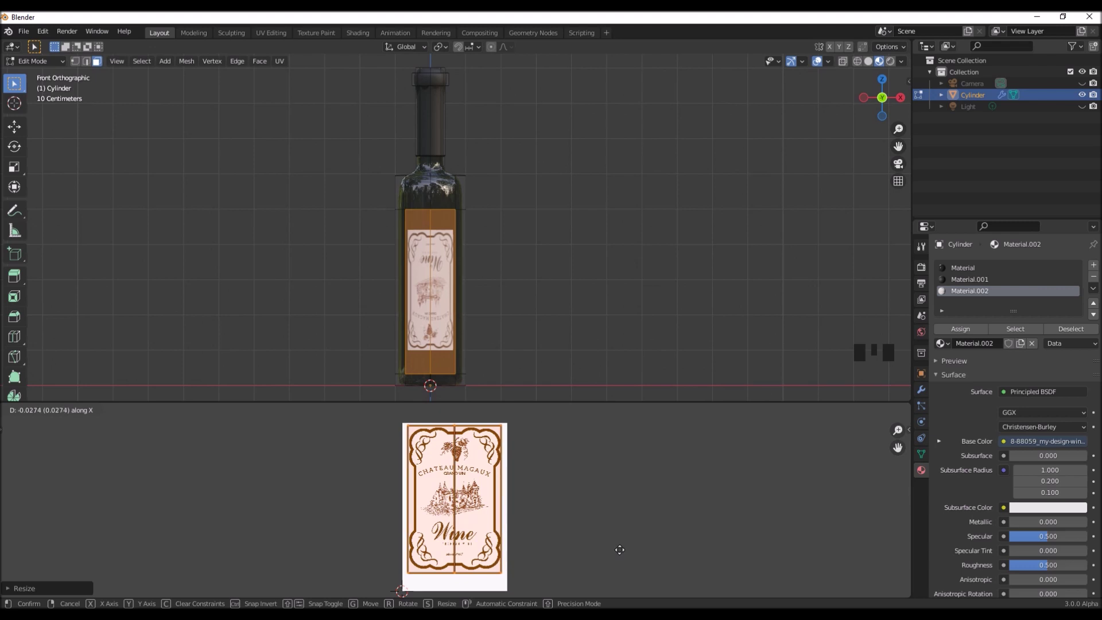
left_click(620, 550)
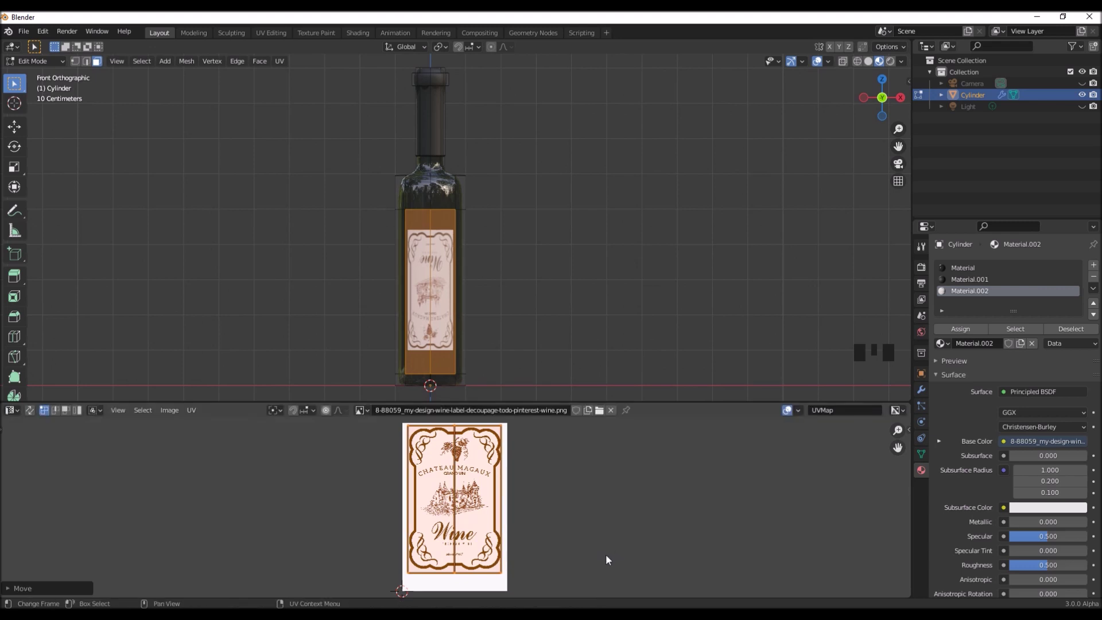
Scale the label UVs slightly wider, to about 1.02 along X, and fine-tune their X position on the label frame
key("s")
key("x")
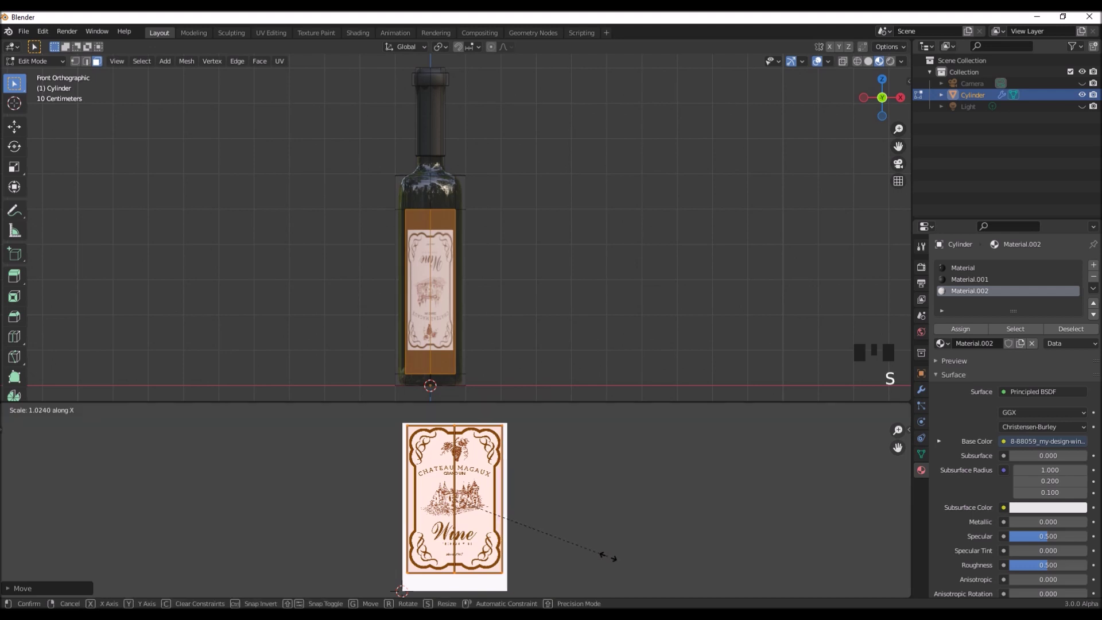
left_click(609, 556)
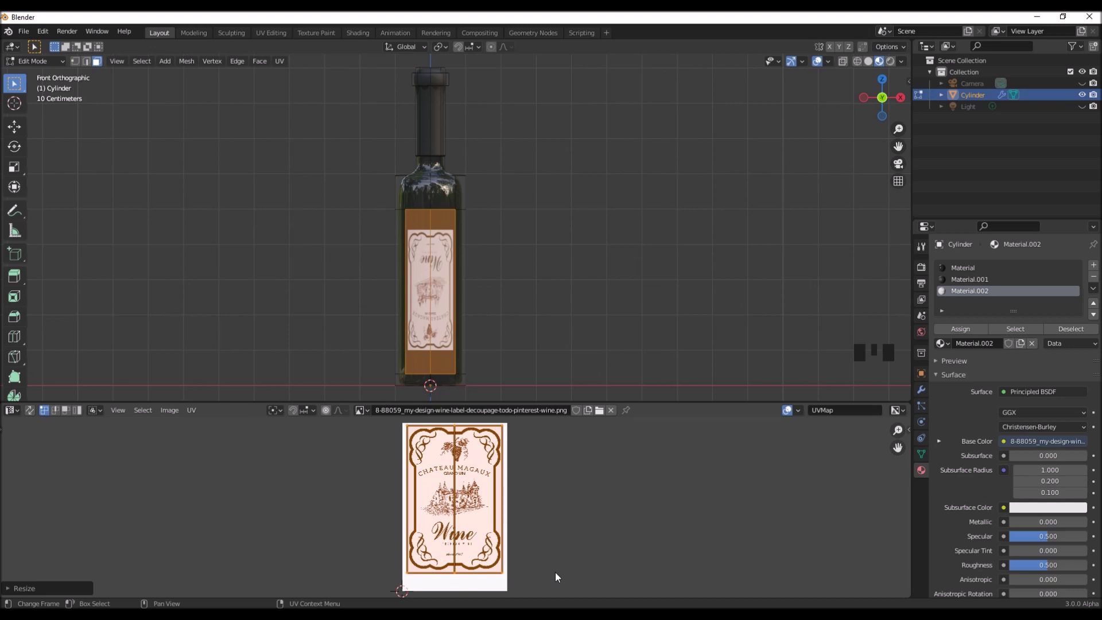
key("g")
key("x")
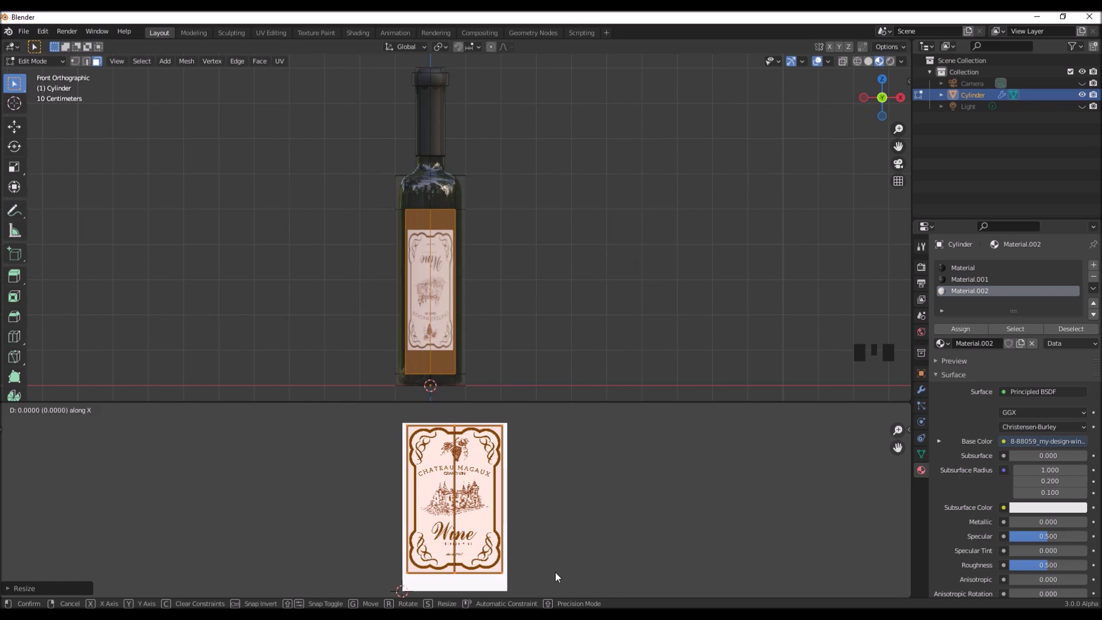
left_click(557, 571)
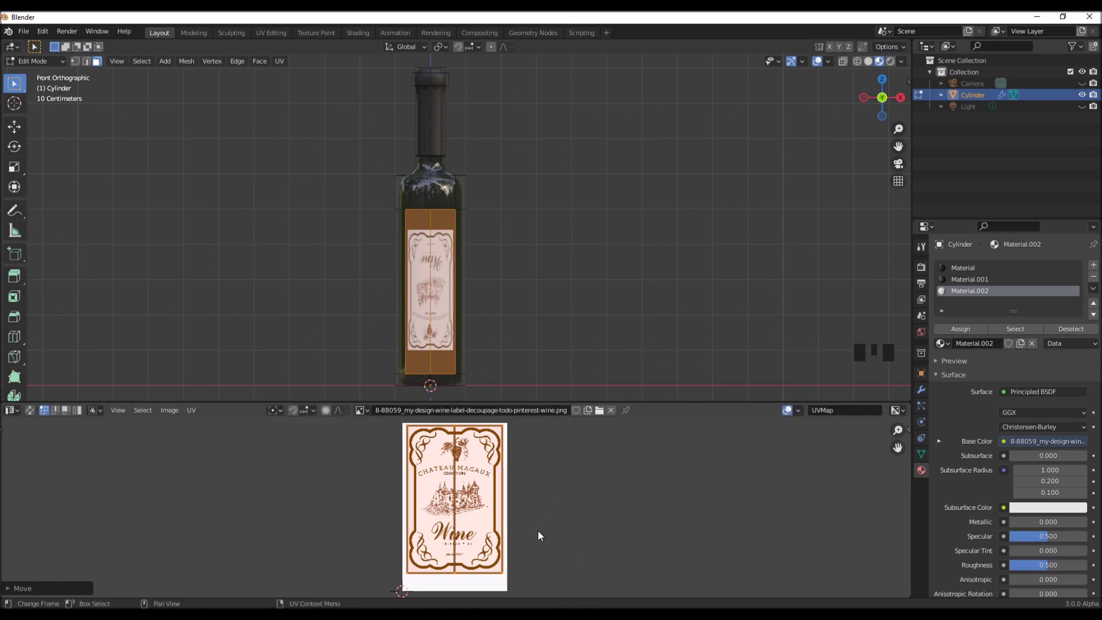
Rotate the label UVs by 180° to turn the label upright on the bottle, and return to Object Mode
key("r")
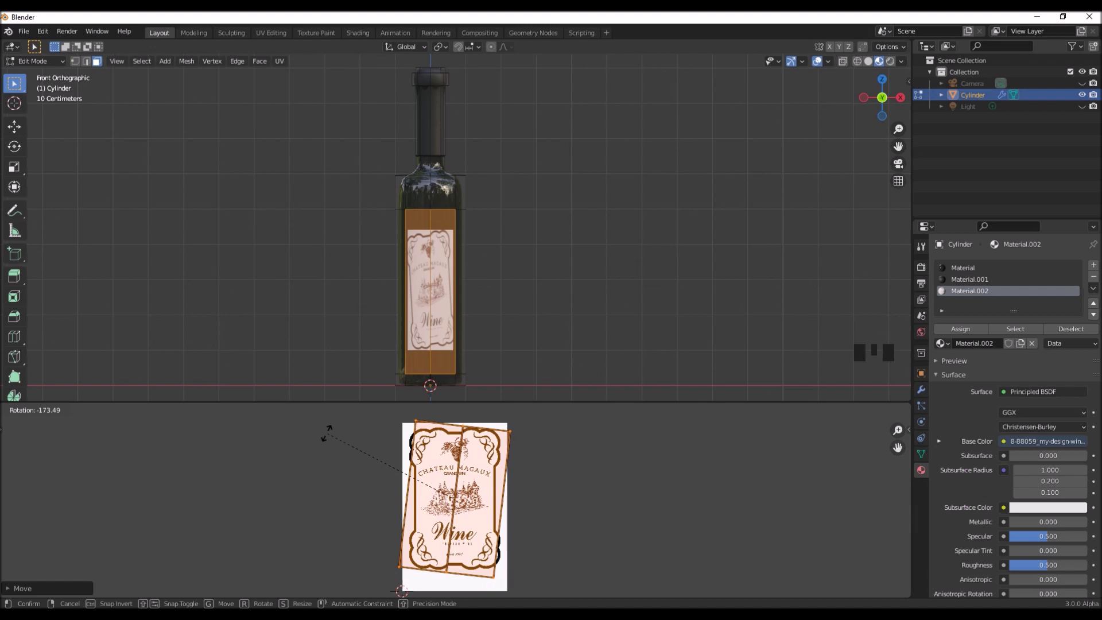
type("180")
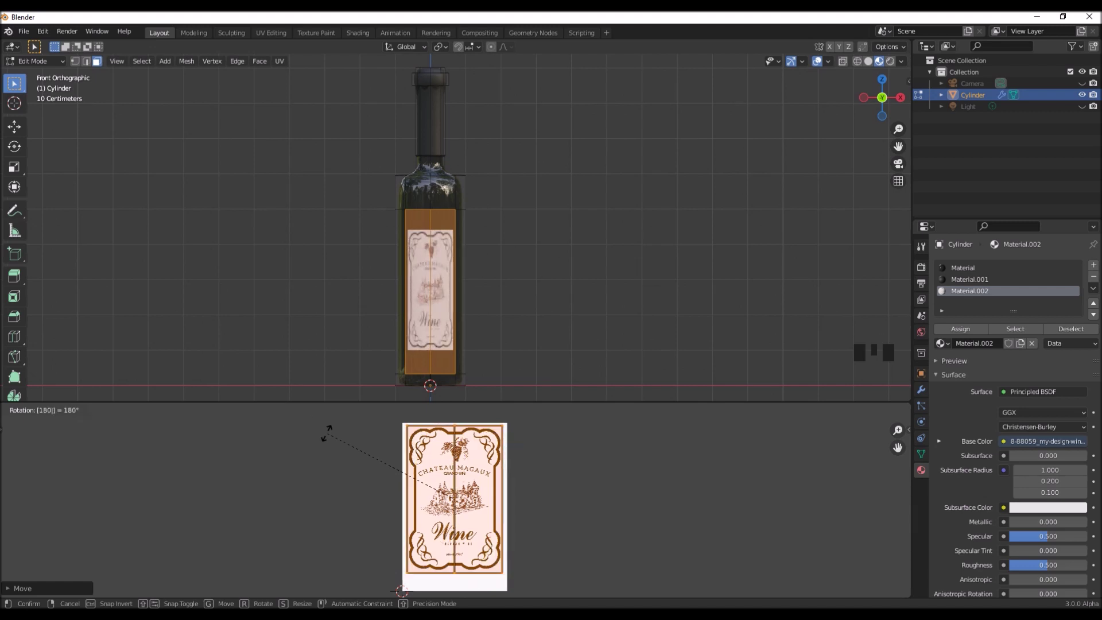
key("Return")
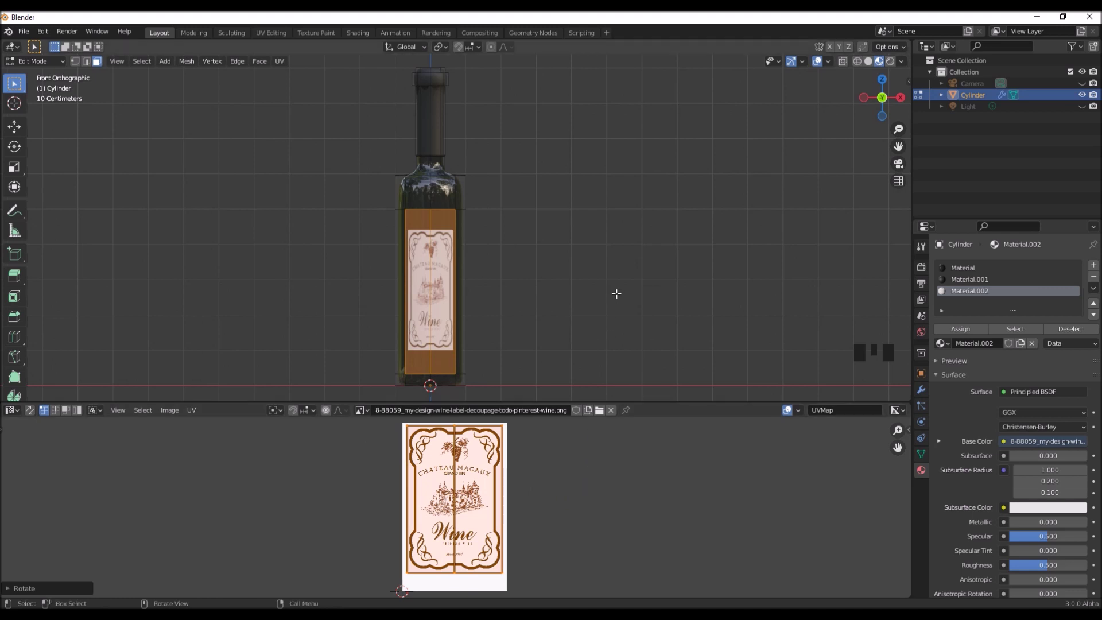
key("Tab")
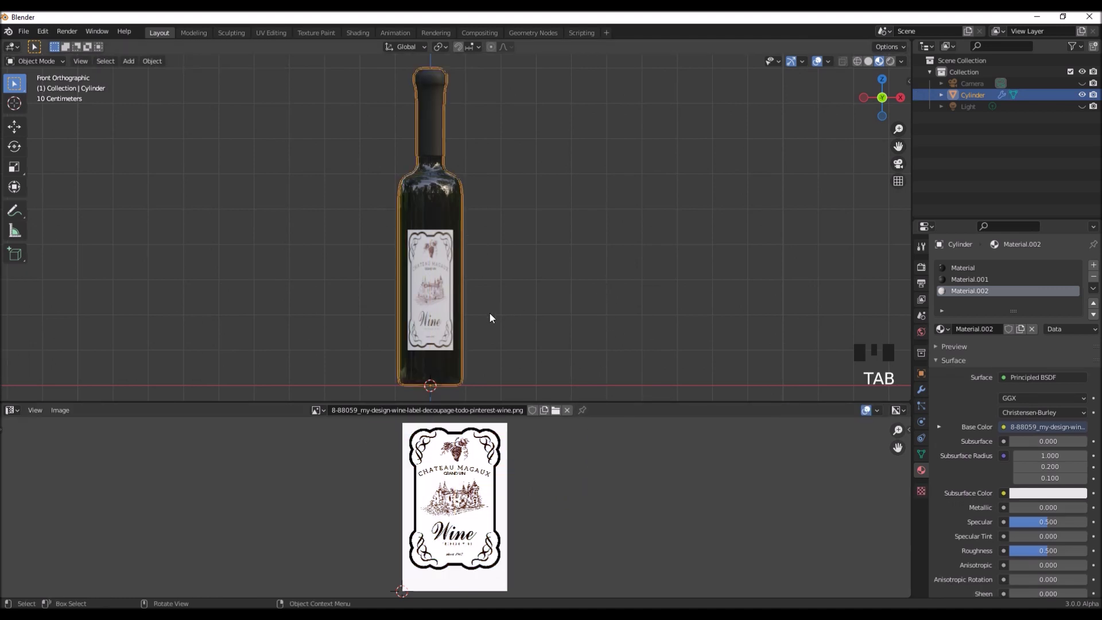
Examine the label's orientation and fit on the bottle's front from several angles
middle_click_drag(485, 317, 456, 297)
scroll(458, 333, "up", 2)
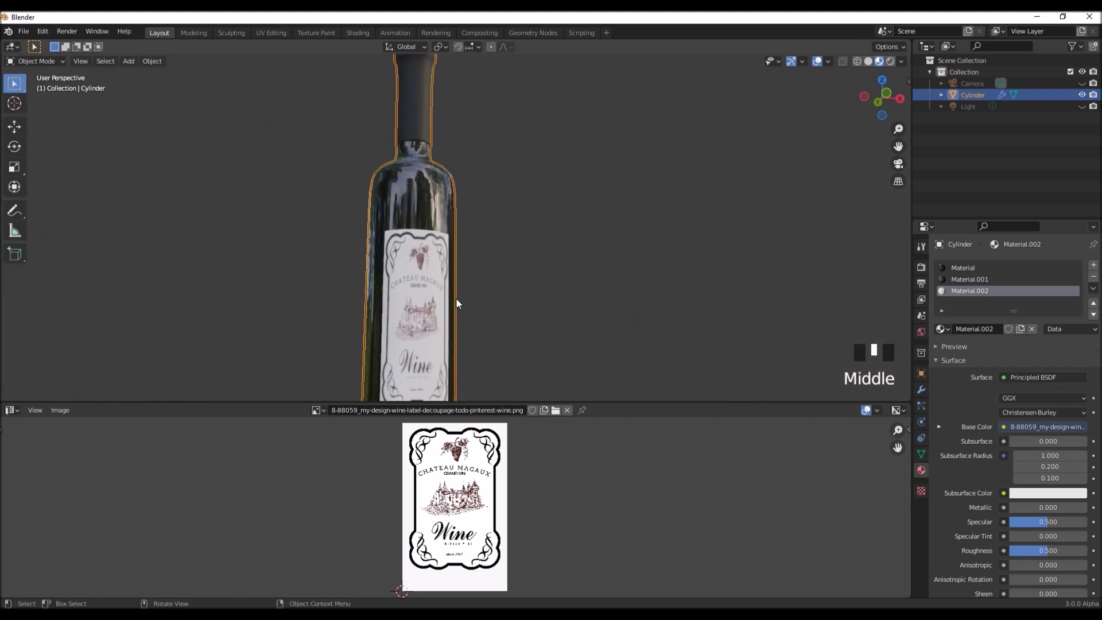
scroll(456, 298, "down", 2)
scroll(457, 303, "down", 1)
middle_click_drag(446, 335, 459, 315)
scroll(443, 300, "up", 3)
scroll(455, 212, "down", 1)
Add one centred horizontal loop cut around the bottle's neck sleeve in Edit Mode
middle_click_drag(415, 238, 413, 246)
scroll(423, 171, "up", 2)
middle_click_drag(417, 209, 393, 159)
scroll(413, 168, "up", 2)
key("Tab")
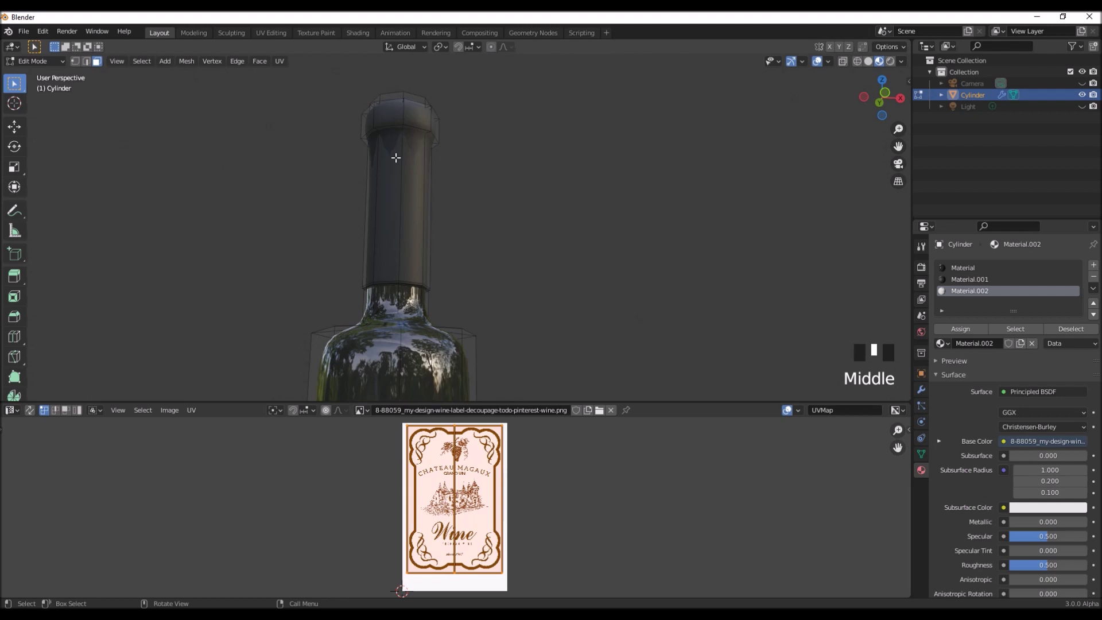
key("ctrl+r")
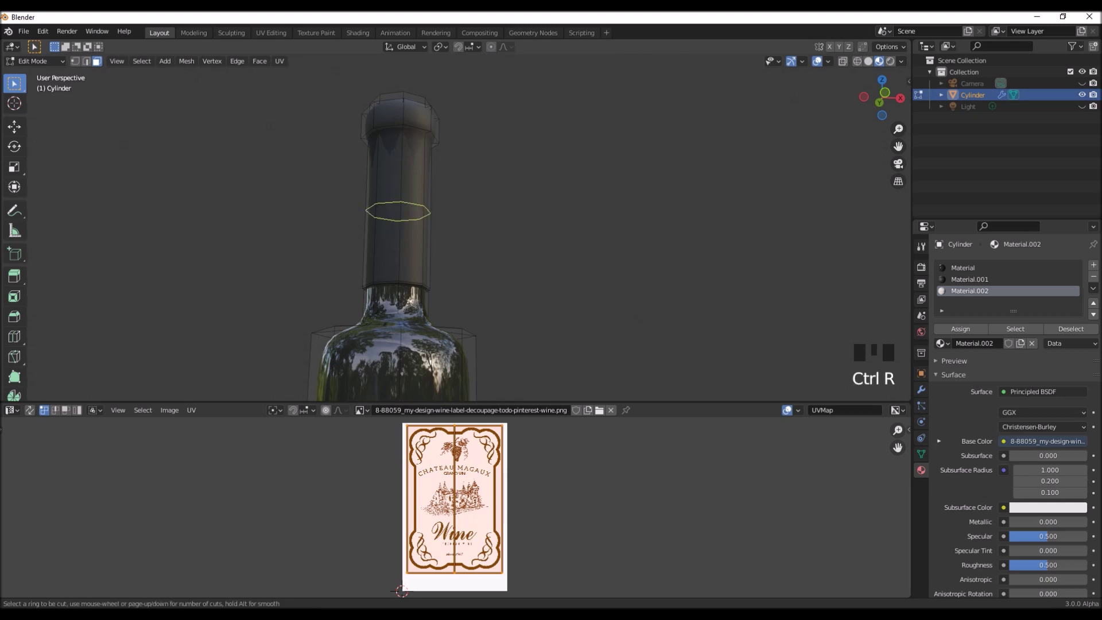
left_click(410, 210)
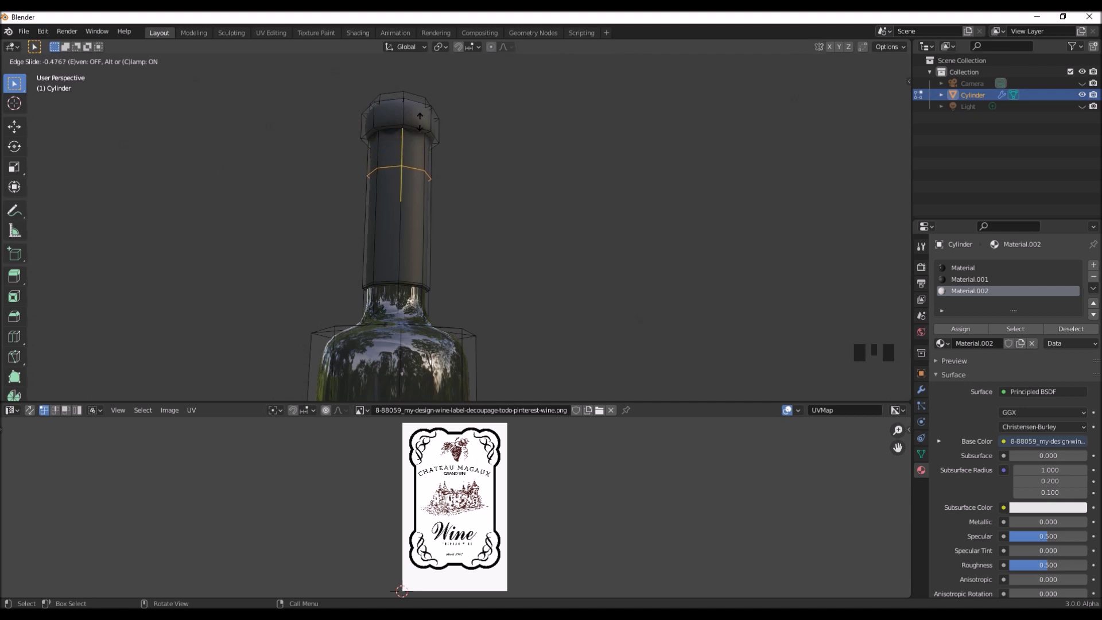
right_click(423, 172)
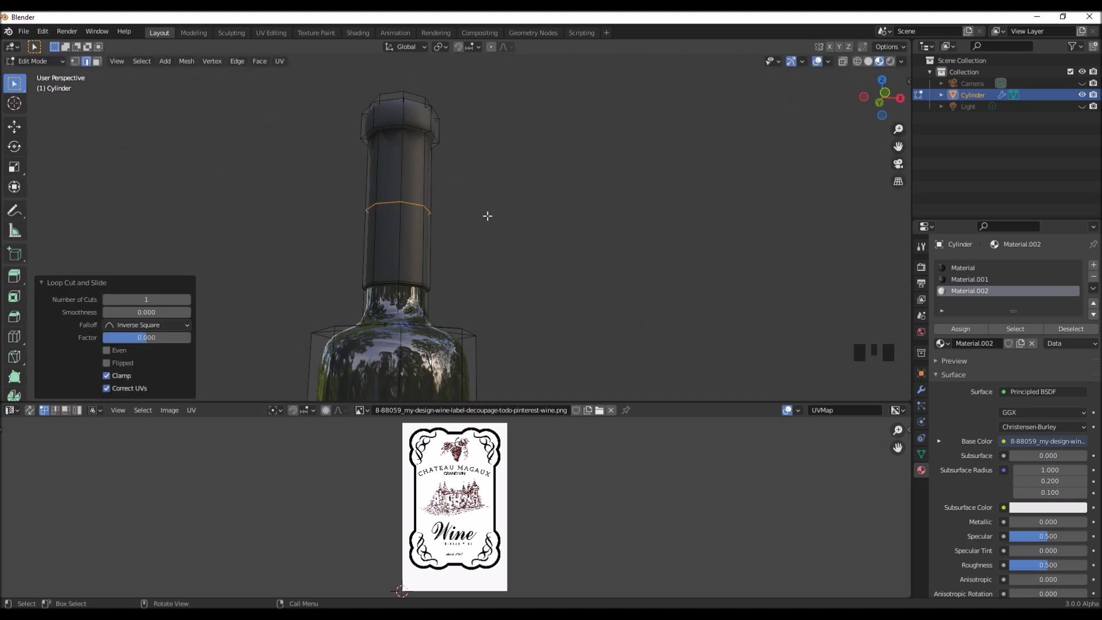
In solid shading and front view, move the new neck loop about 0.79 m up along Z, close beneath the rim, and leave Edit Mode
left_click(867, 61)
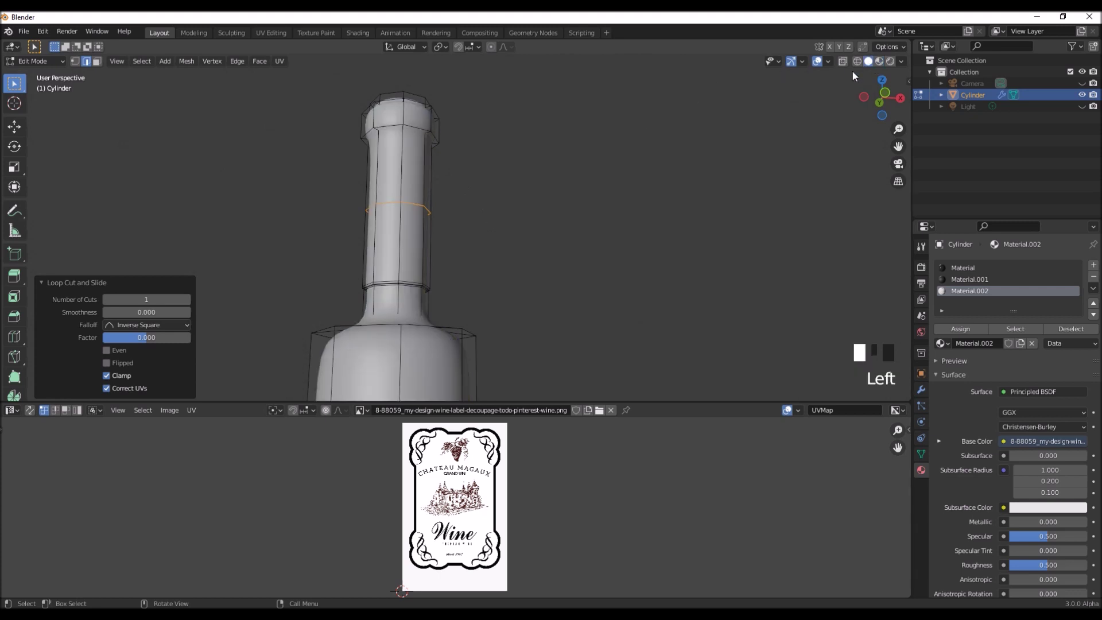
middle_click_drag(462, 179, 467, 201)
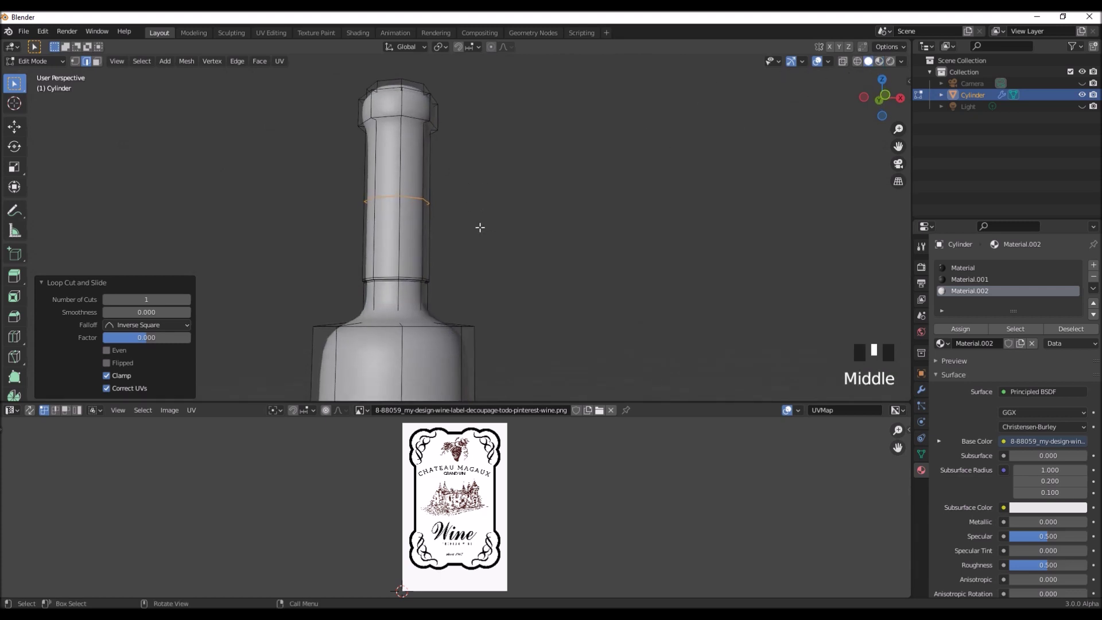
key("KP_1")
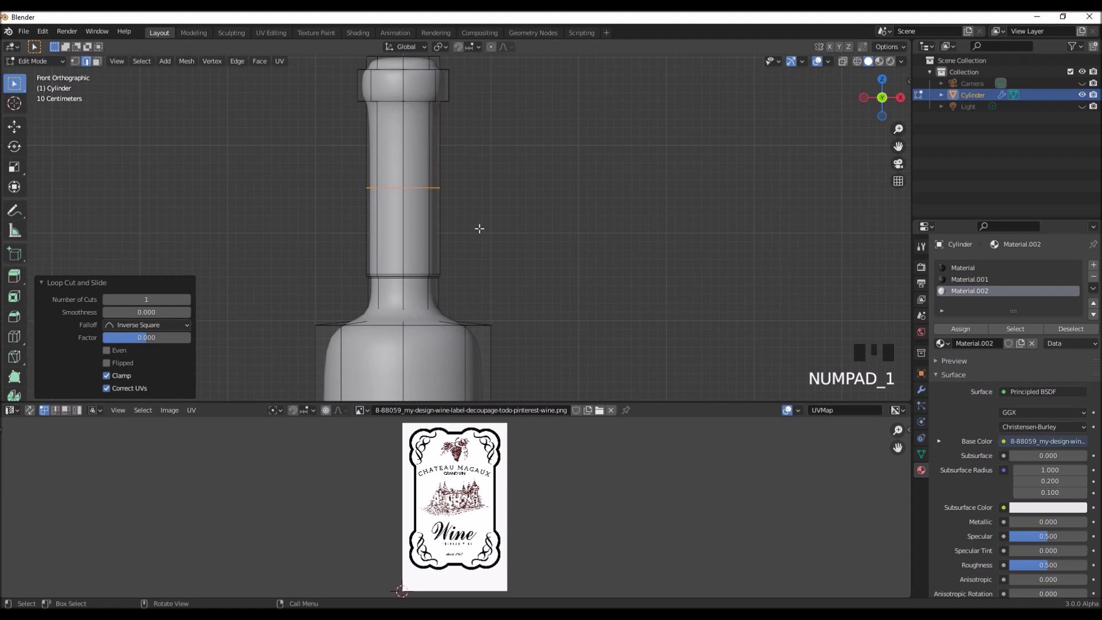
key("g")
key("z")
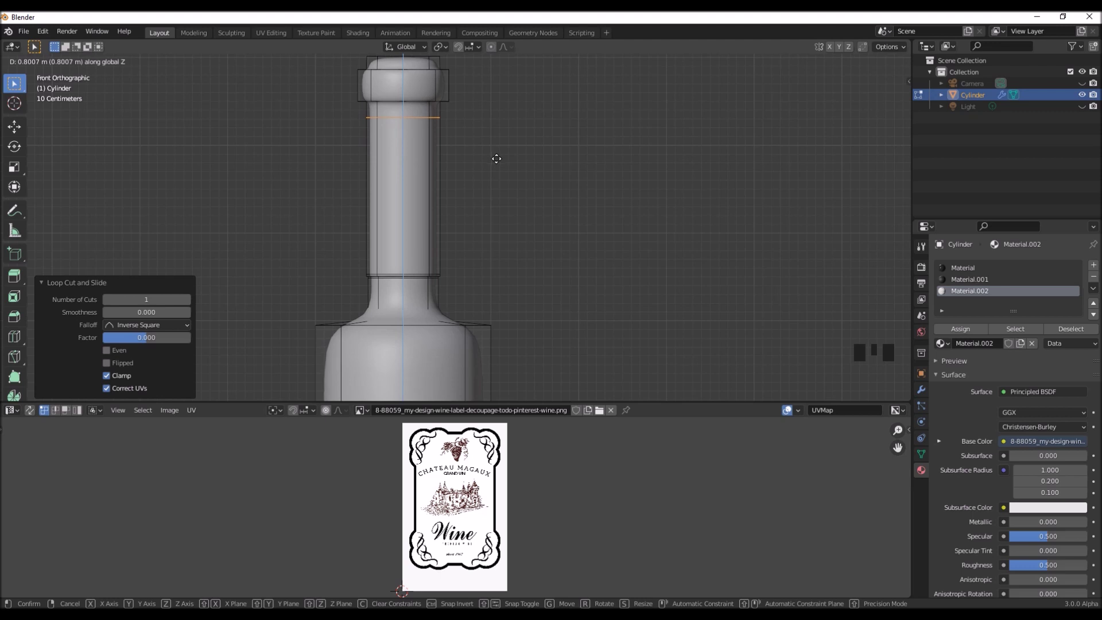
left_click(496, 159)
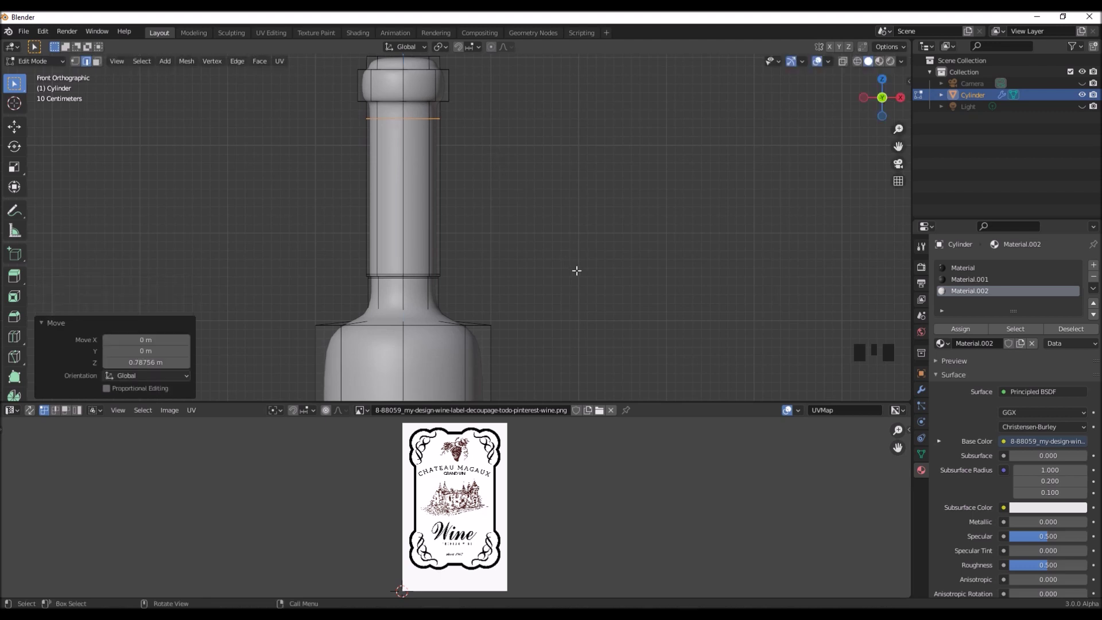
key("Tab")
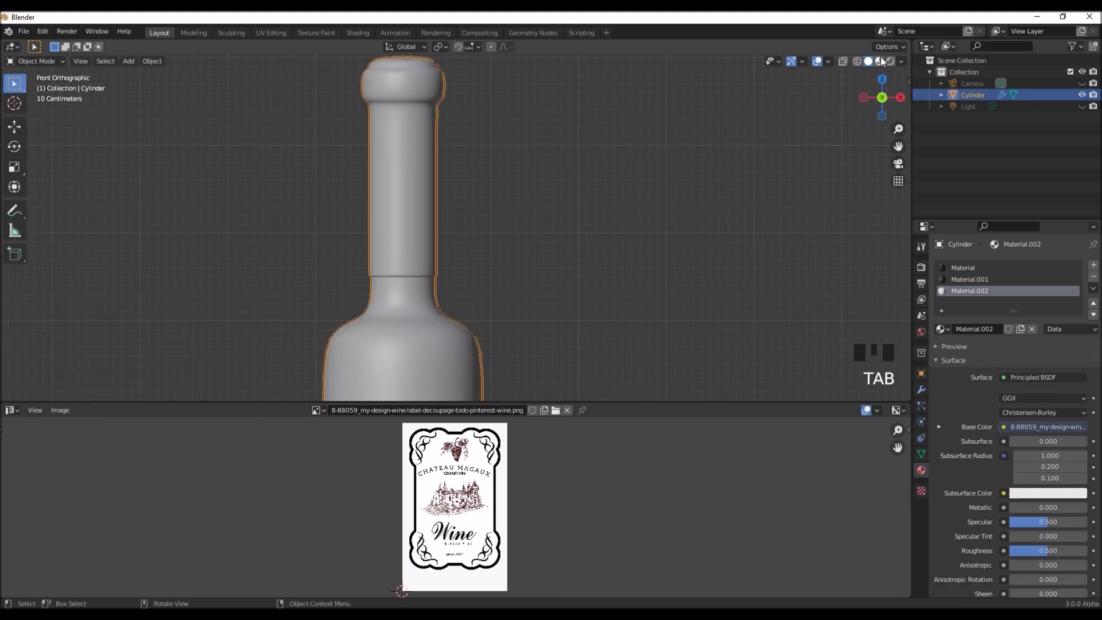
Switch the viewport to material preview and examine the neck sleeve, rim and shoulder of the bottle
left_click(881, 62)
middle_click_drag(487, 172, 405, 143)
scroll(404, 178, "up", 2)
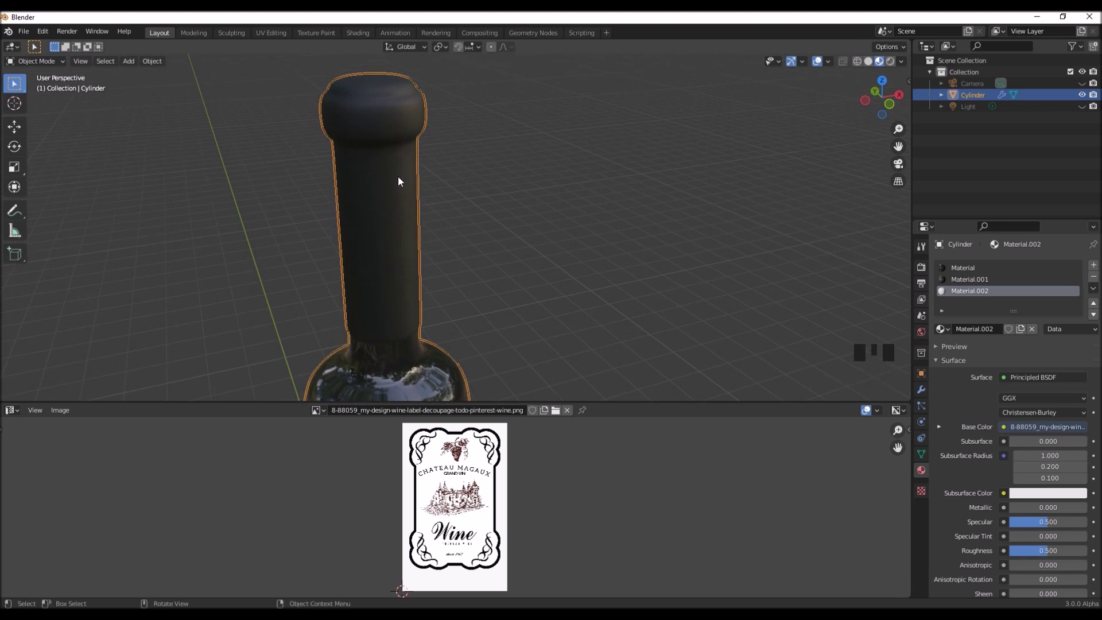
scroll(398, 175, "down", 2)
mouse_move(394, 204)
middle_mouse_down()
mouse_move(416, 140)
mouse_move(390, 220)
middle_mouse_up()
scroll(450, 334, "down", 2)
middle_click_drag(449, 334, 470, 147, "shift")
scroll(425, 190, "up", 1)
scroll(425, 191, "up", 3)
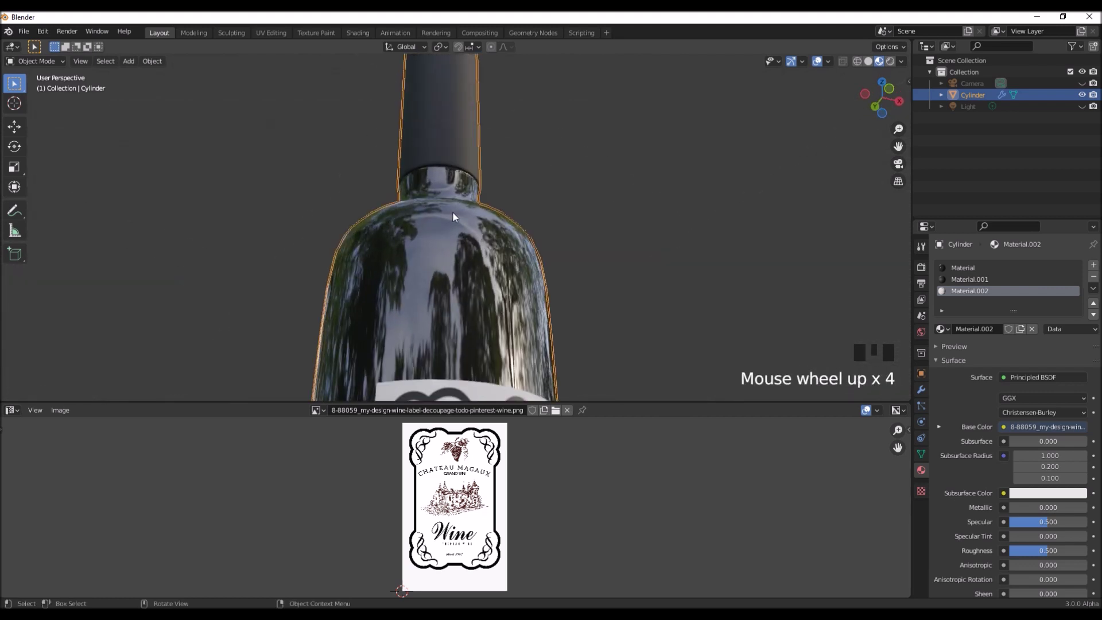
middle_click_drag(452, 211, 456, 193)
middle_click_drag(457, 237, 466, 274)
scroll(466, 279, "down", 9)
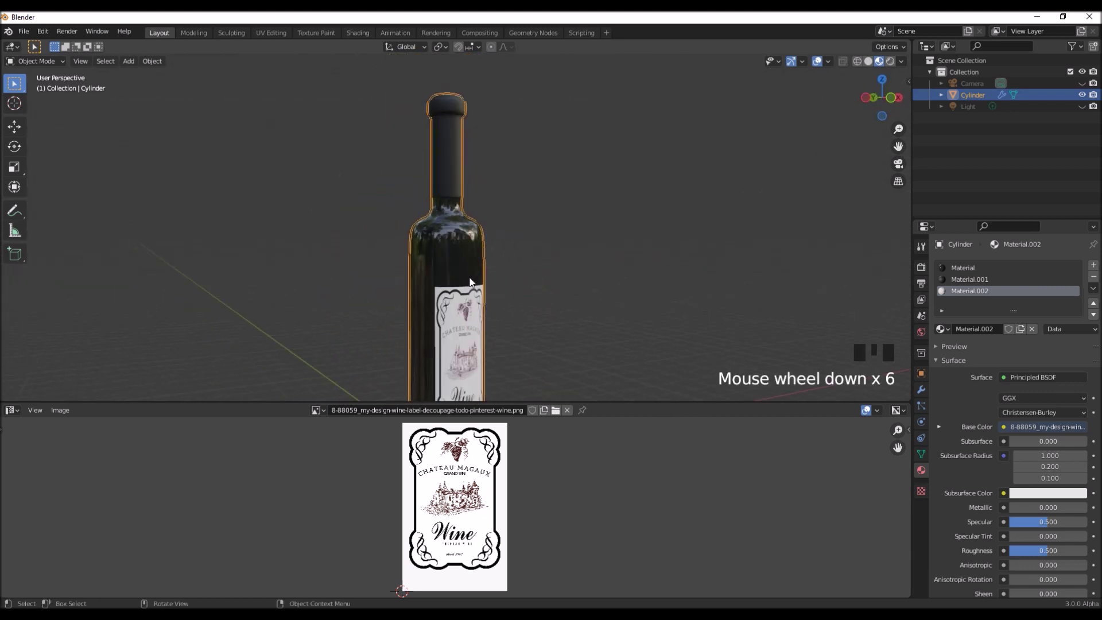
Enlarge the 3D viewport over the image area beneath it and frame the whole bottle at an angle
middle_click_drag(456, 396, 649, 404, "shift")
left_click_drag(648, 403, 654, 583)
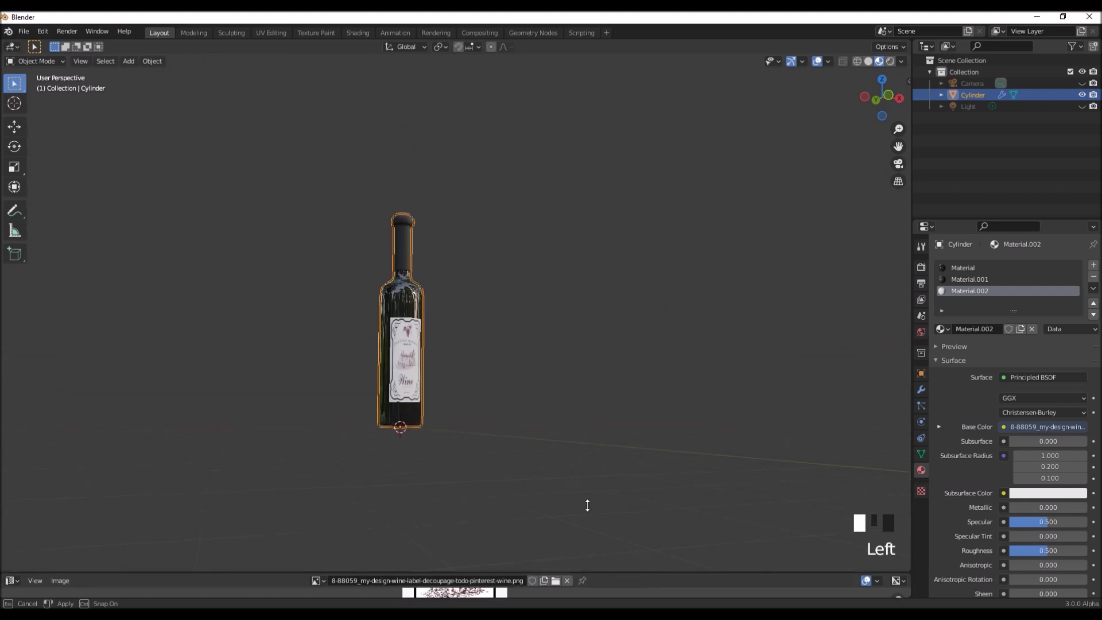
left_click_drag(613, 531, 613, 584)
key("KP_Decimal")
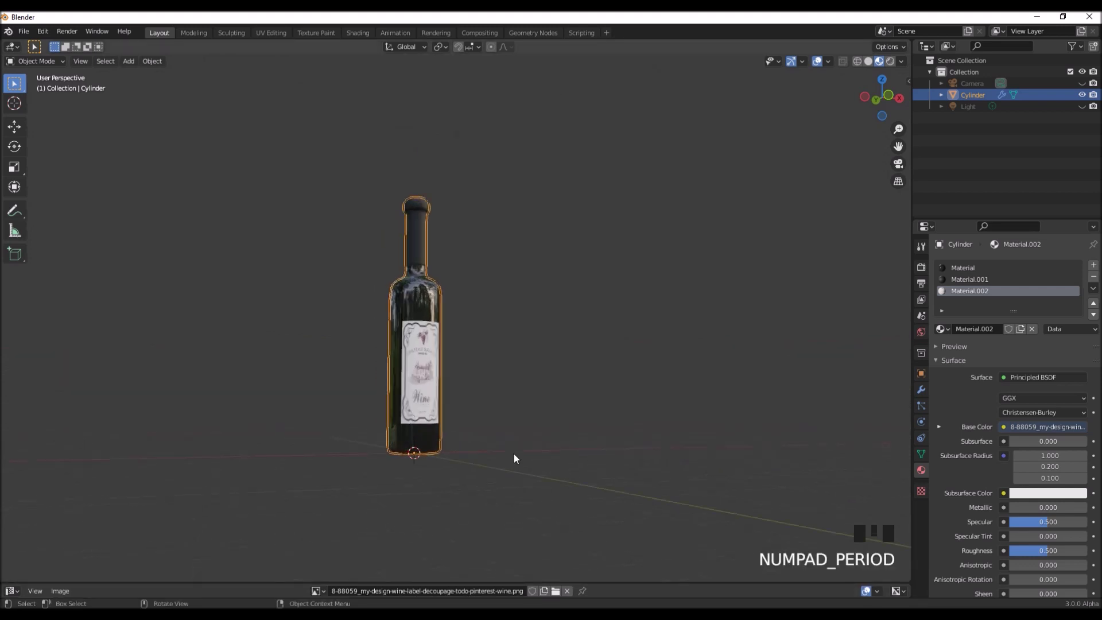
middle_click_drag(538, 424, 532, 450)
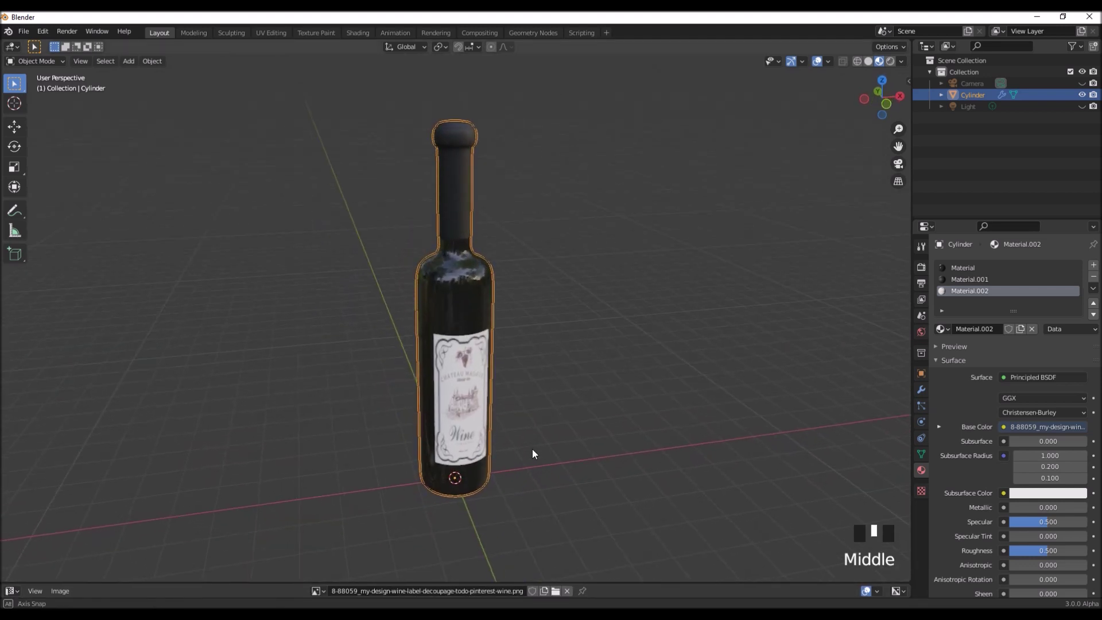
scroll(532, 450, "up", 2)
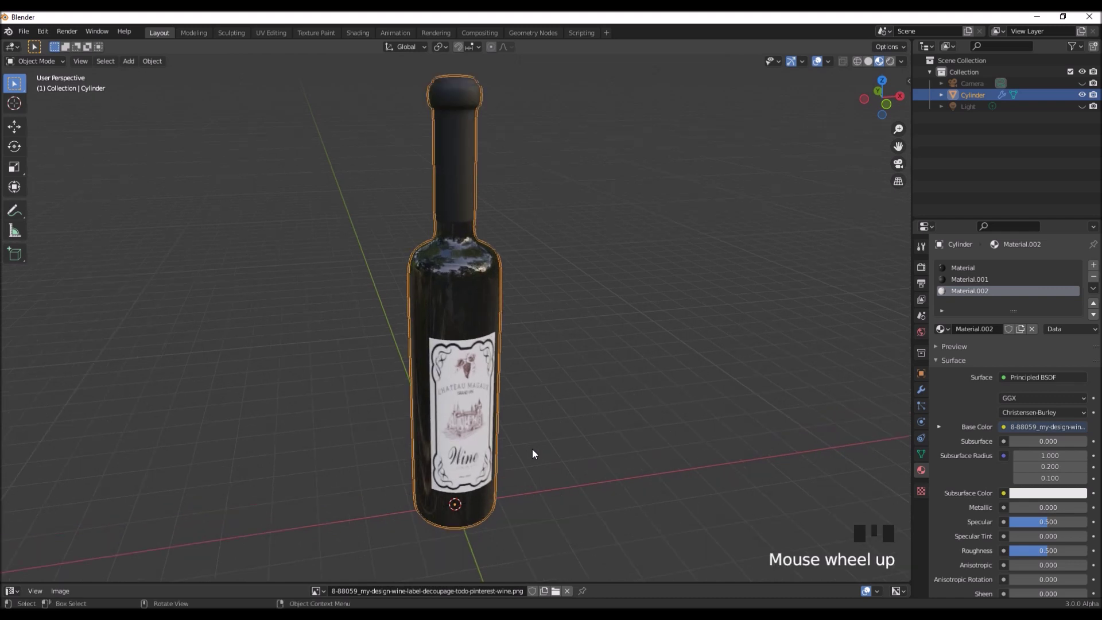